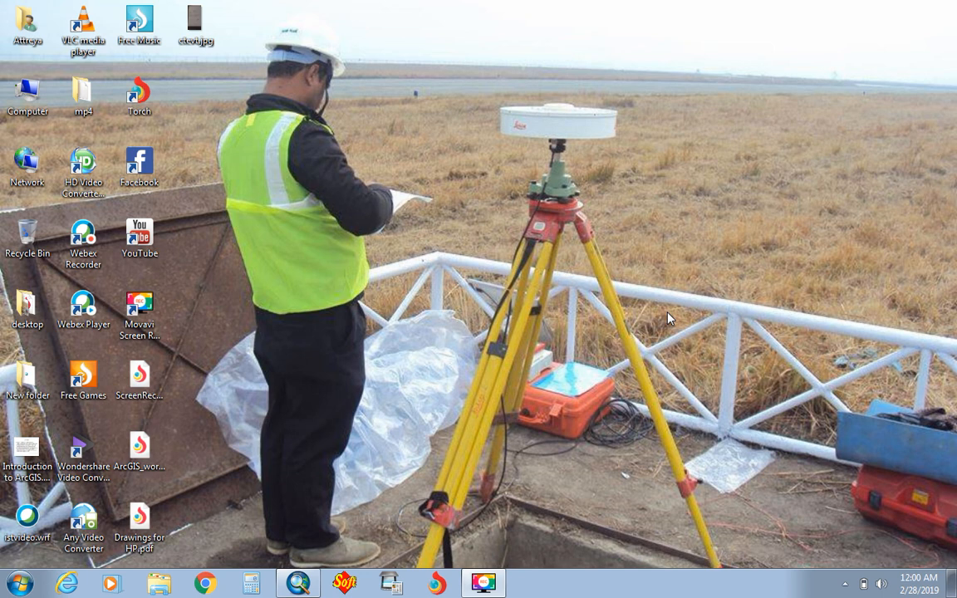
Switch to ArcMap and add the DIS_HQ.shp and Road.shp shapefiles from the tuterial2 folder to the map.
click(298, 583)
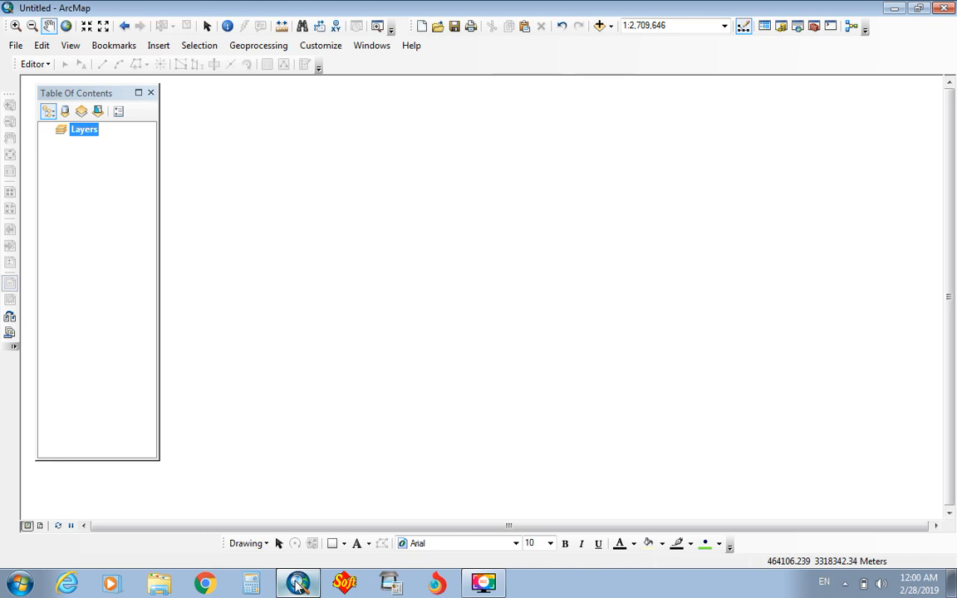
click(598, 27)
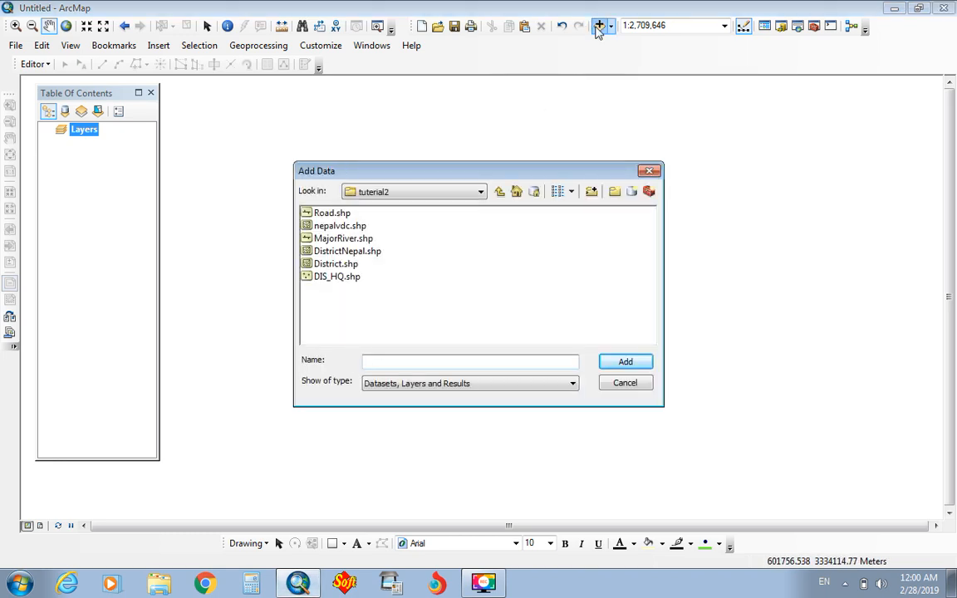
click(336, 276)
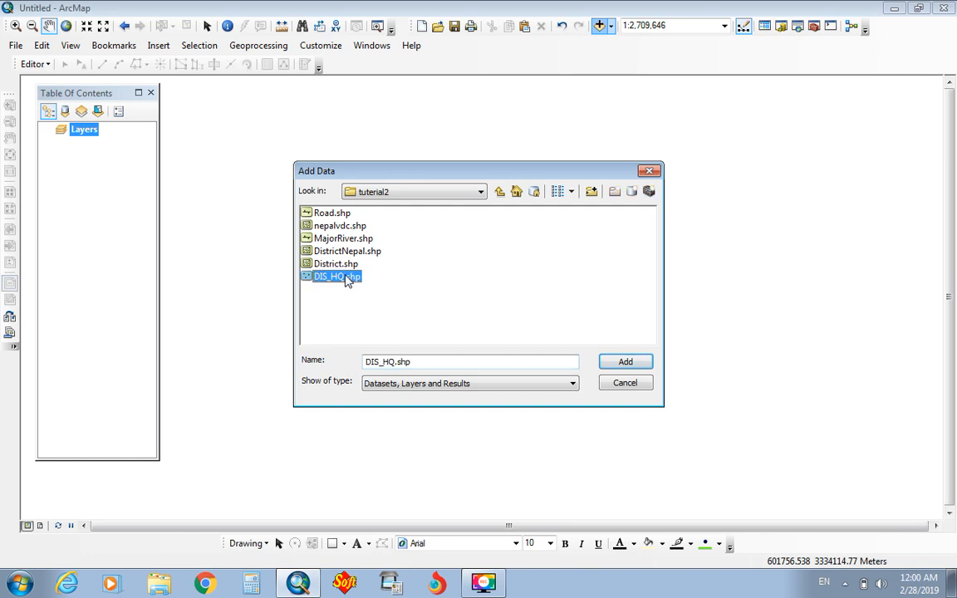
click(625, 362)
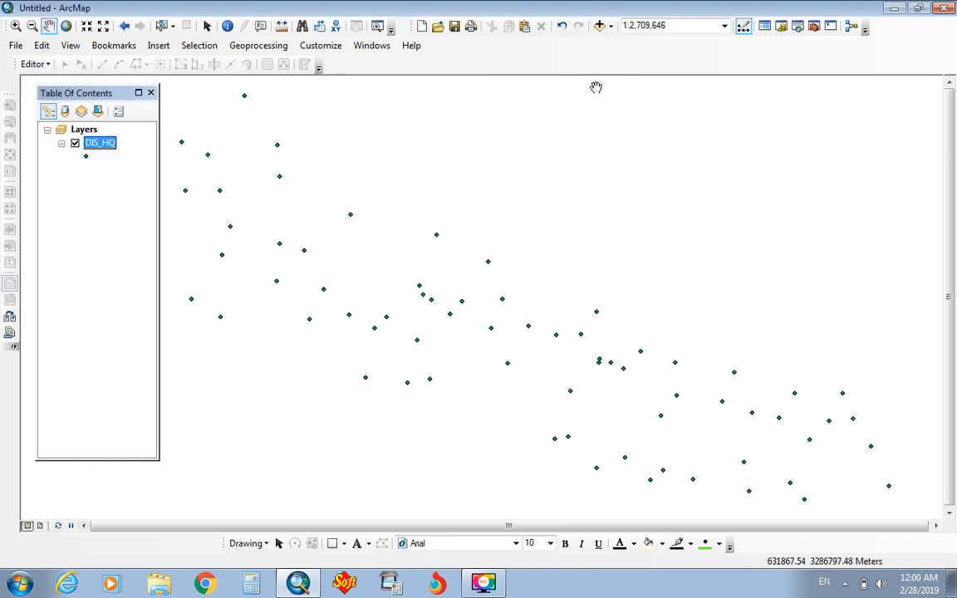
click(599, 25)
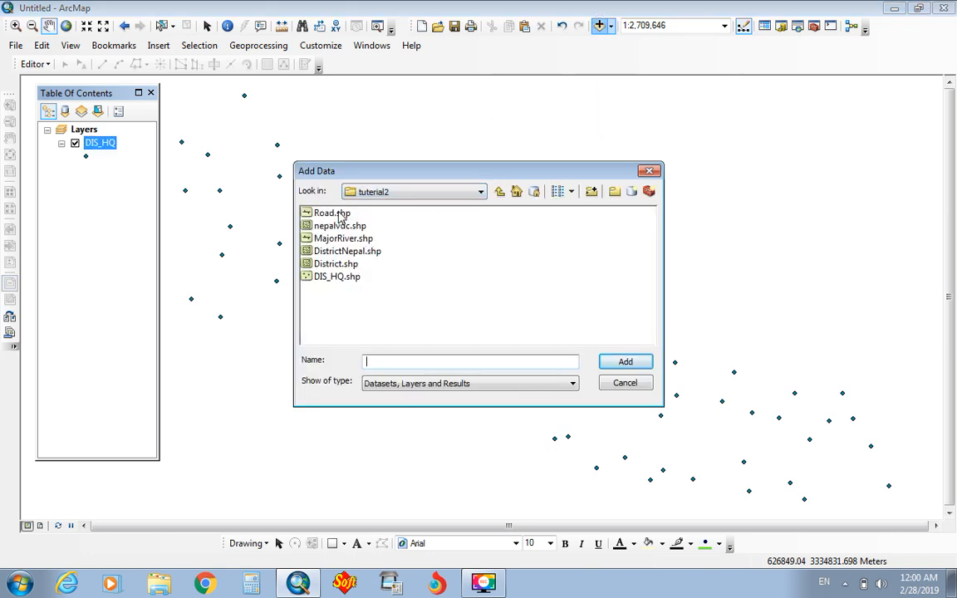
click(332, 212)
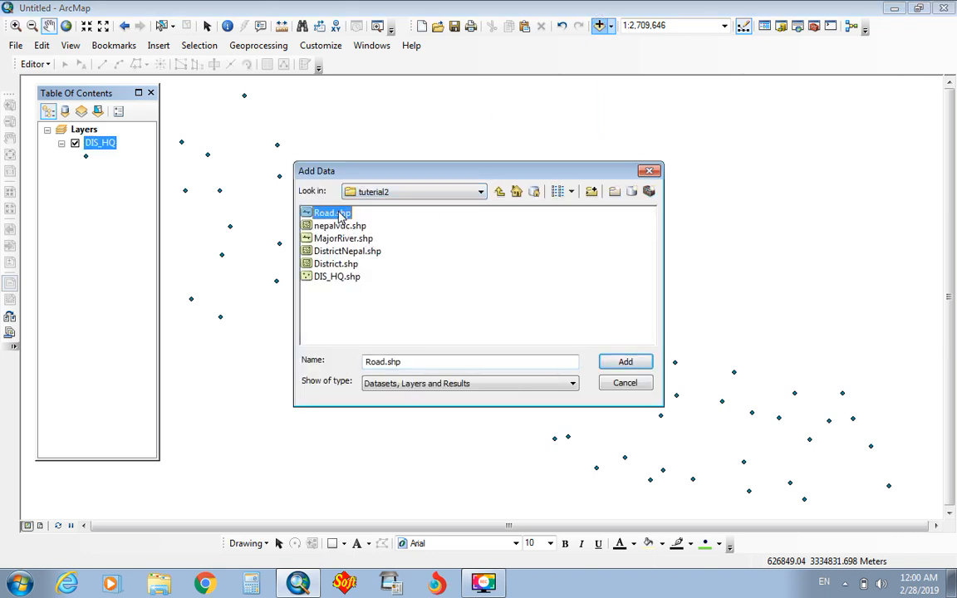
click(622, 363)
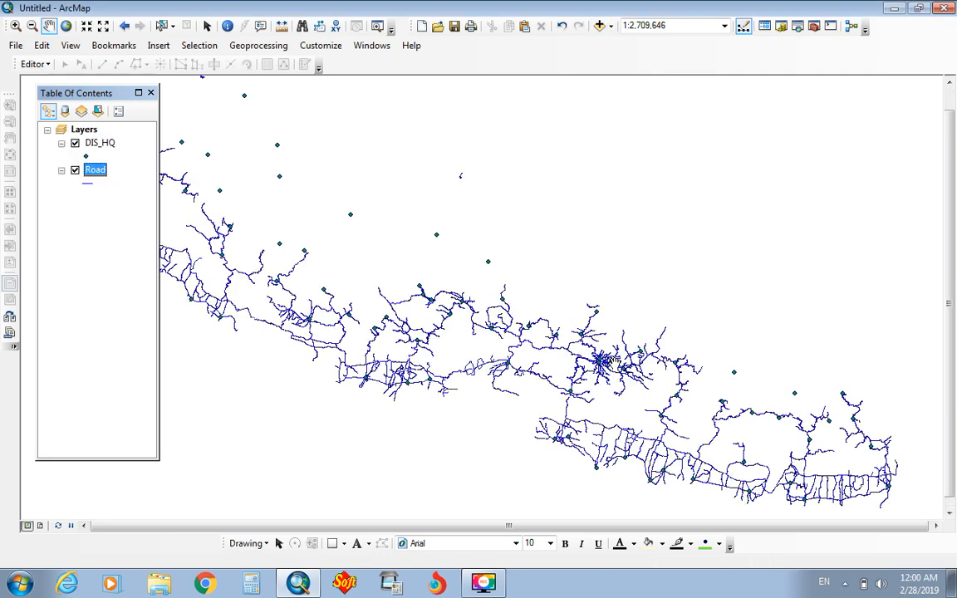
Add the DistrictNepal.shp shapefile to the map, dismissing the coordinate system warning.
click(597, 26)
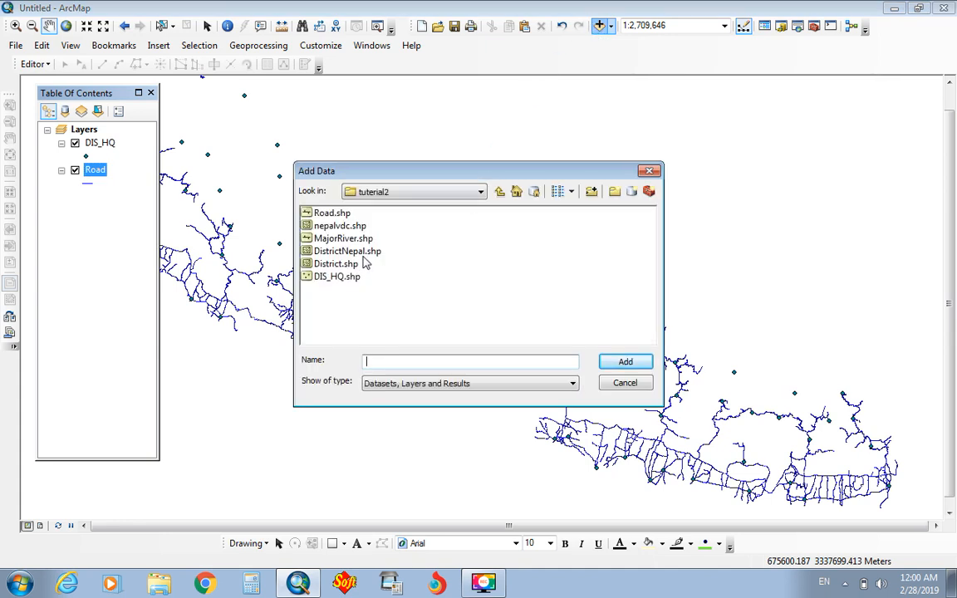
click(363, 254)
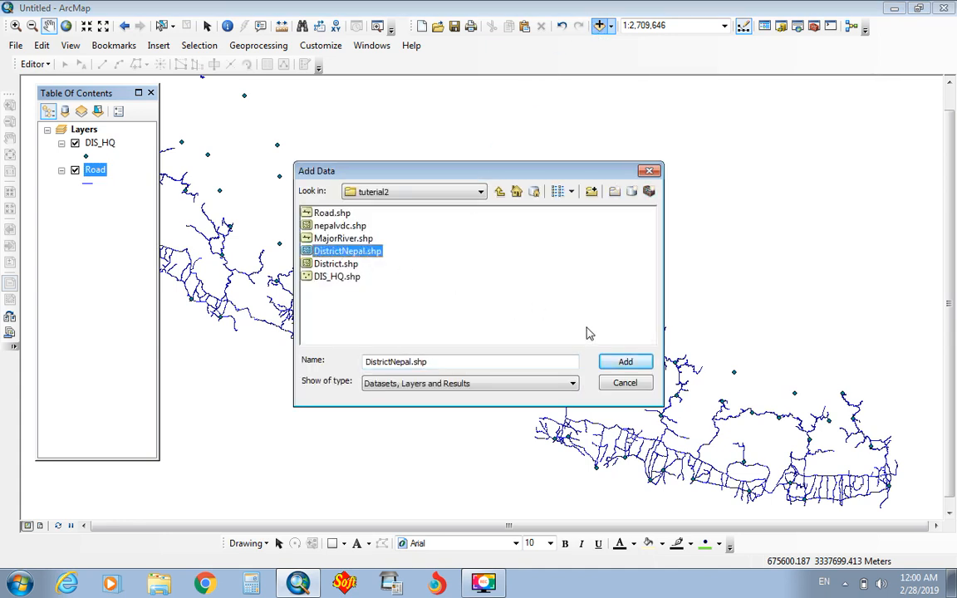
click(618, 363)
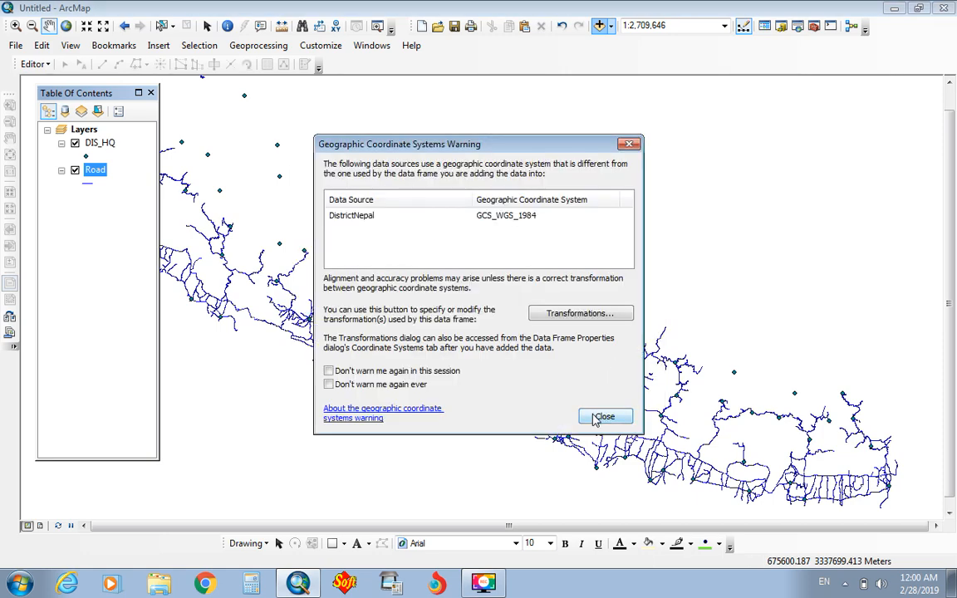
click(604, 416)
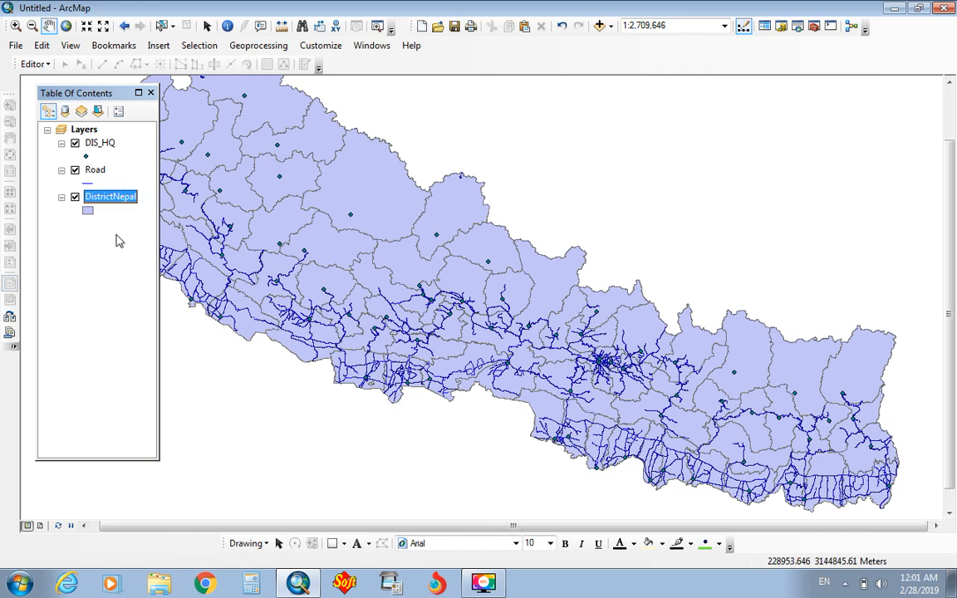
Symbolize the DIS_HQ points with the Square 3 marker in red and adjust the marker size.
click(86, 157)
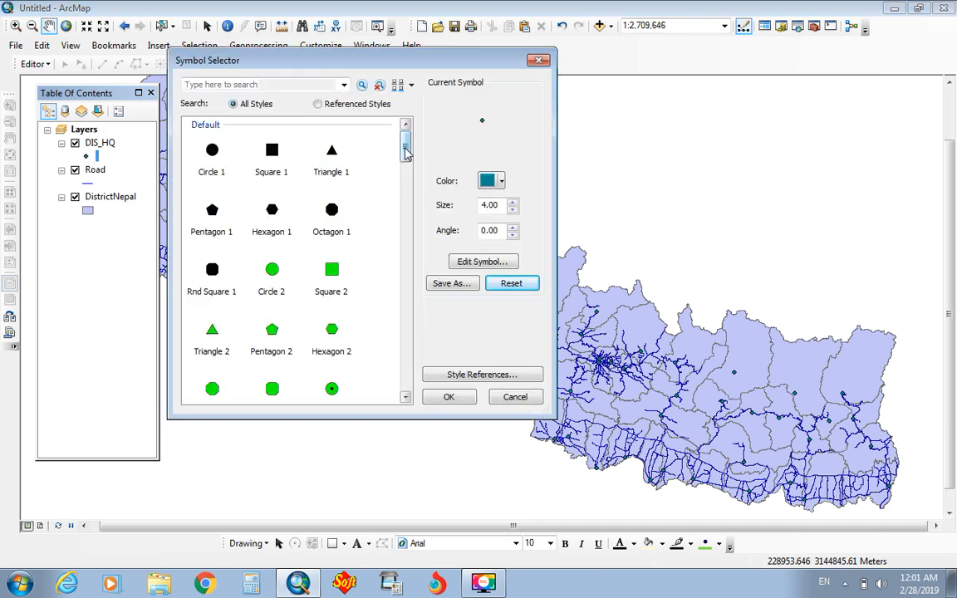
drag(405, 150, 384, 163)
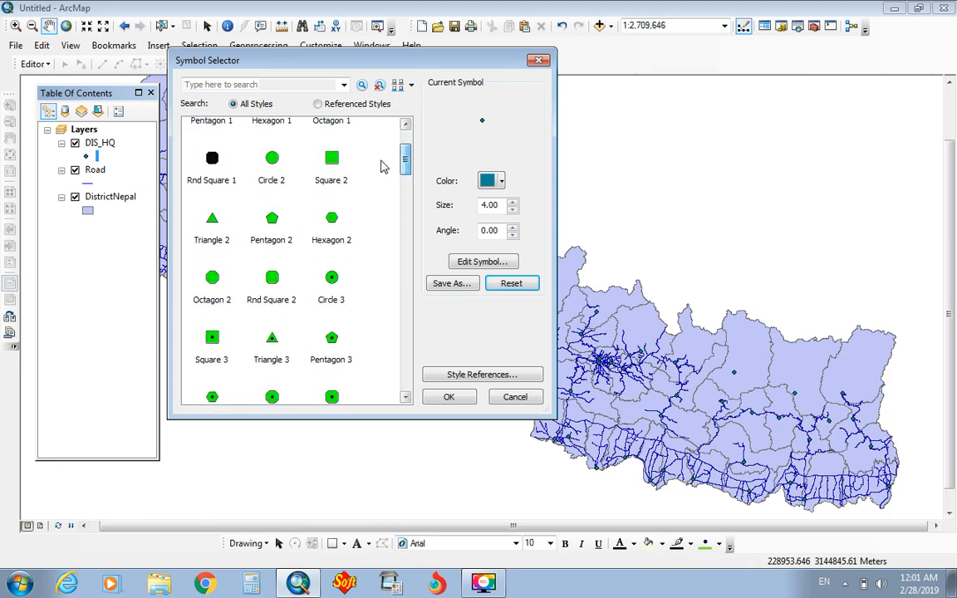
click(334, 281)
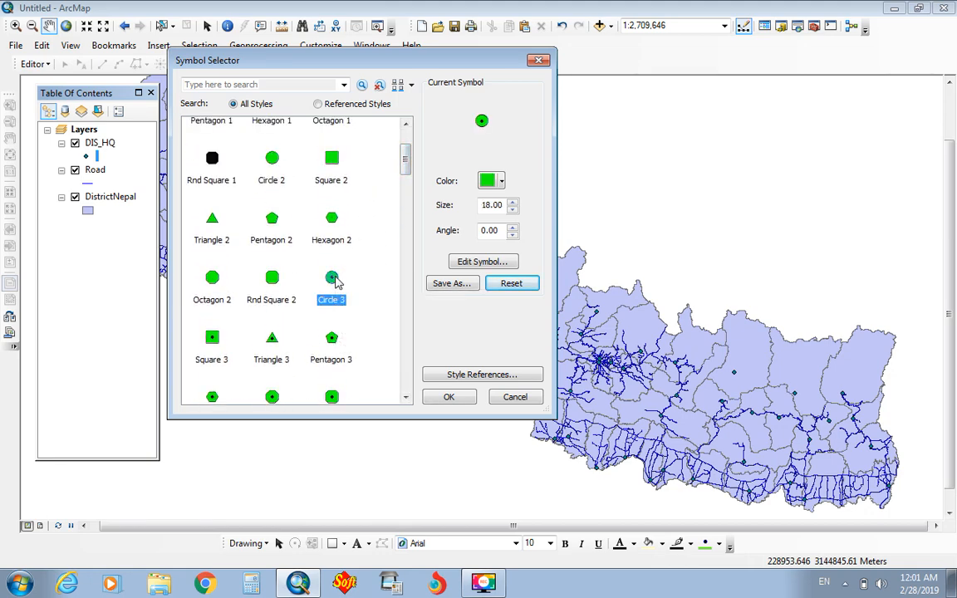
click(214, 339)
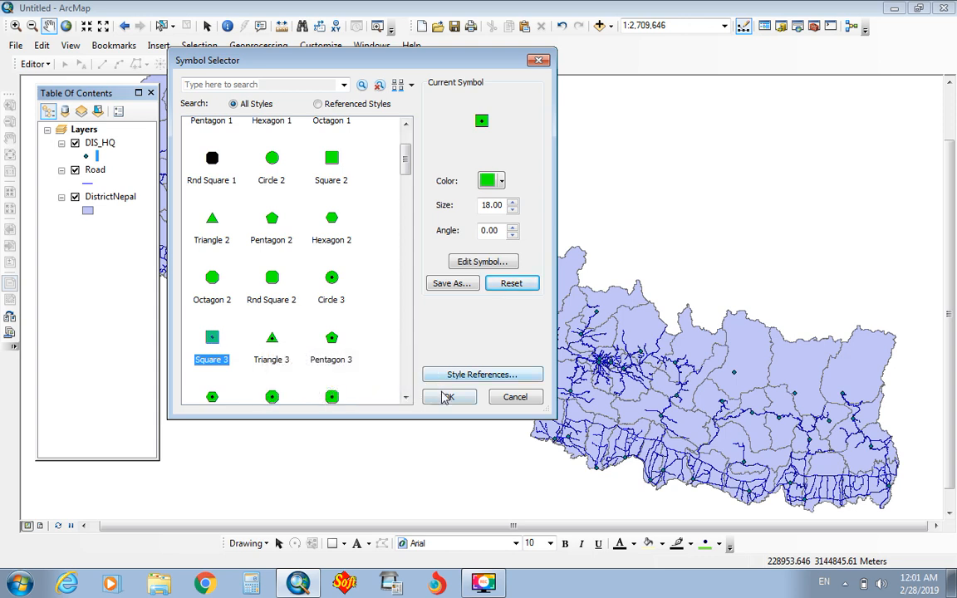
click(502, 181)
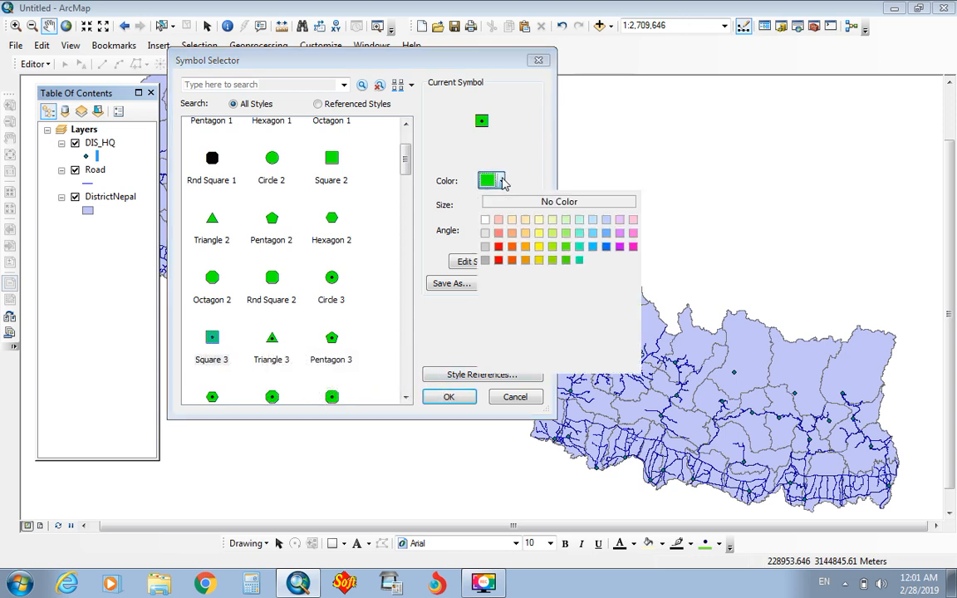
click(498, 246)
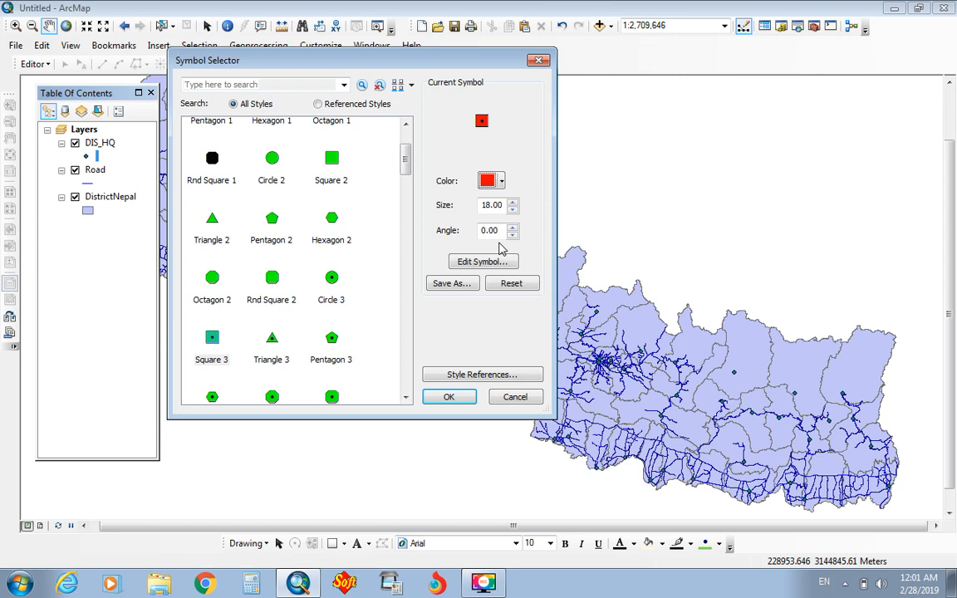
click(514, 203)
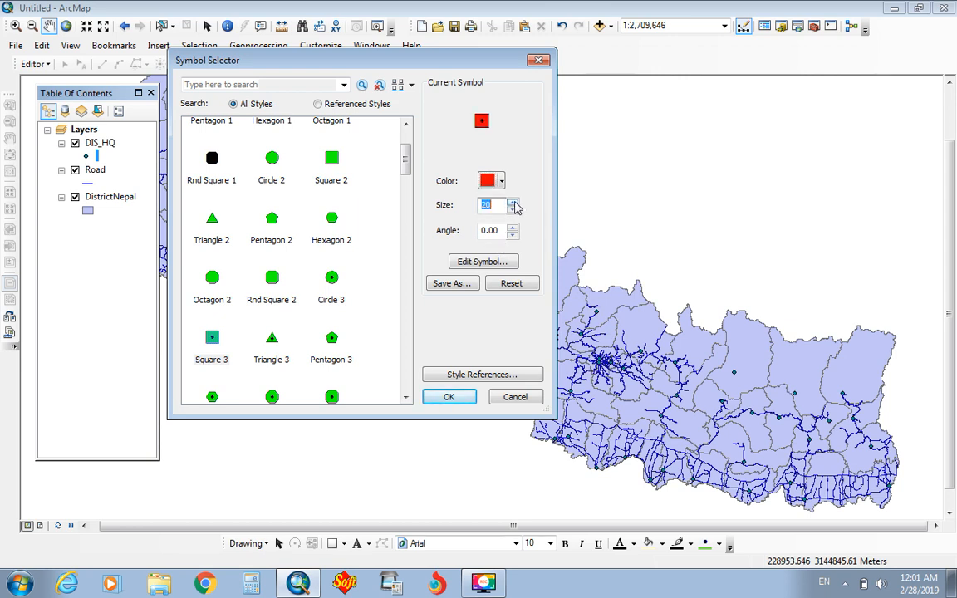
click(514, 209)
click(513, 209)
click(449, 397)
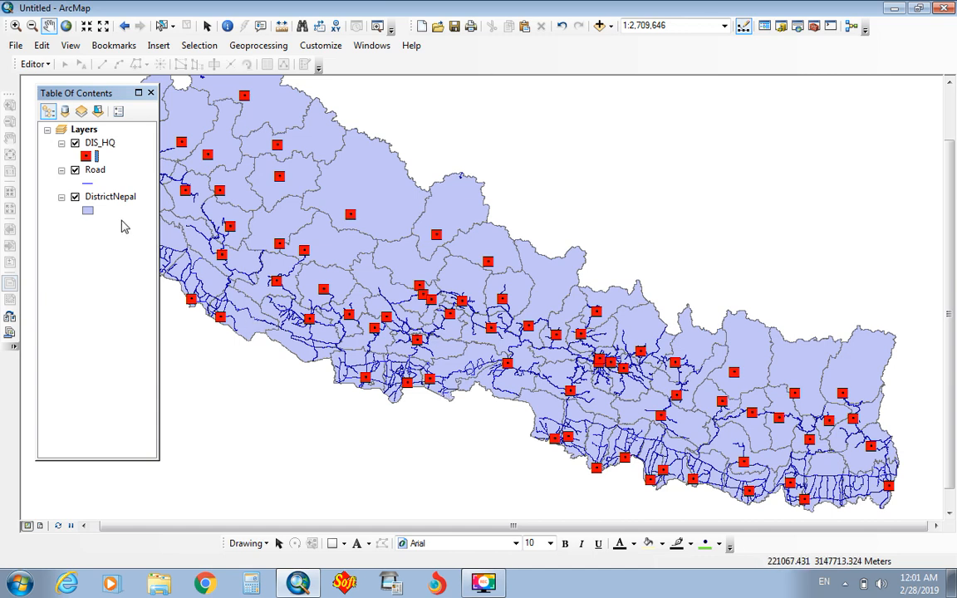
Symbolize the Road layer's lines with the Highway Ramp style.
click(89, 183)
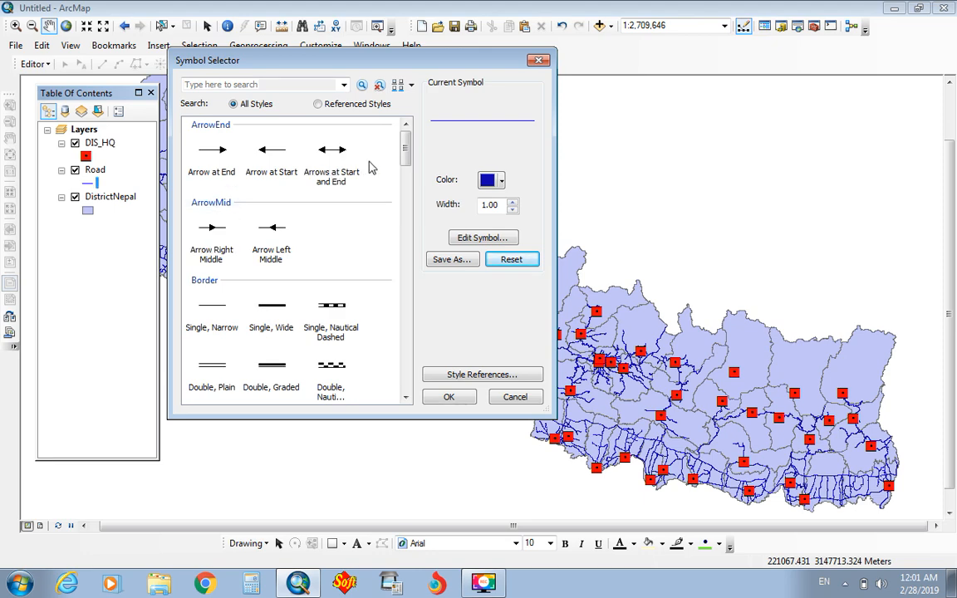
drag(406, 152, 397, 231)
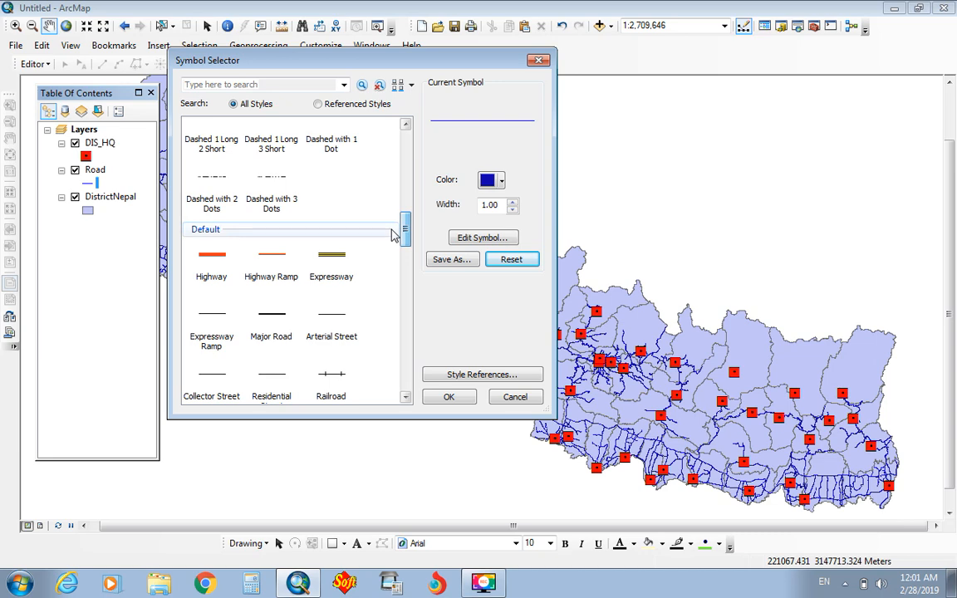
click(272, 258)
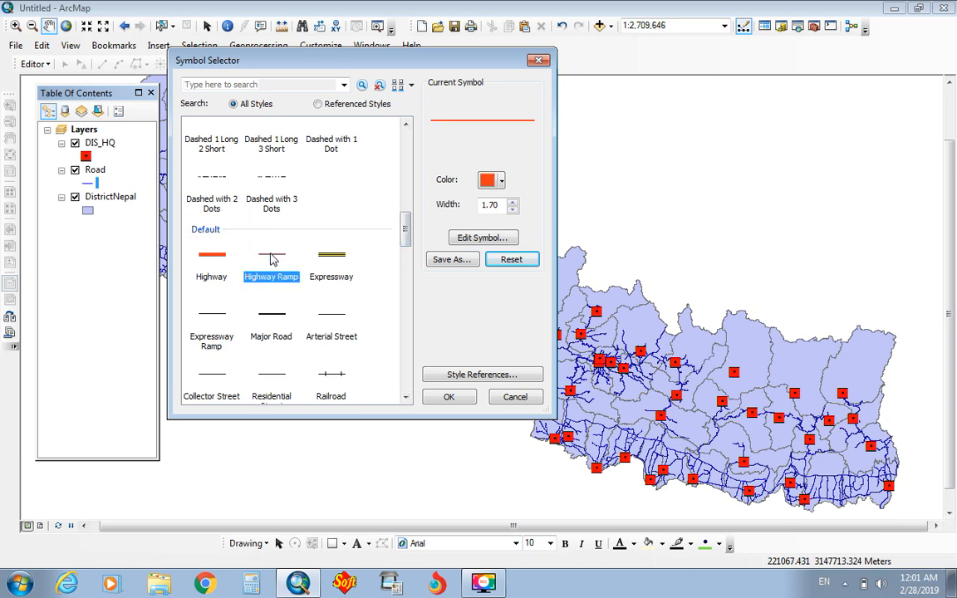
click(447, 397)
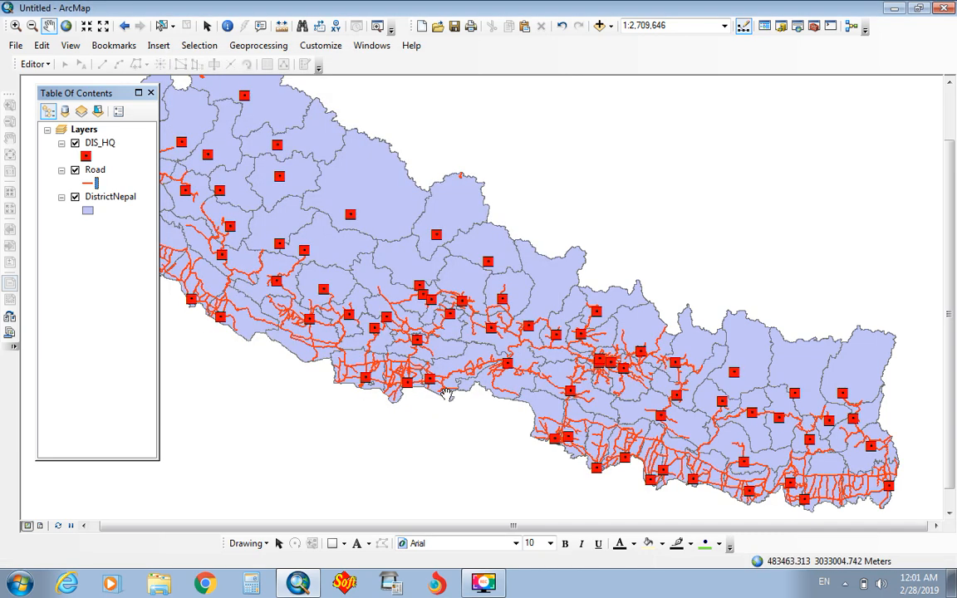
Symbolize the DistrictNepal polygons with the Rose fill style.
double_click(88, 212)
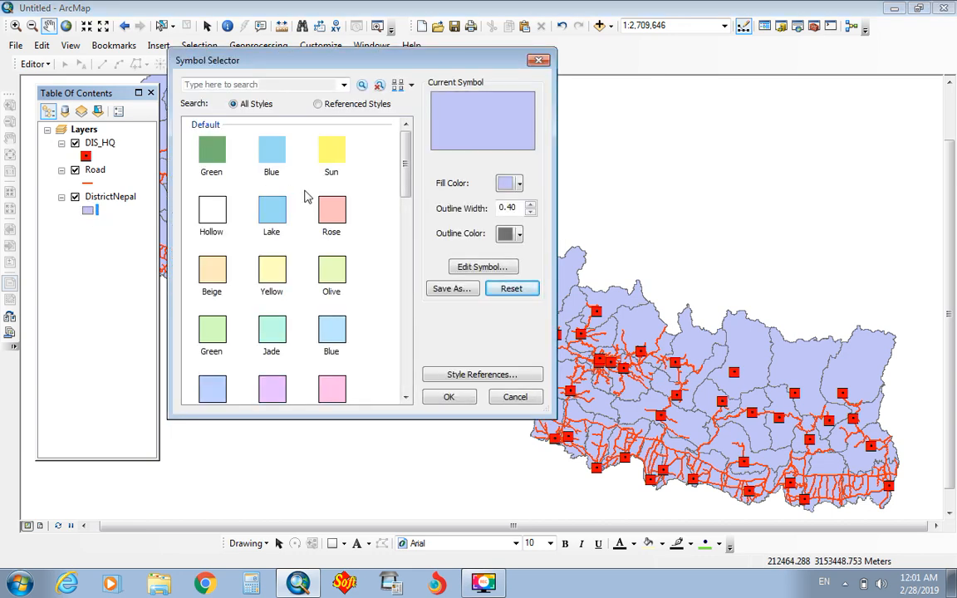
click(331, 211)
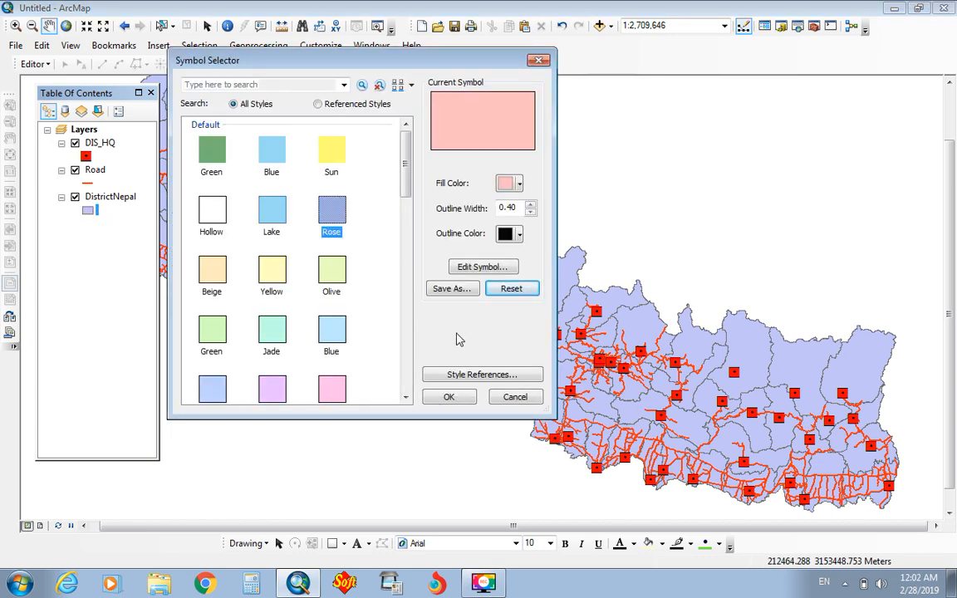
click(449, 397)
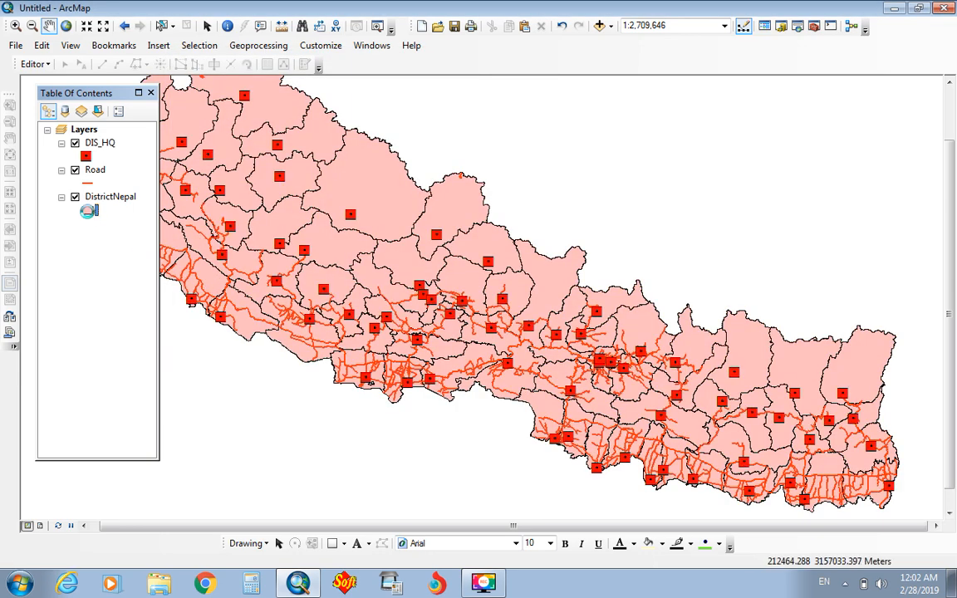
Edit the DistrictNepal fill symbol to use the Single, Nautical Dashed border style as its outline.
click(87, 210)
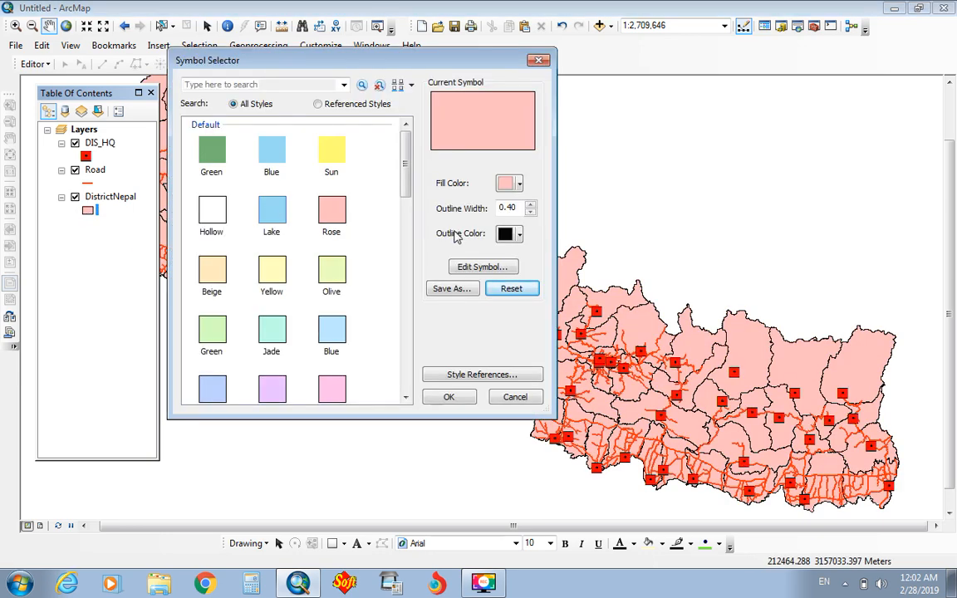
click(484, 268)
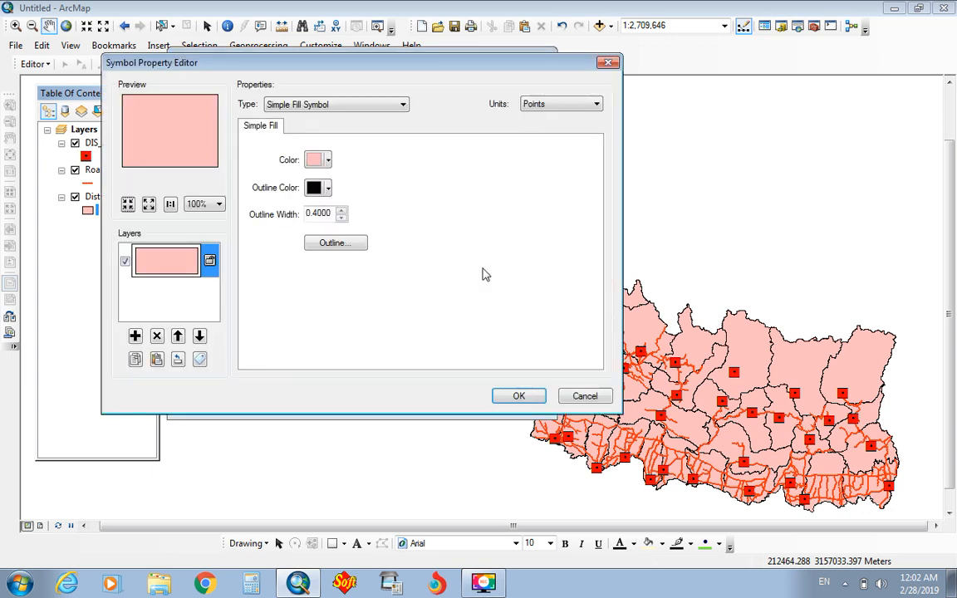
click(350, 242)
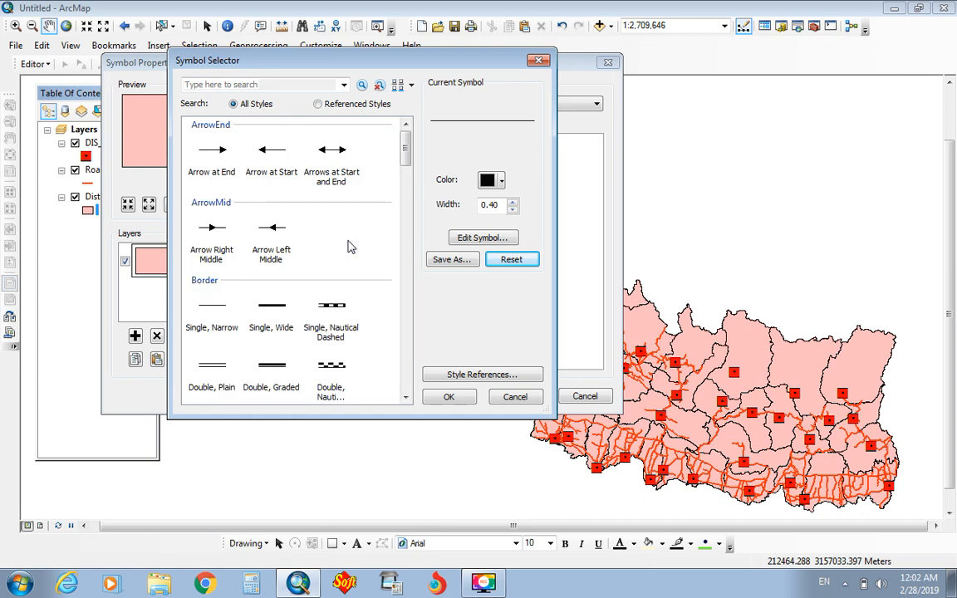
click(336, 309)
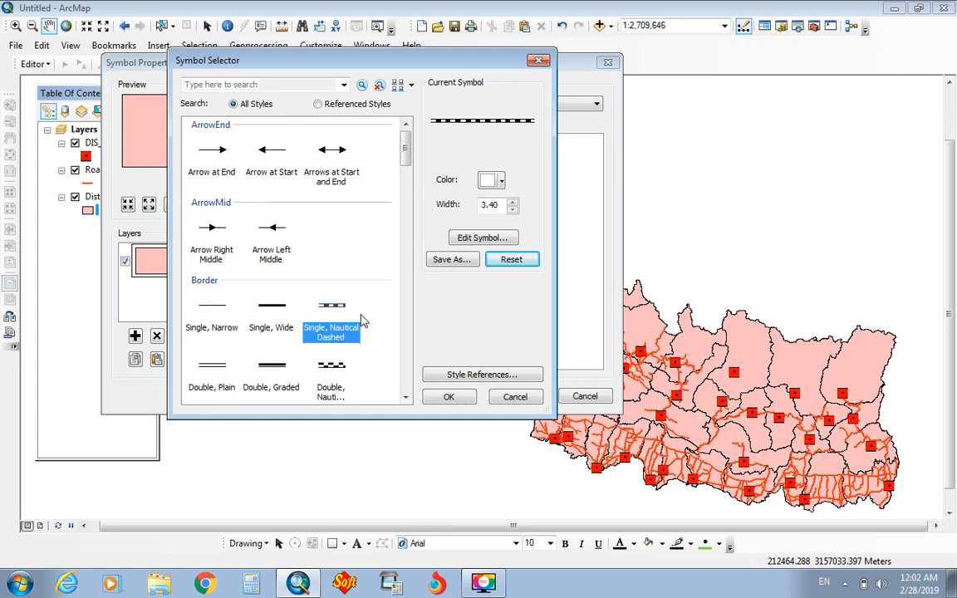
click(453, 397)
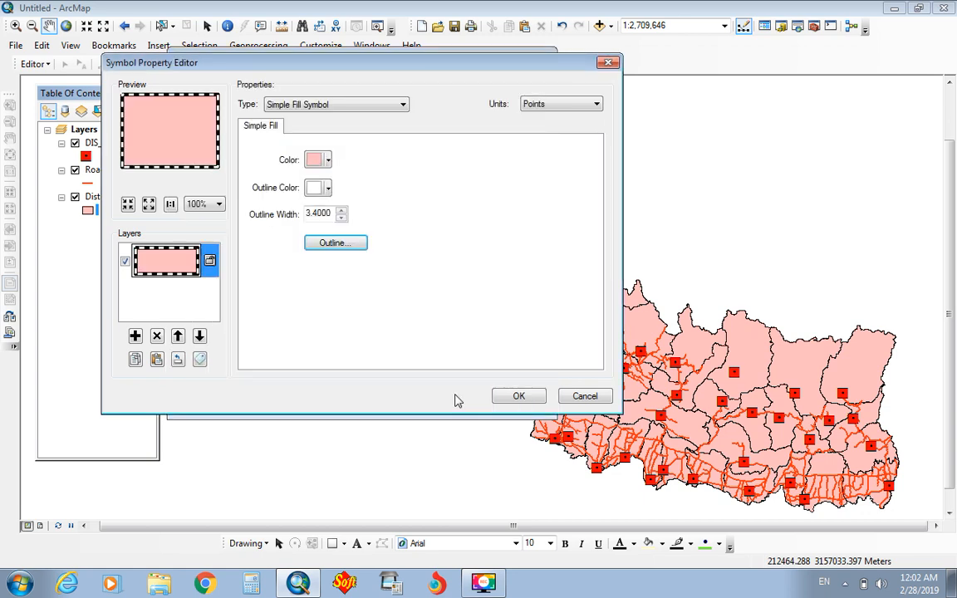
click(529, 396)
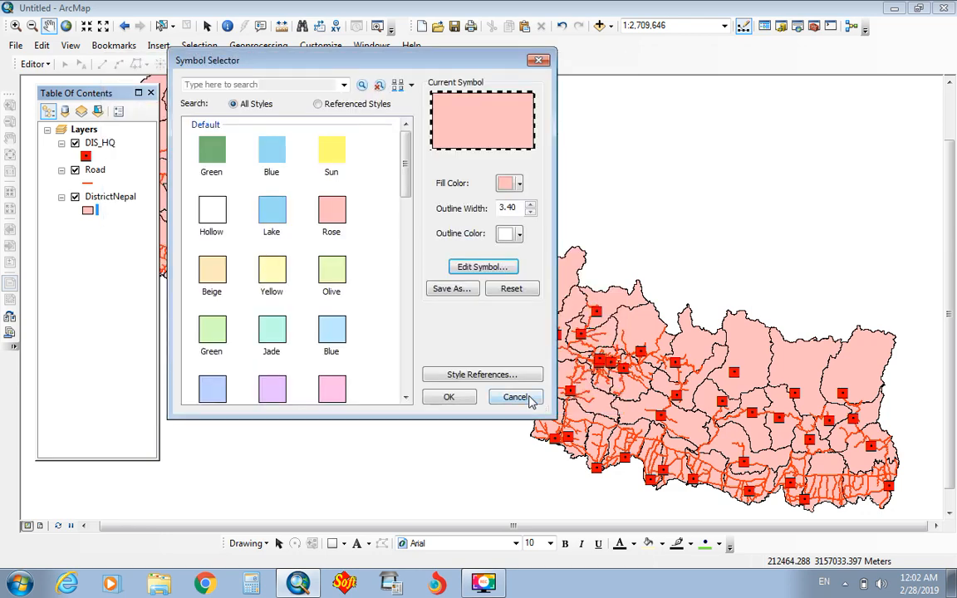
click(449, 397)
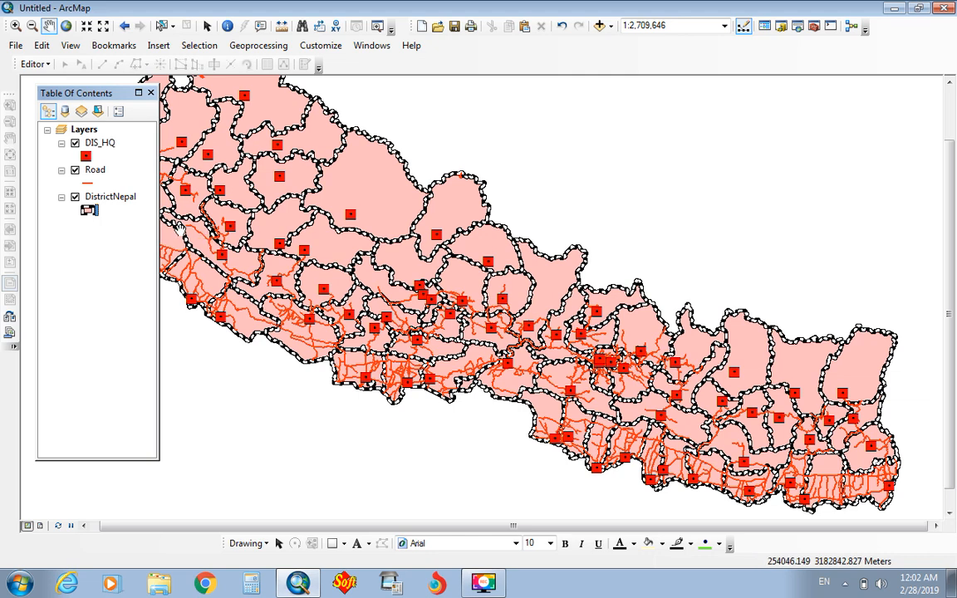
Turn off the display of the DIS_HQ and Road layers, leaving DistrictNepal switched on.
click(74, 146)
click(74, 143)
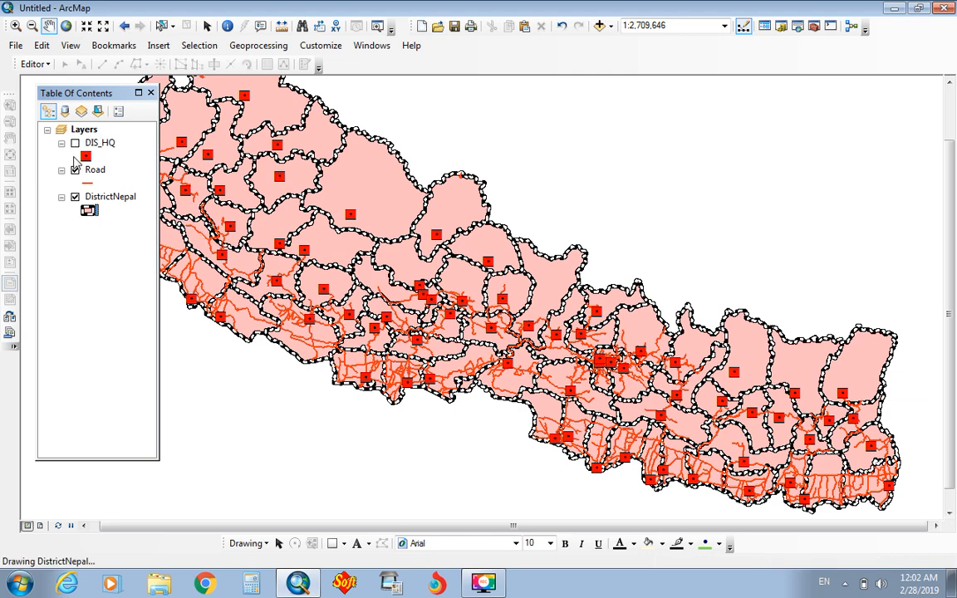
click(75, 170)
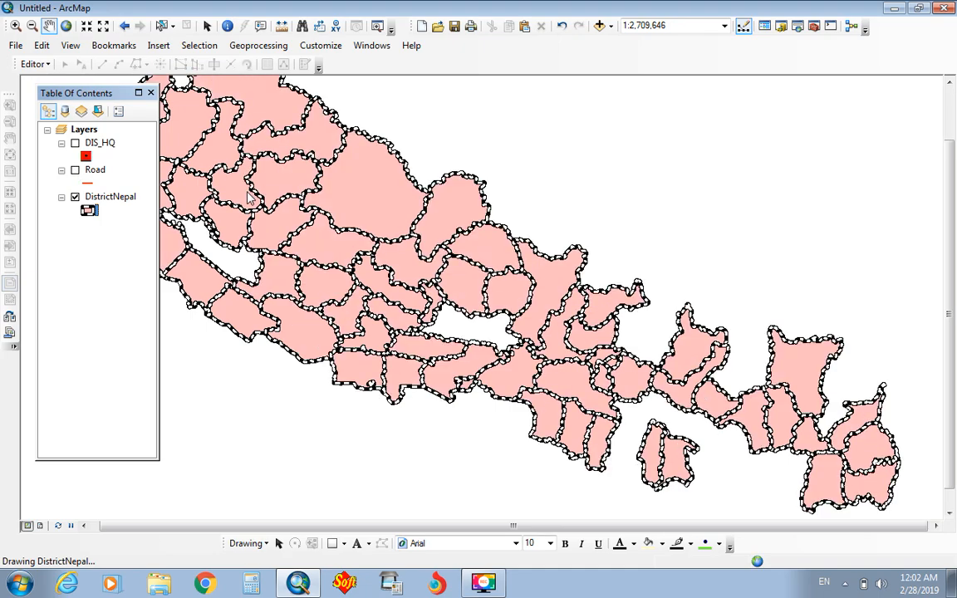
Change the outline of the DistrictNepal fill symbol to the Boundary, State line style.
mouse_move(318, 206)
mouse_down()
mouse_move(359, 218)
mouse_move(393, 256)
mouse_up()
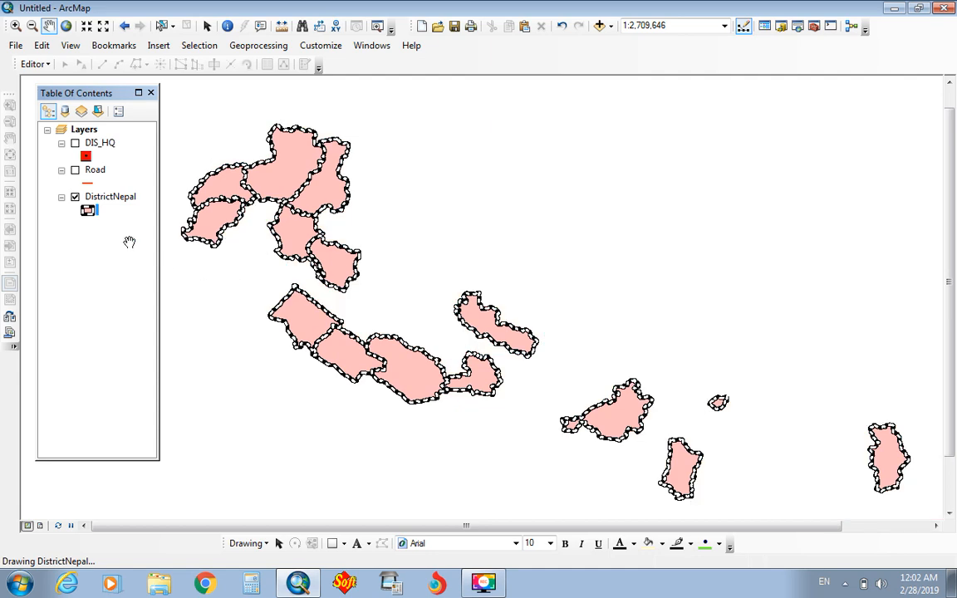
click(90, 212)
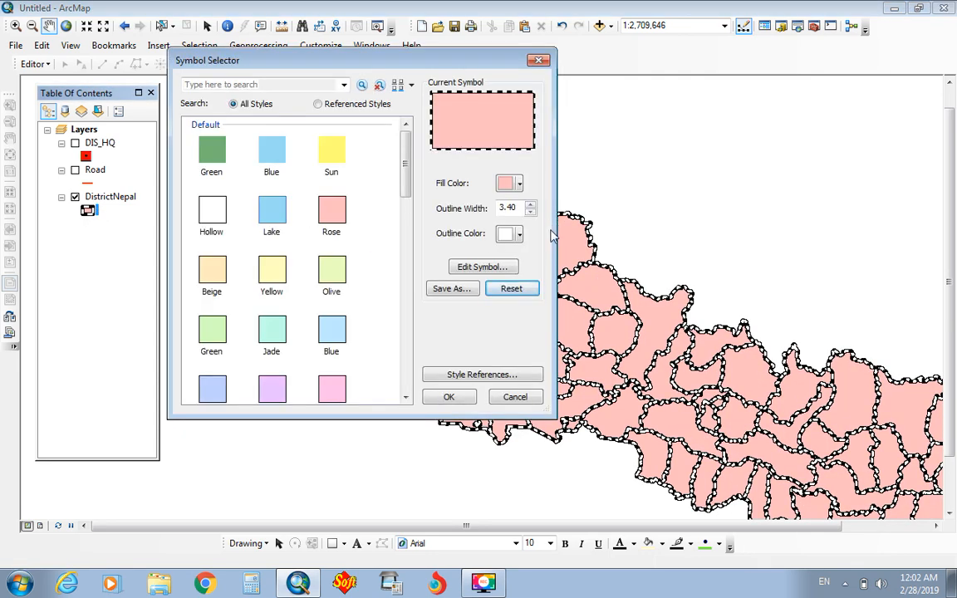
click(495, 269)
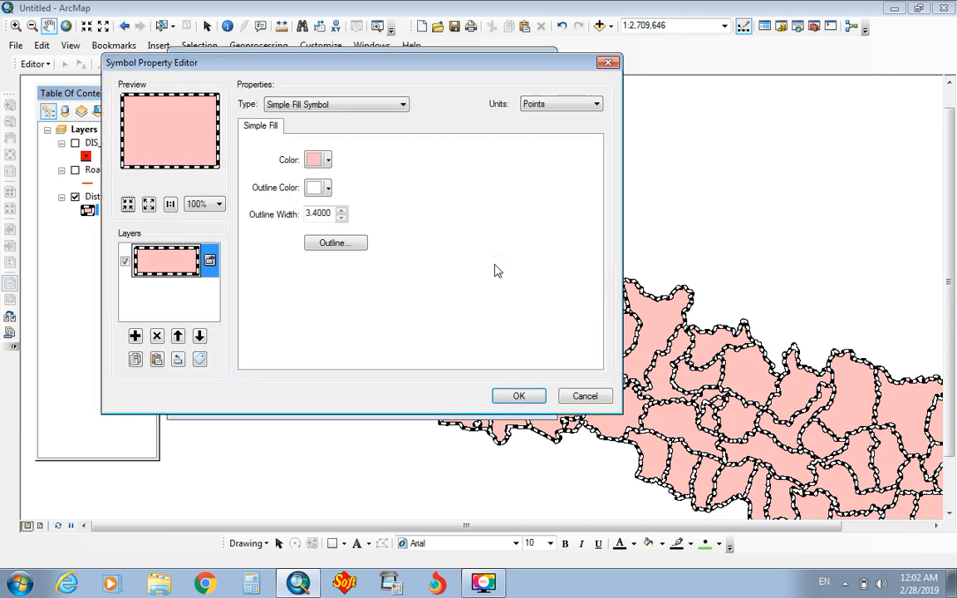
click(346, 245)
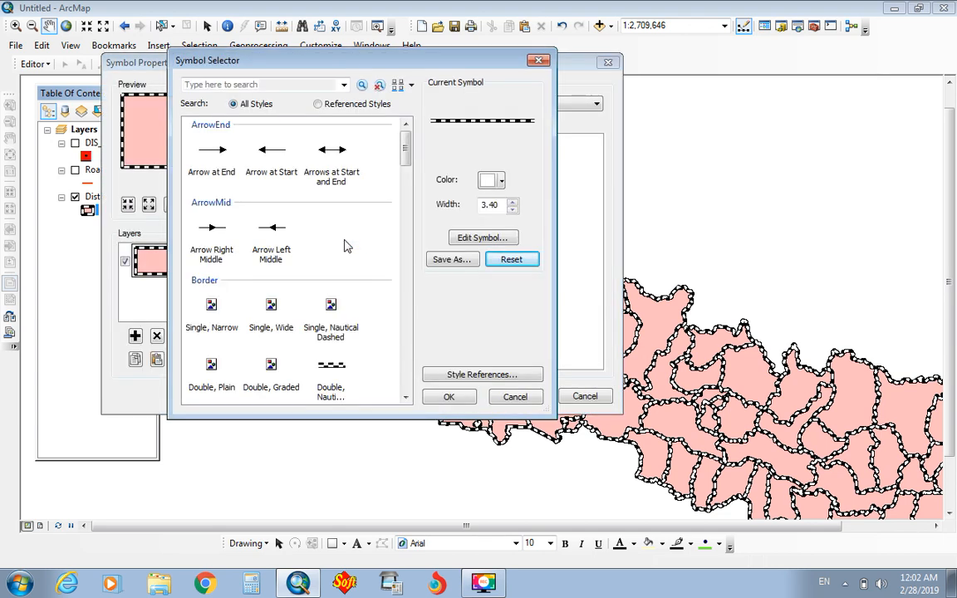
click(272, 307)
drag(407, 164, 375, 271)
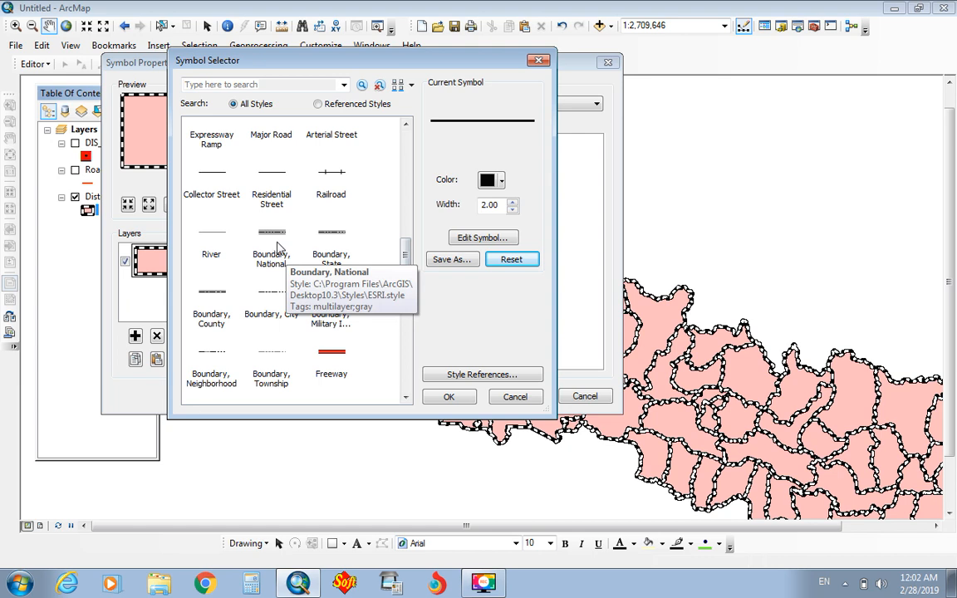
click(330, 234)
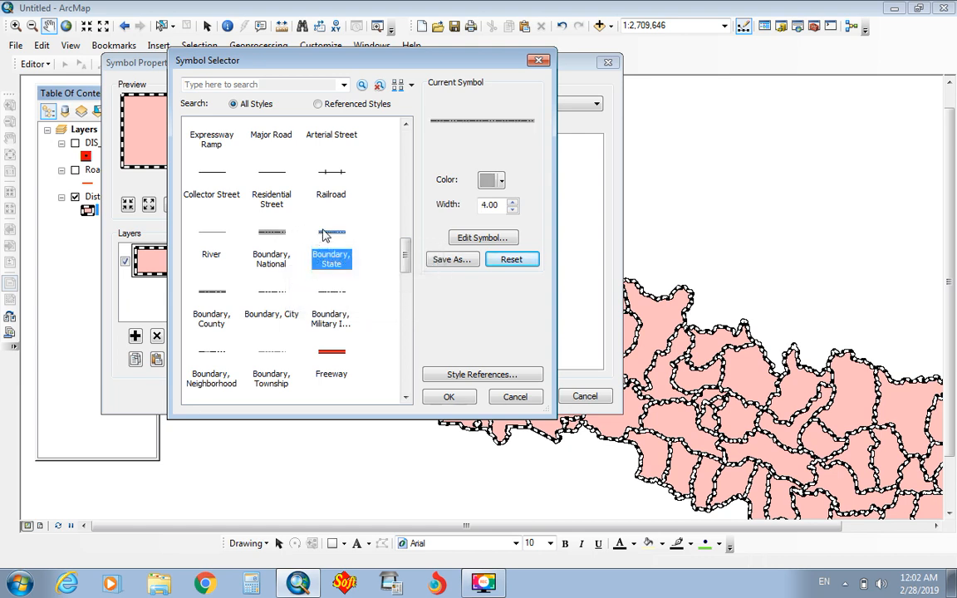
Color the DistrictNepal boundary outline red and apply the edited symbol to the layer.
click(502, 183)
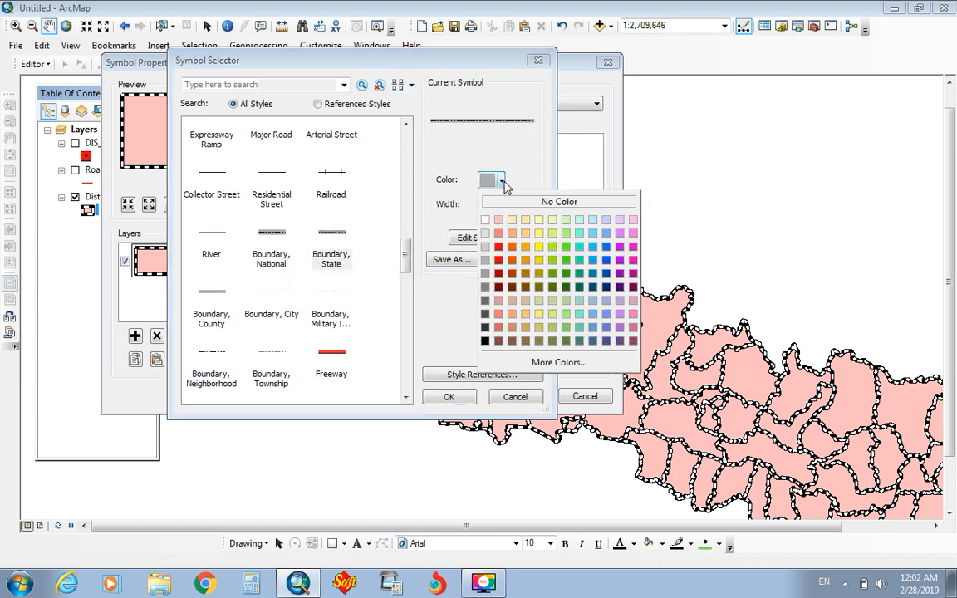
click(499, 246)
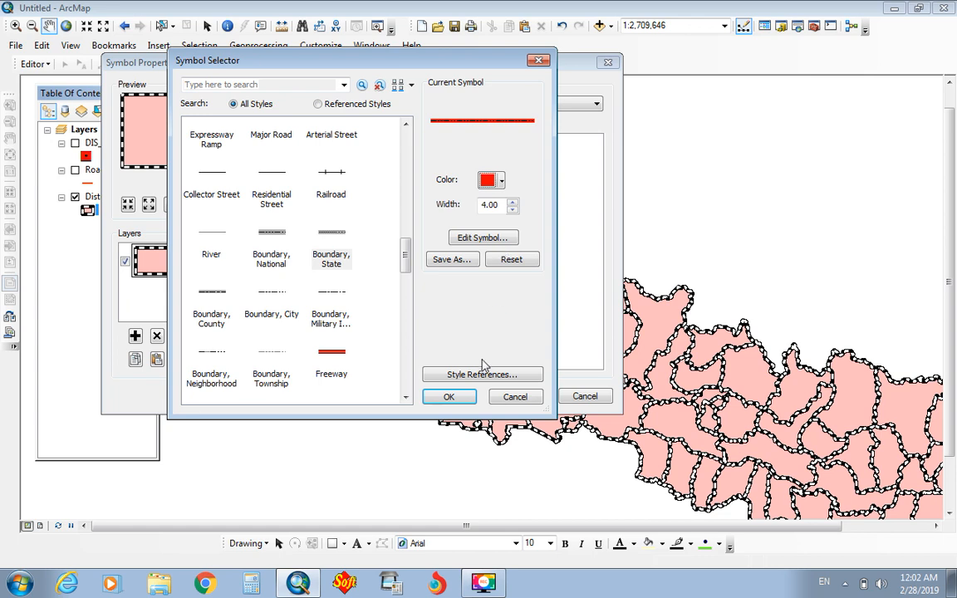
click(448, 397)
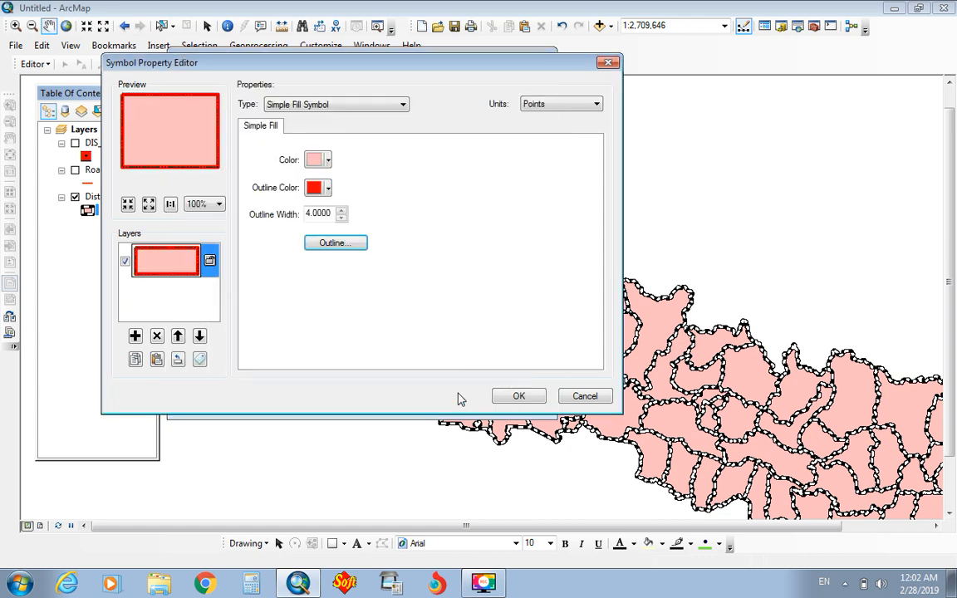
click(517, 396)
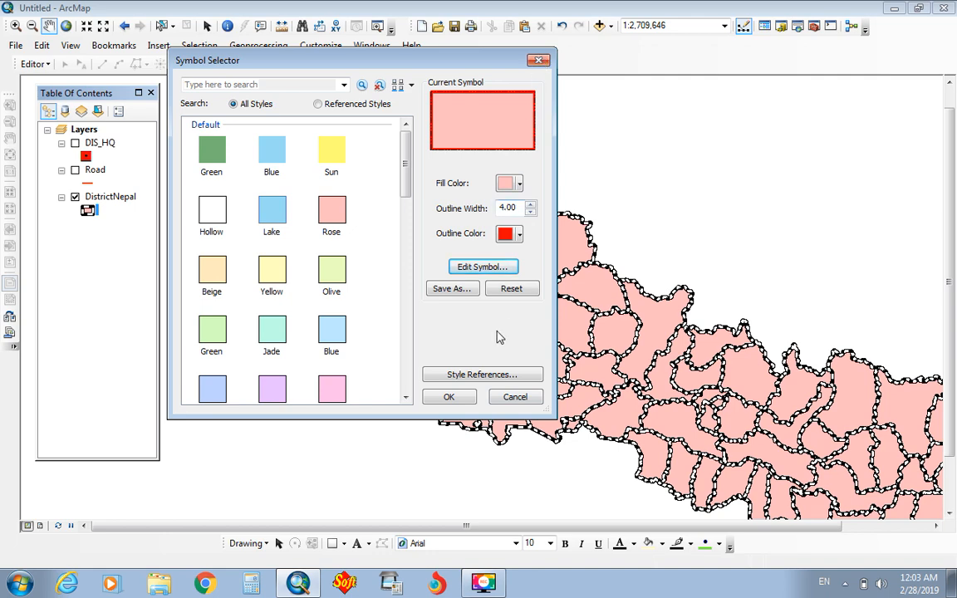
click(453, 397)
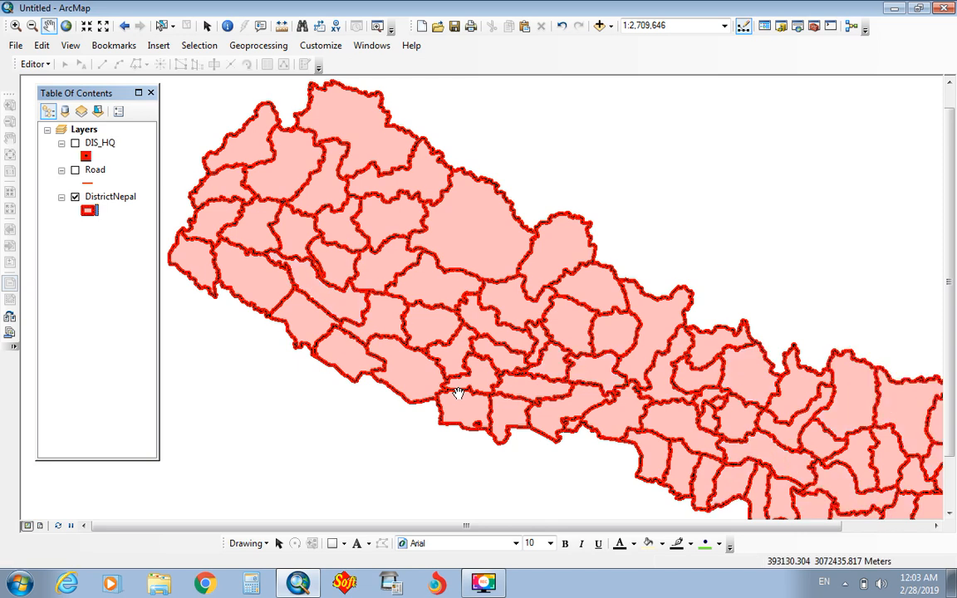
Switch the DistrictNepal polygons to the Hollow style and choose the Dashed 4:4 line as their outline.
click(90, 214)
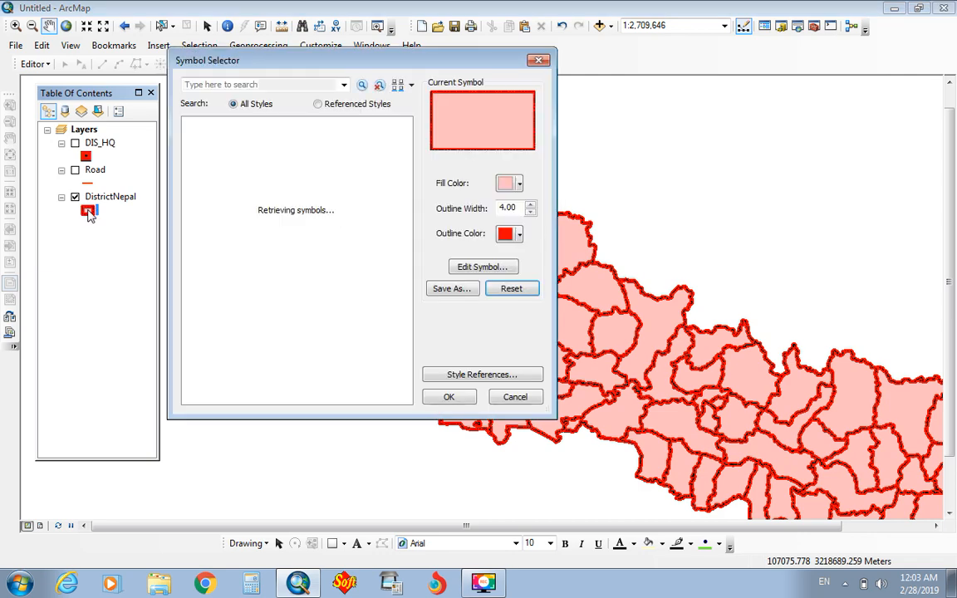
click(208, 210)
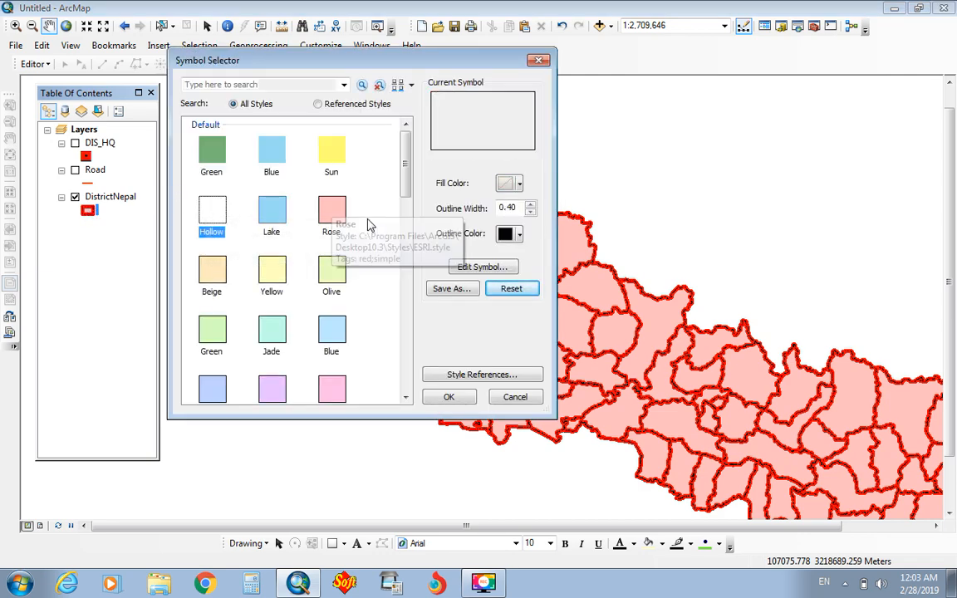
click(482, 267)
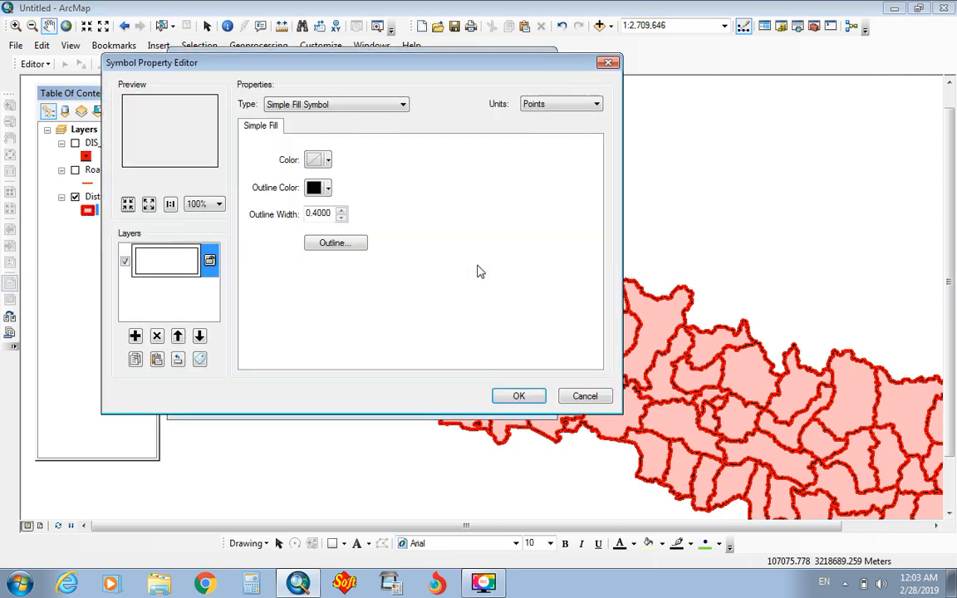
click(335, 242)
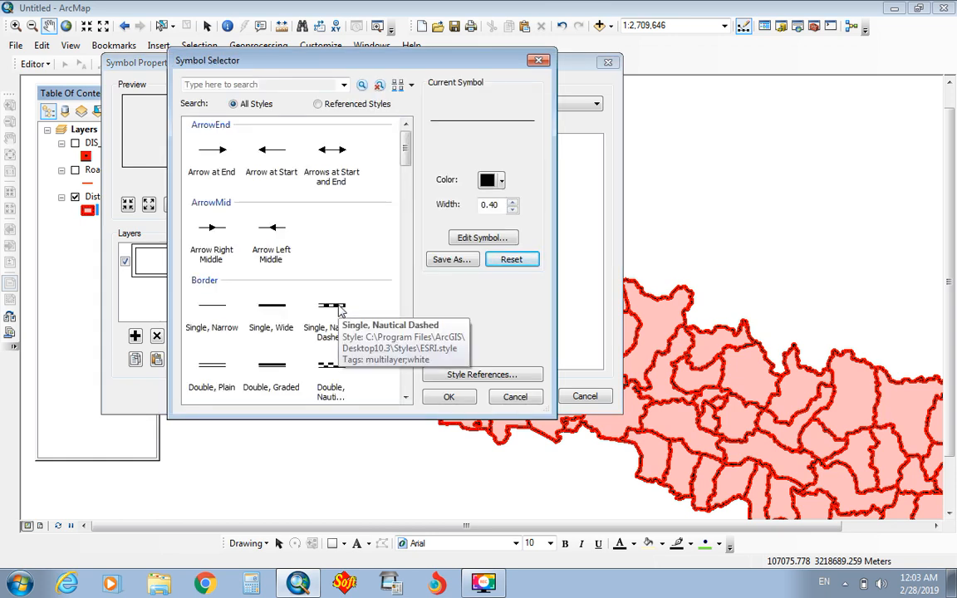
click(406, 398)
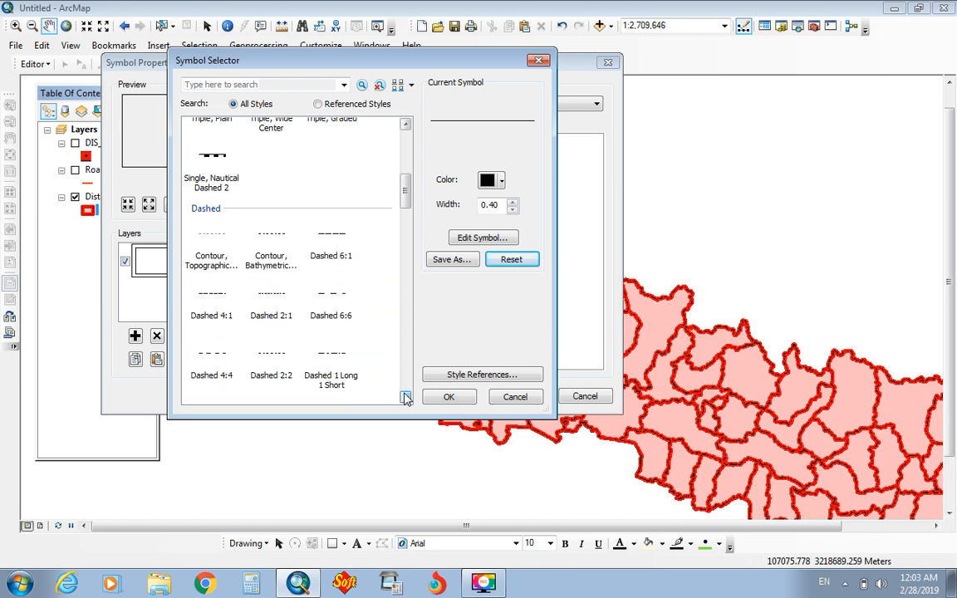
click(211, 356)
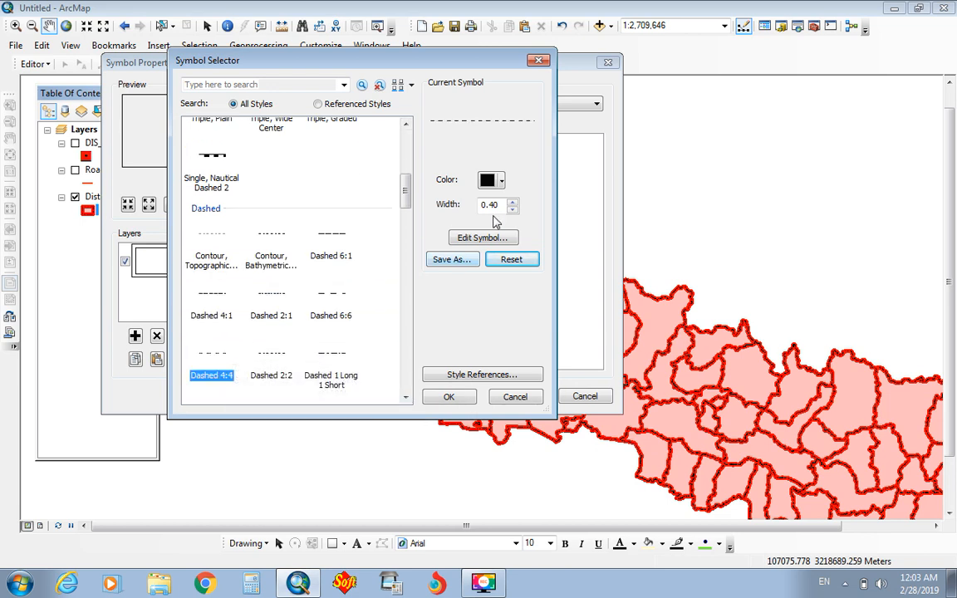
Set the dashed outline's width to 2 and its color to red, and apply the symbol to DistrictNepal.
double_click(492, 204)
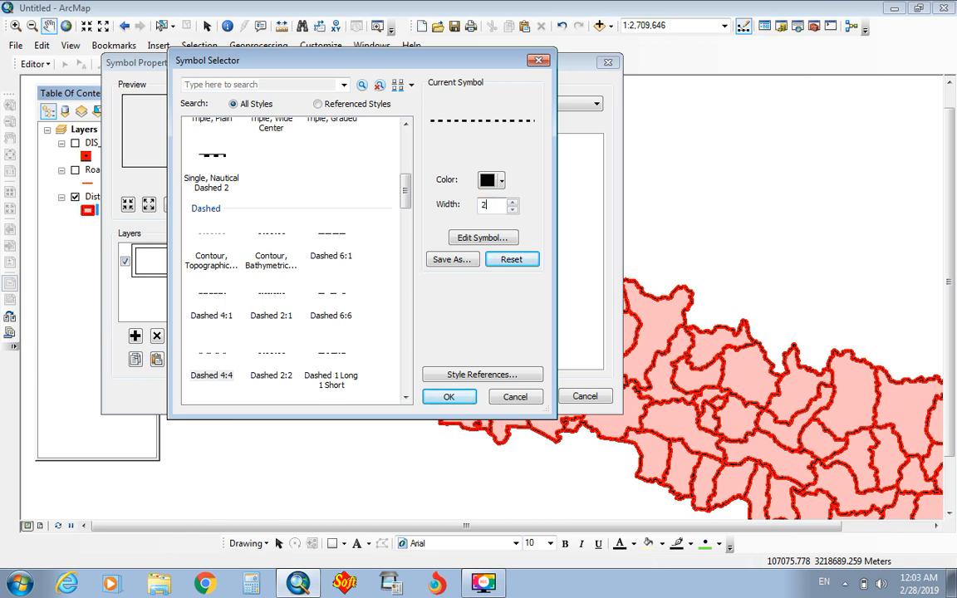
click(502, 181)
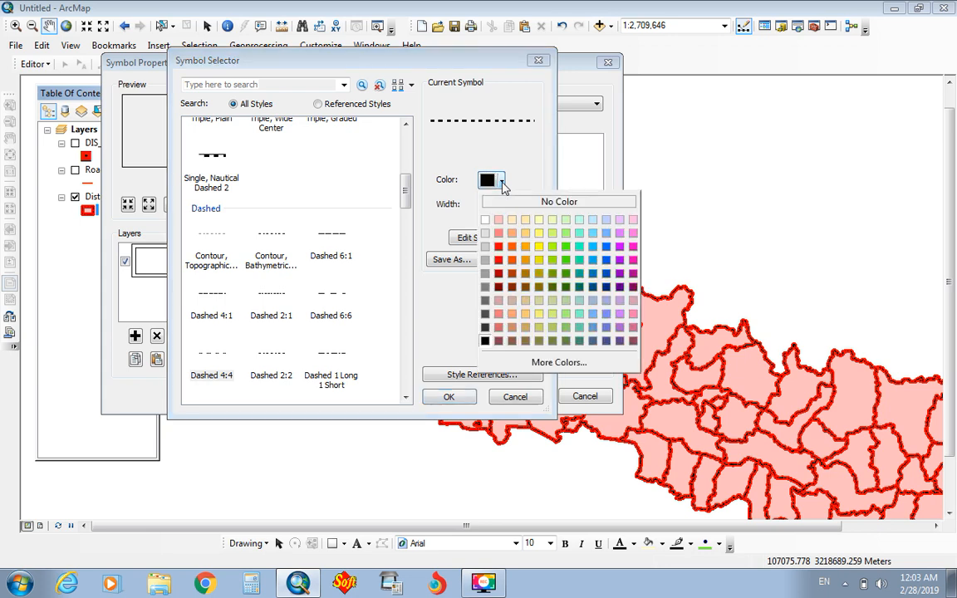
click(498, 246)
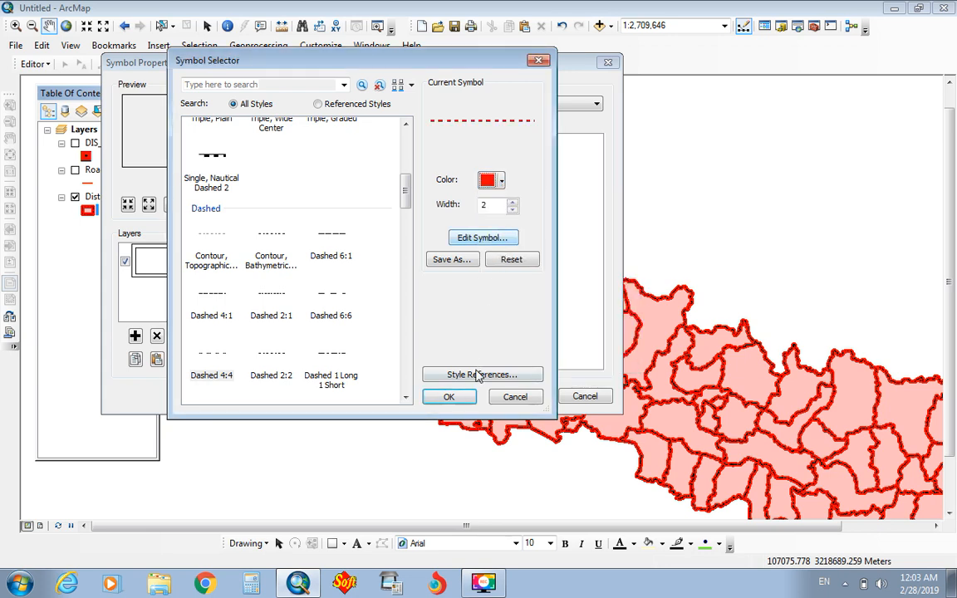
click(461, 397)
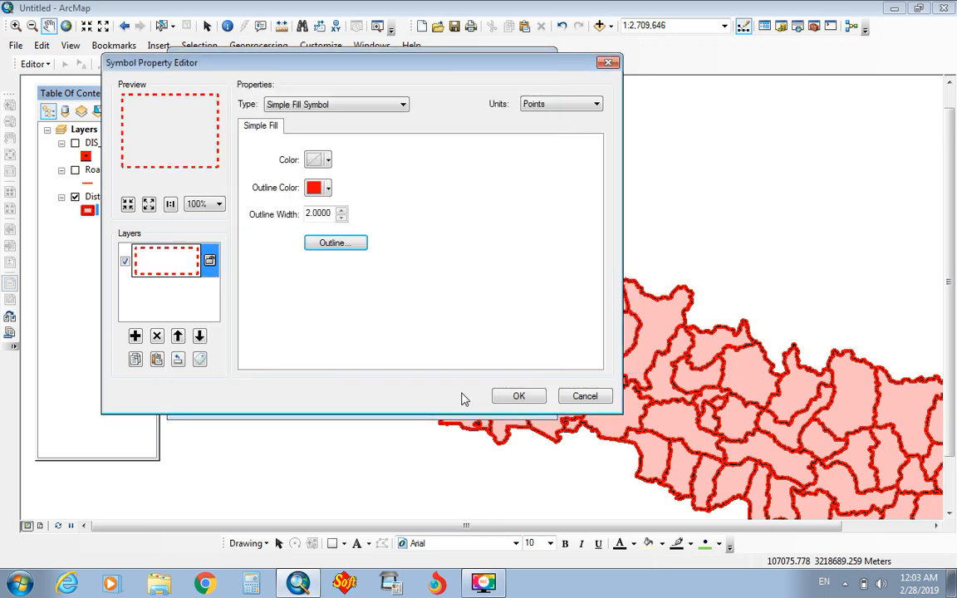
click(518, 396)
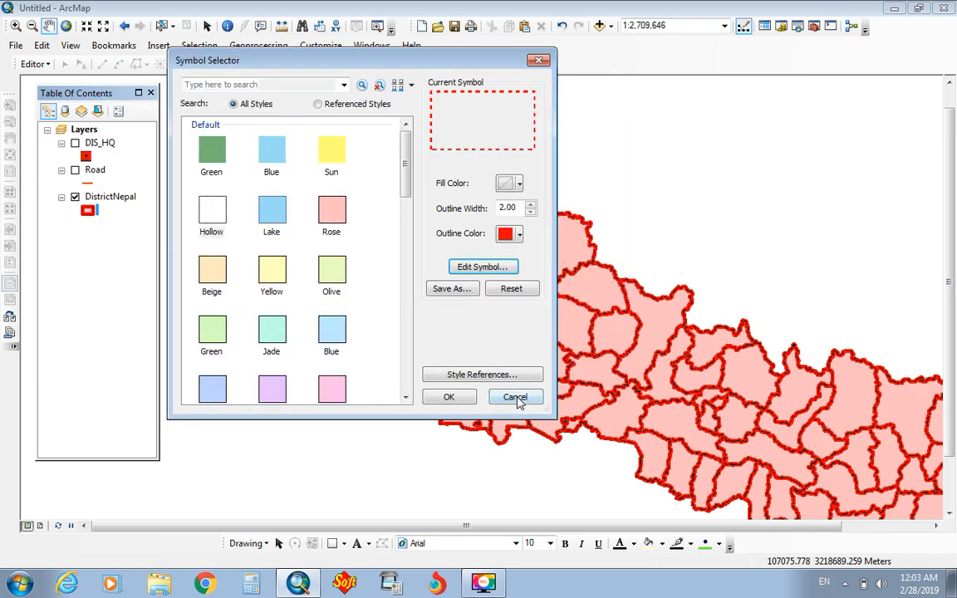
click(447, 398)
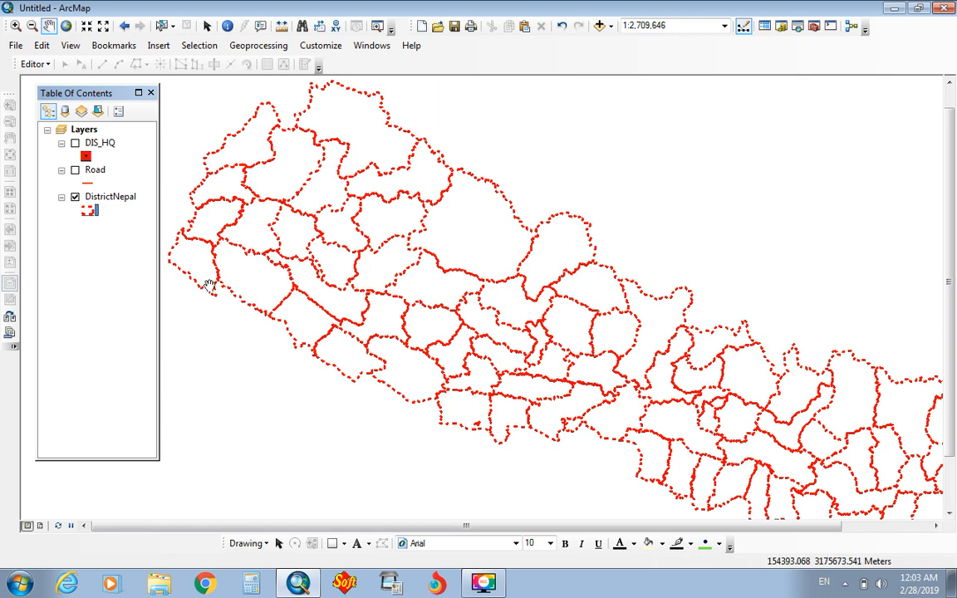
Turn the DIS_HQ and Road layers back on and symbolize DistrictNepal with the Hollow style given a light pink fill color.
click(76, 143)
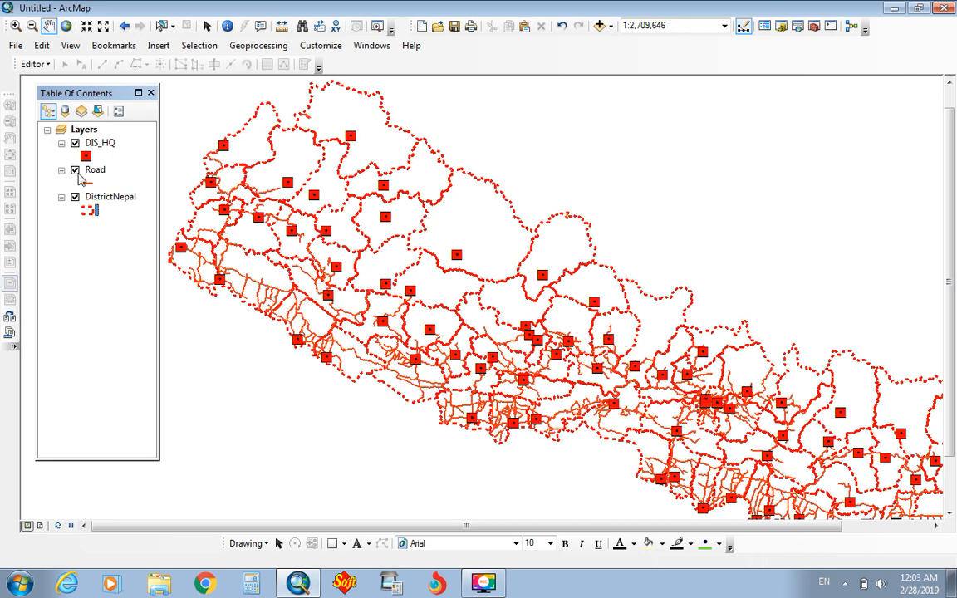
click(90, 212)
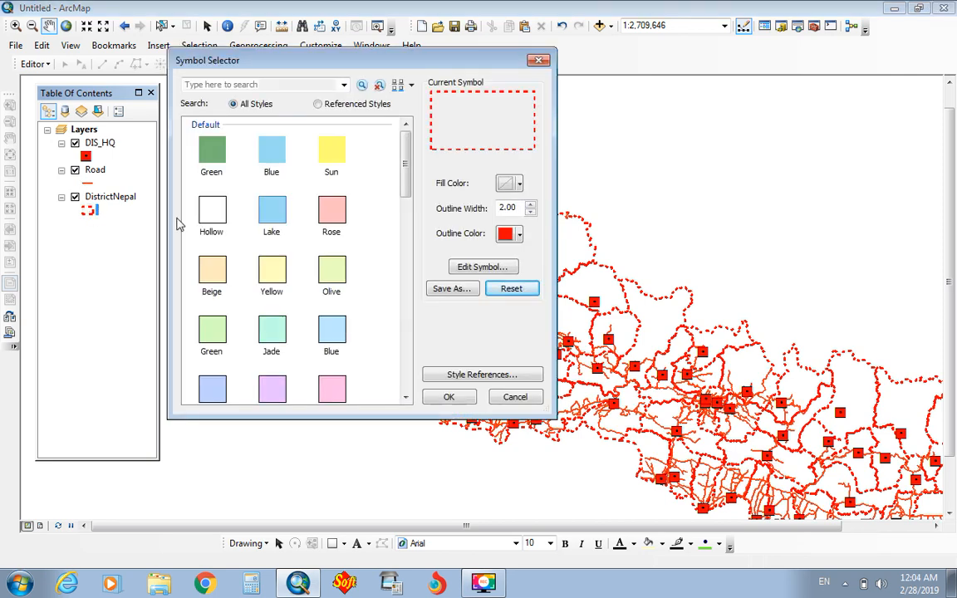
click(218, 223)
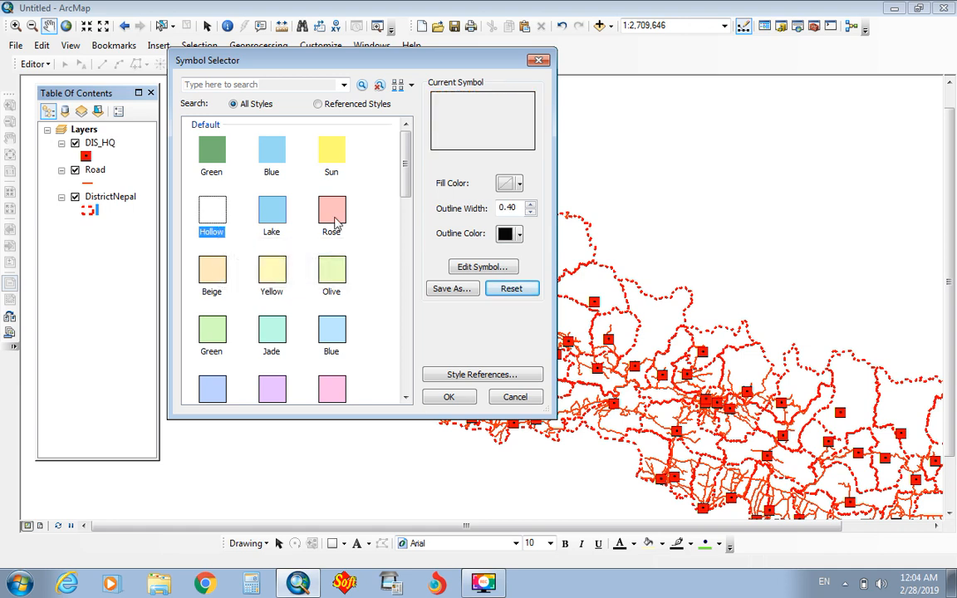
click(520, 185)
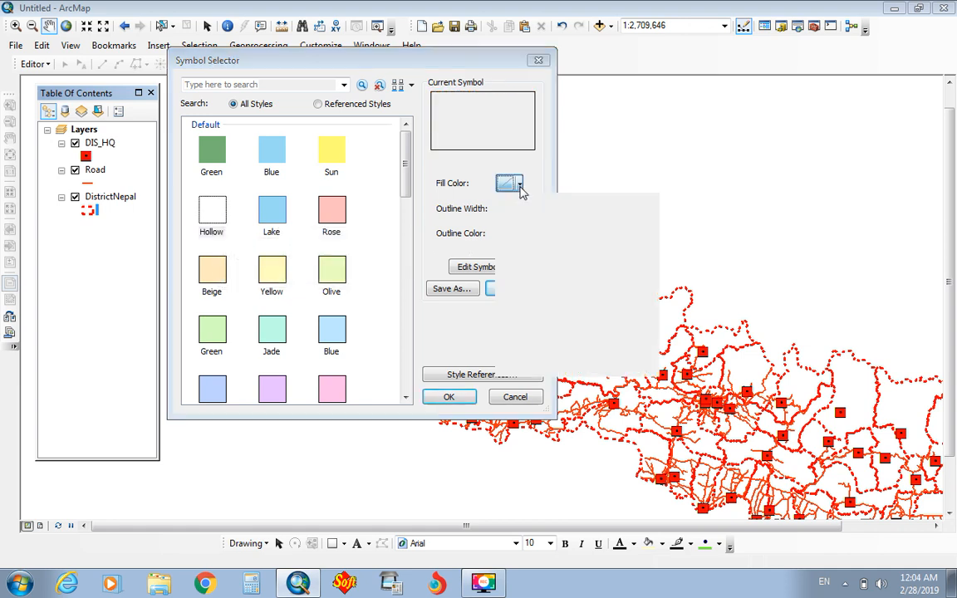
click(519, 223)
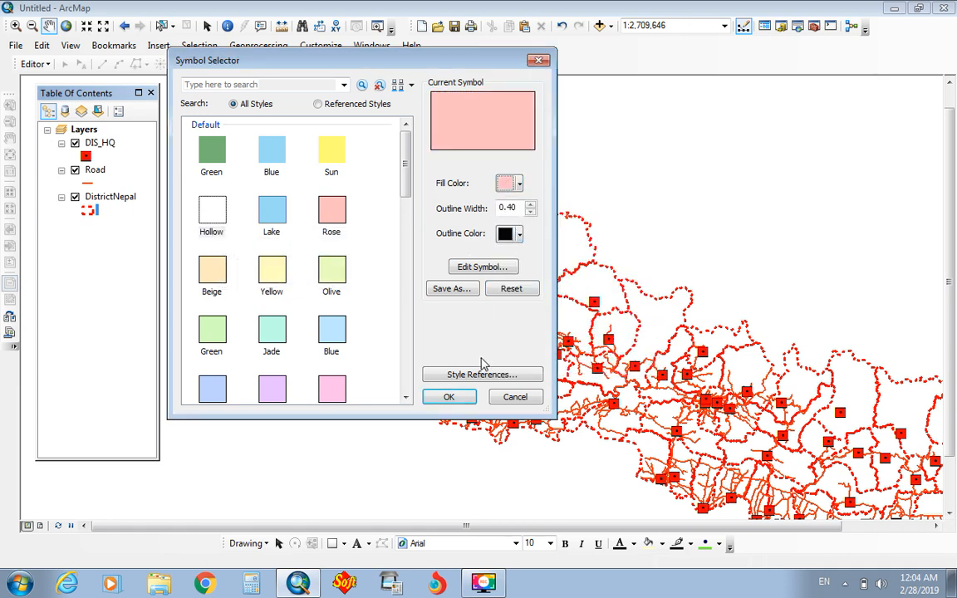
click(453, 398)
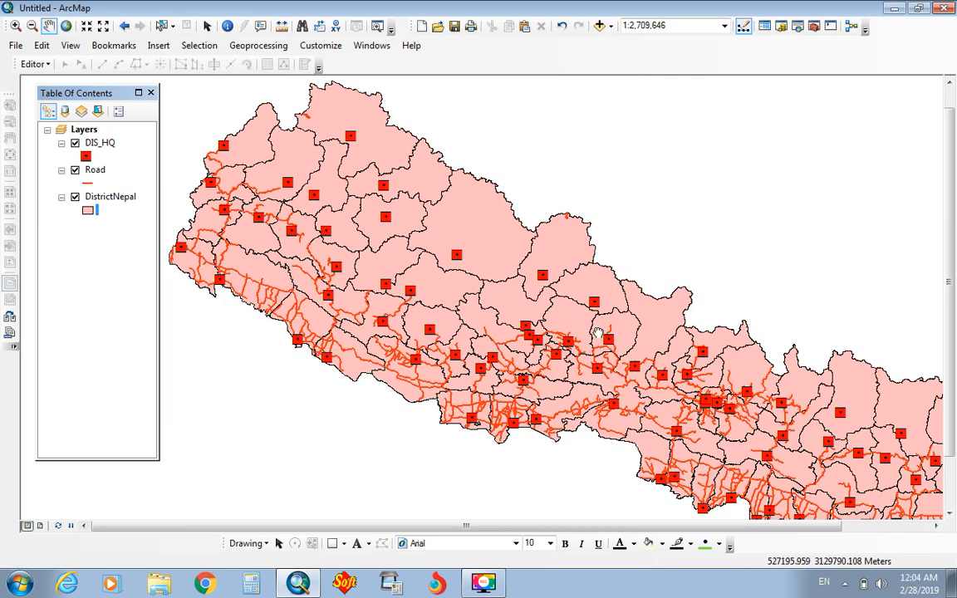
drag(598, 334, 464, 276)
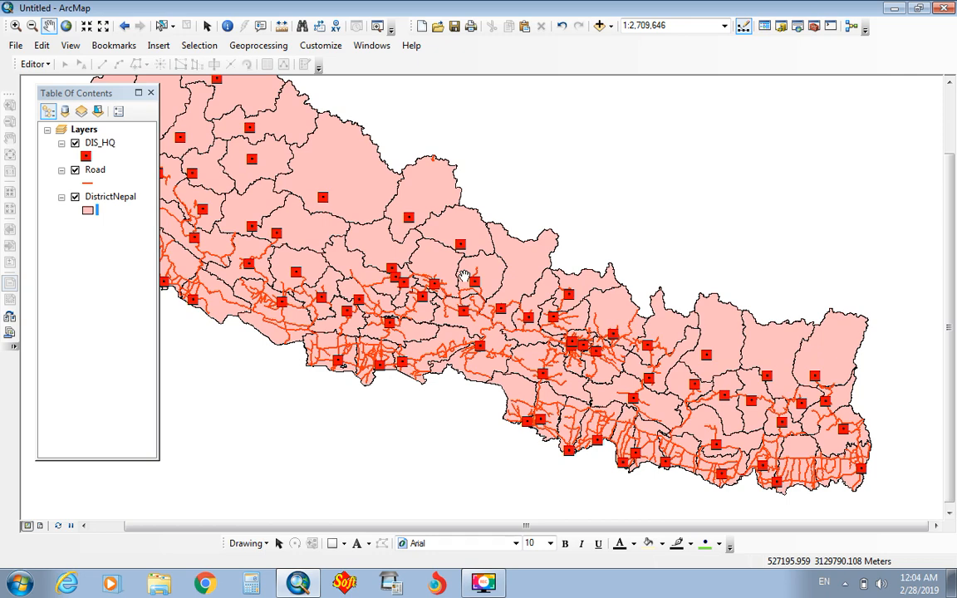
drag(450, 268, 551, 293)
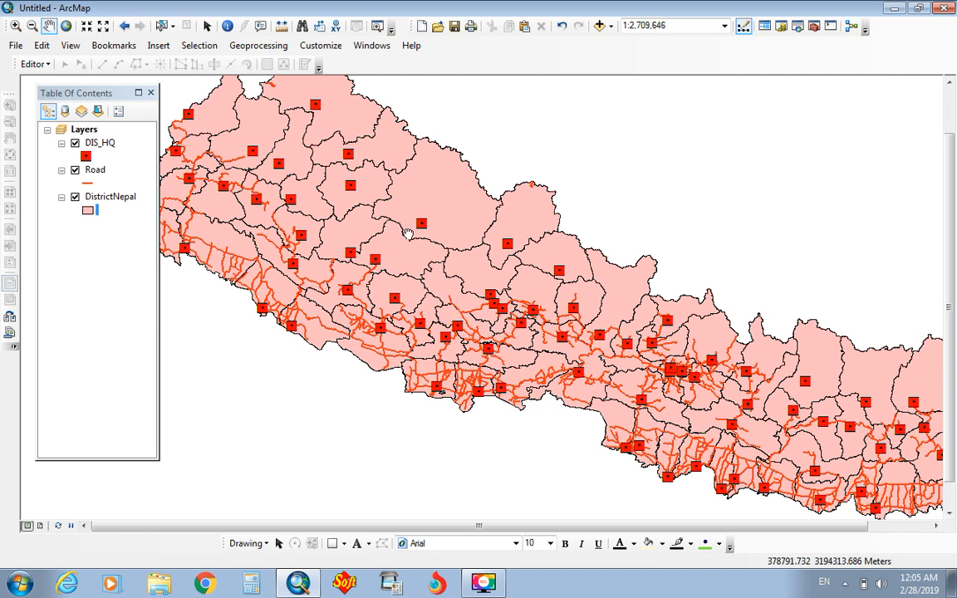
drag(408, 233, 359, 234)
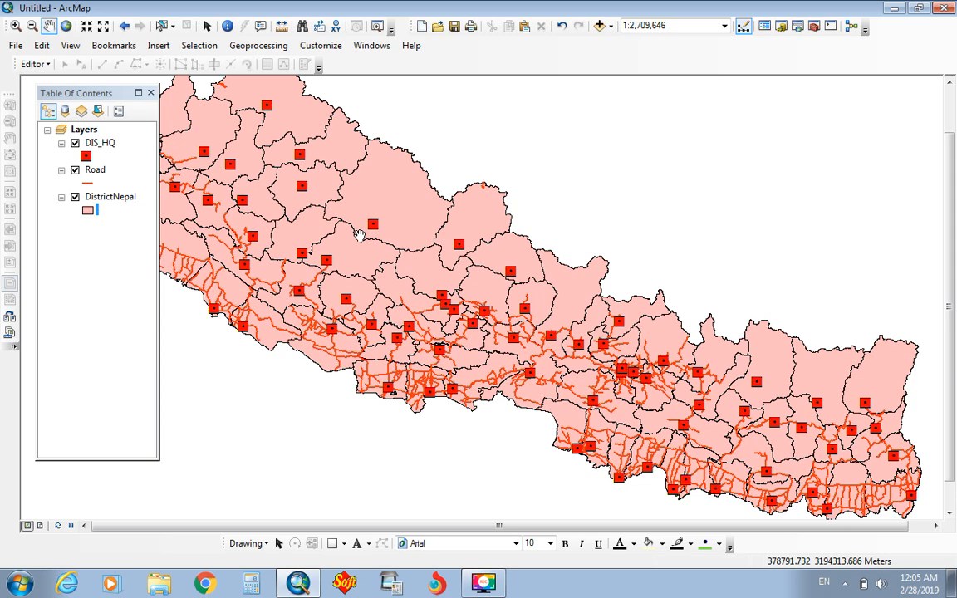
click(109, 200)
right_click(110, 205)
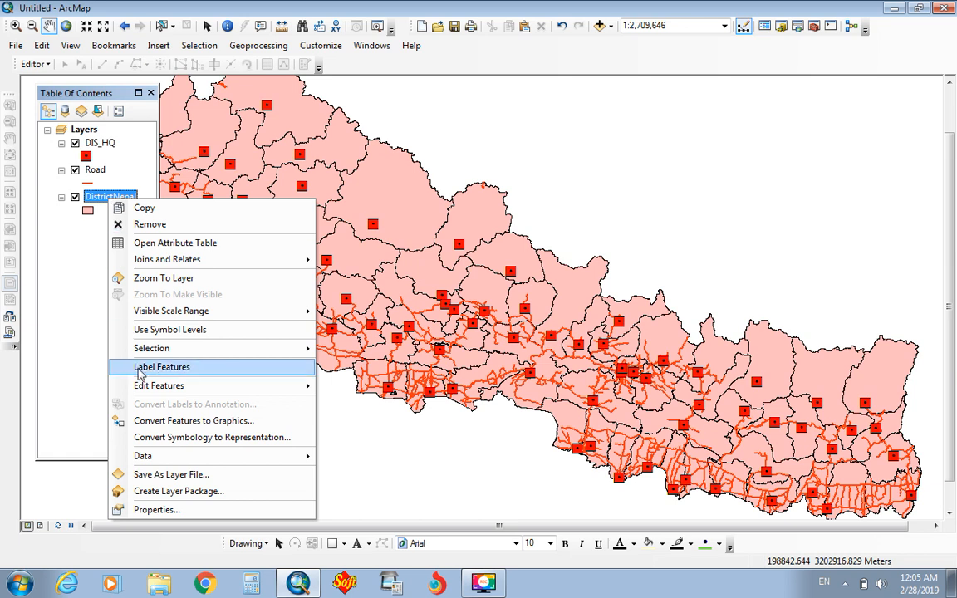
click(154, 510)
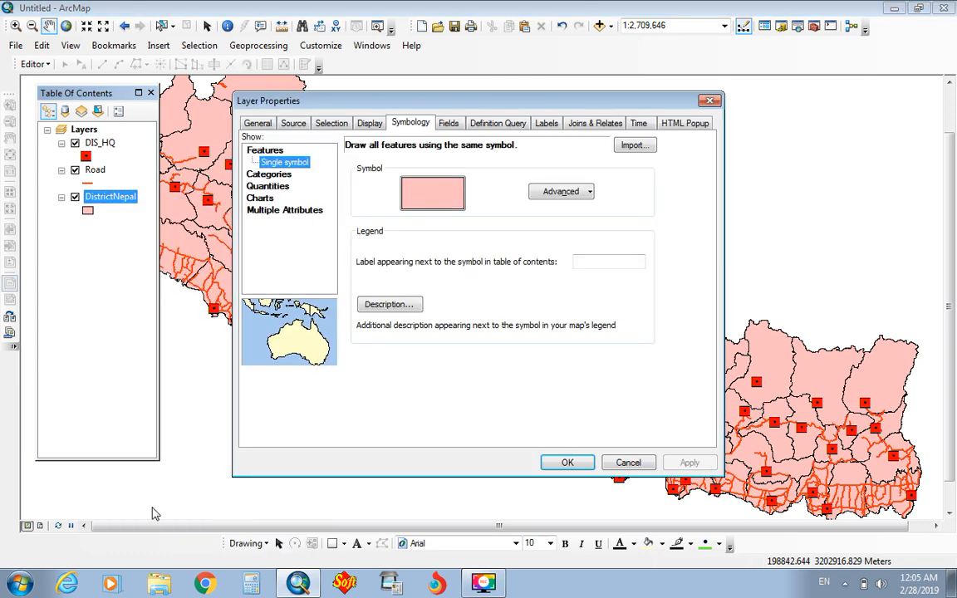
click(273, 176)
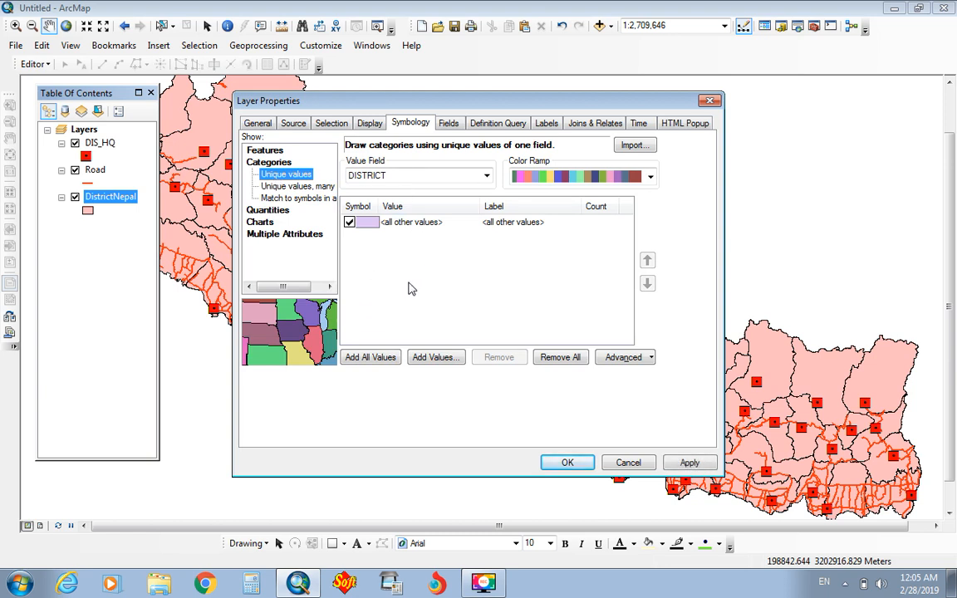
click(376, 355)
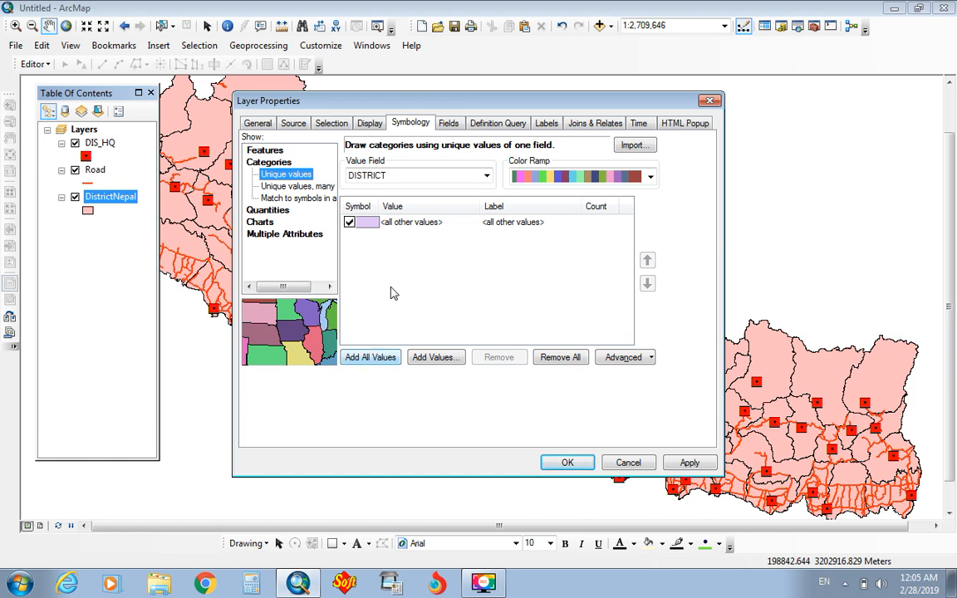
click(485, 175)
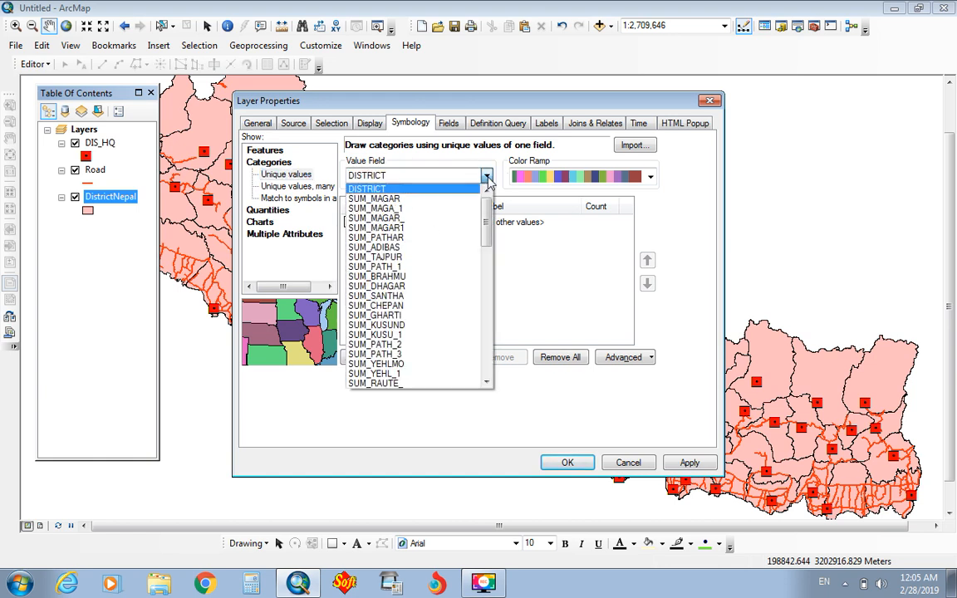
click(448, 188)
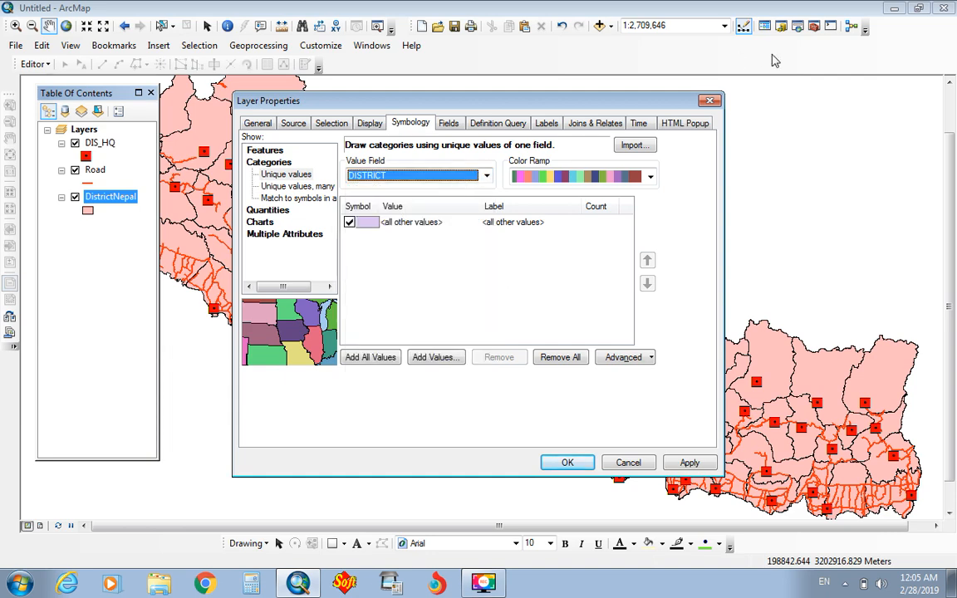
click(710, 102)
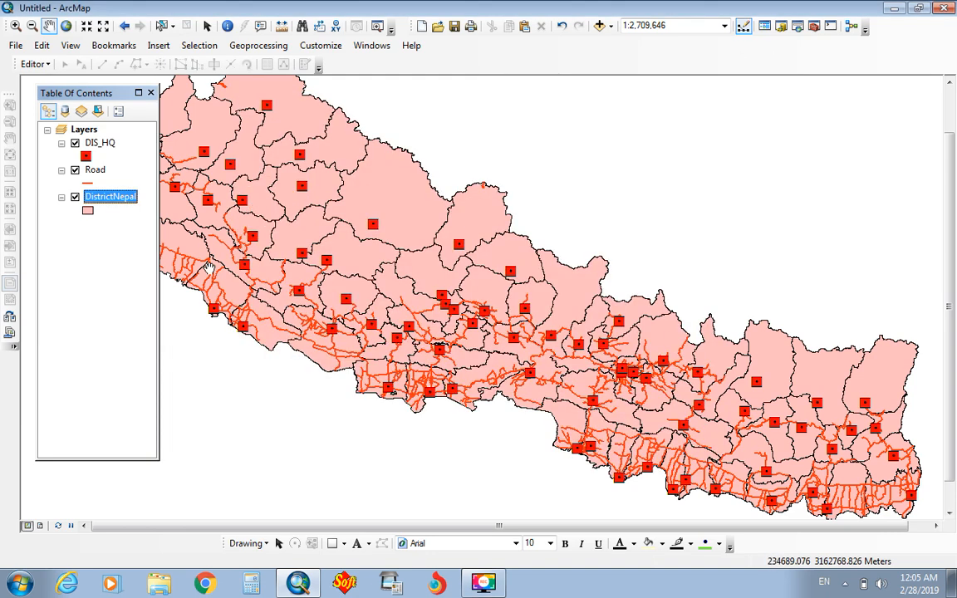
Examine the FID, Shape, DISTRICT and first SUM_MAGAR columns in the DistrictNepal attribute table, and close the table.
right_click(122, 204)
click(131, 242)
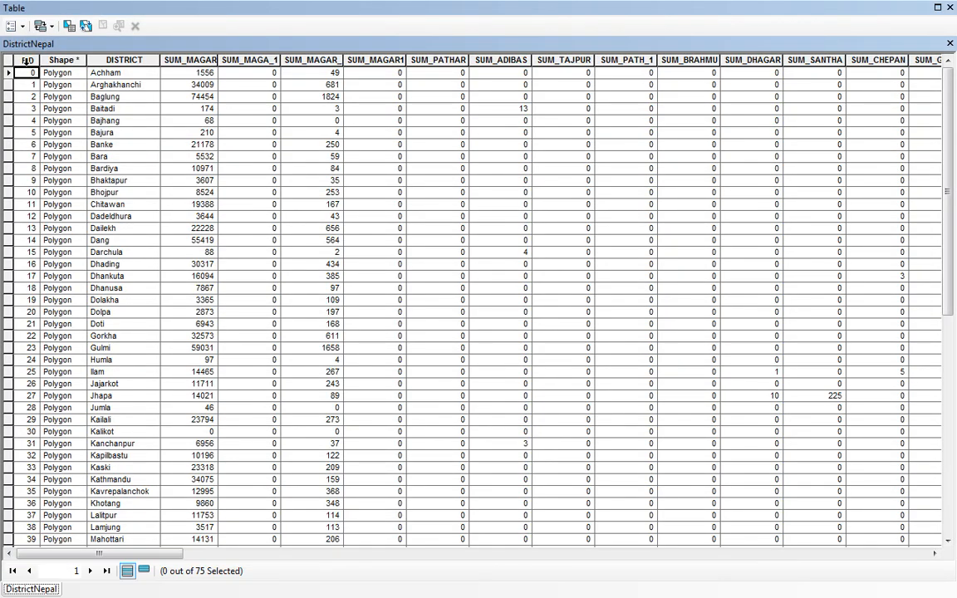
click(25, 60)
click(47, 59)
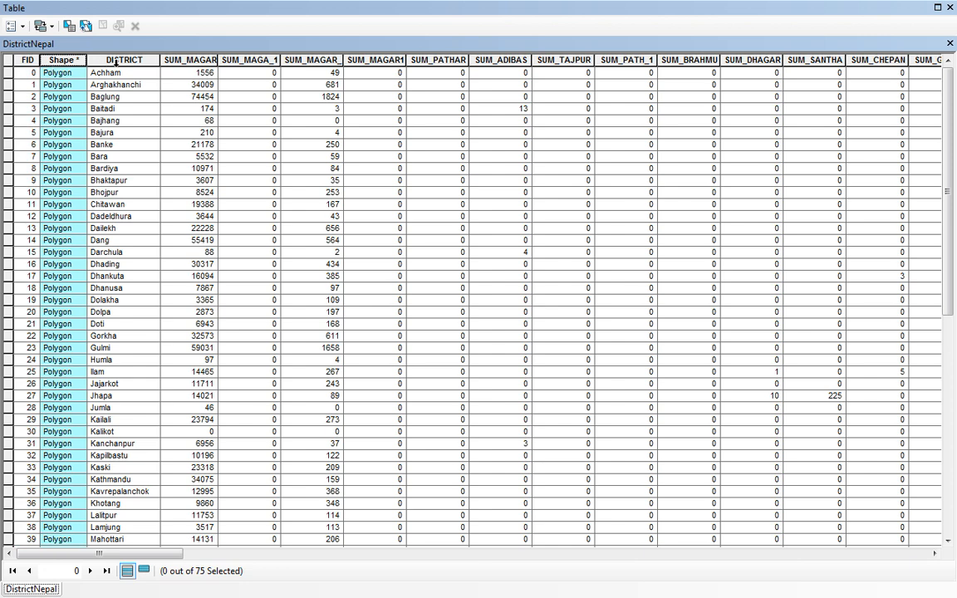
click(116, 61)
click(193, 62)
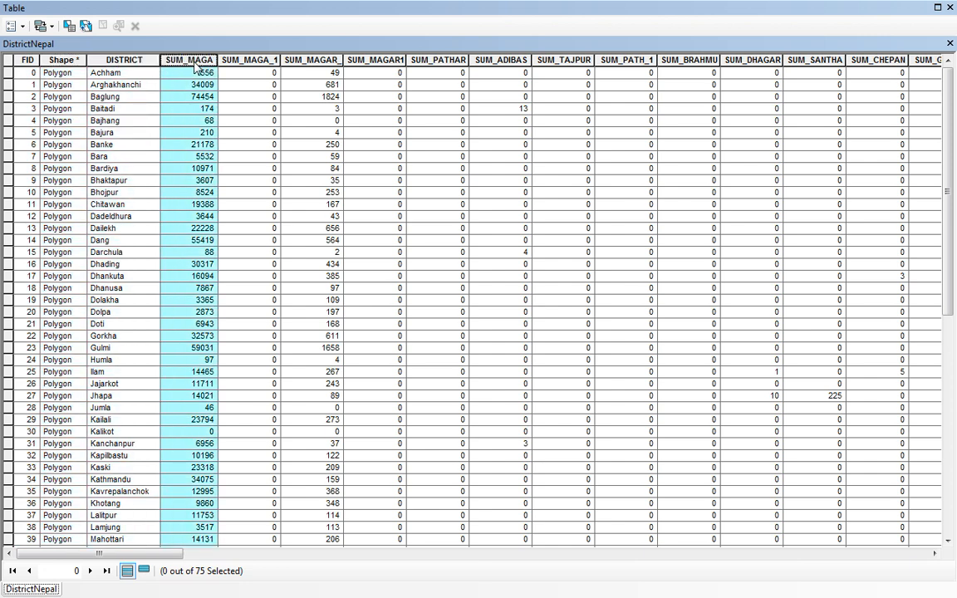
click(133, 62)
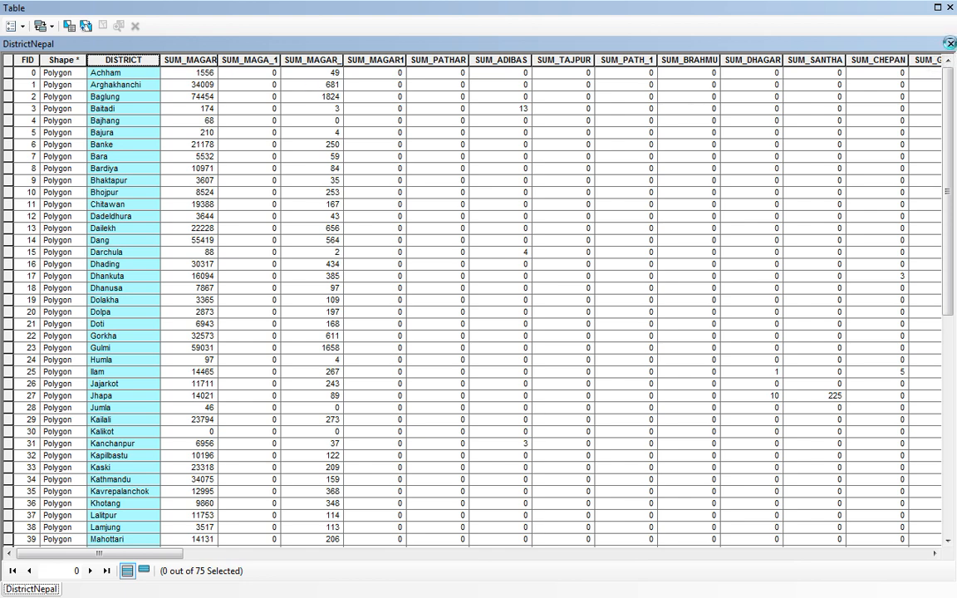
click(949, 43)
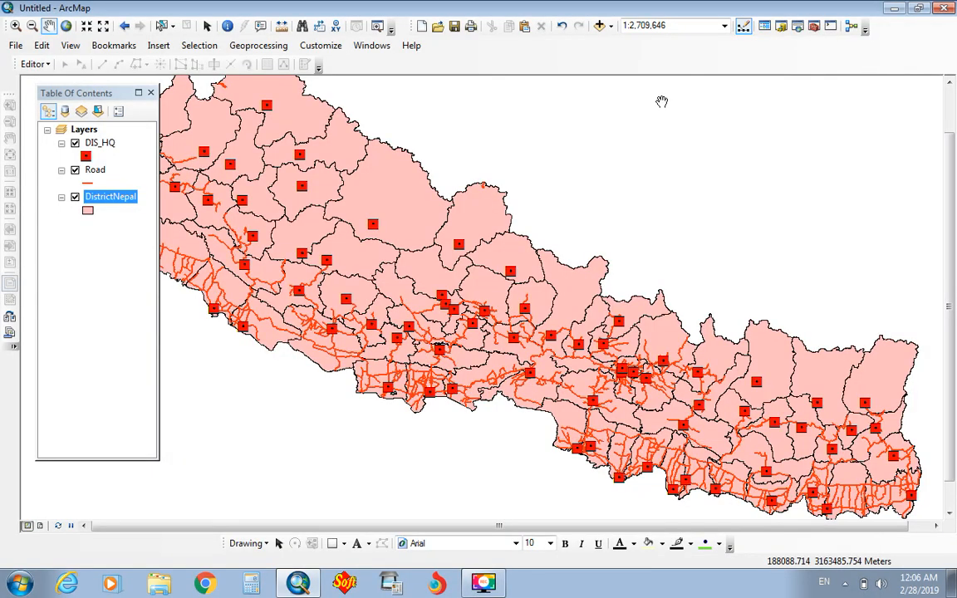
Symbolize DistrictNepal by unique values of the DISTRICT field, adding all values and applying the symbology to the layer.
right_click(127, 197)
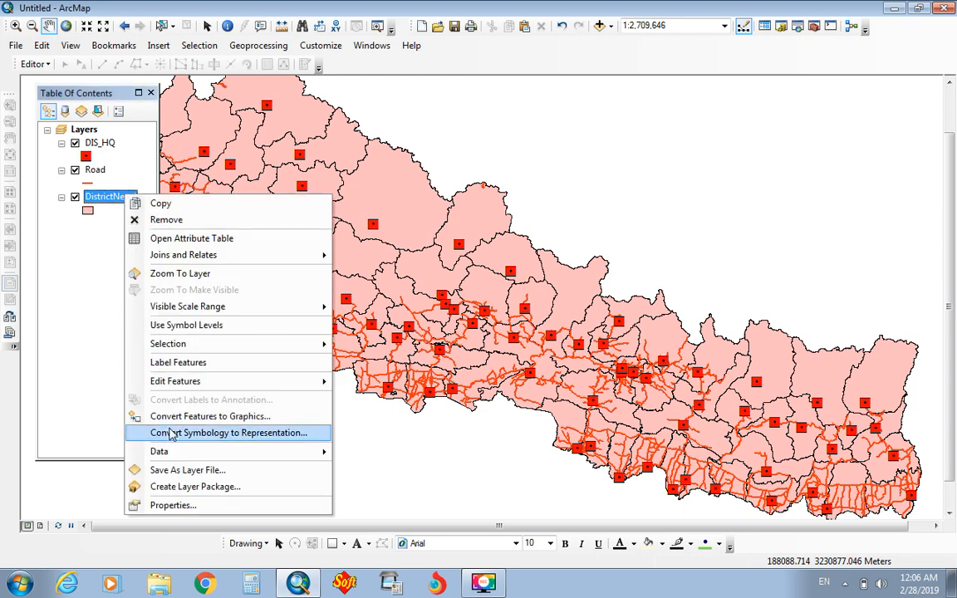
click(171, 505)
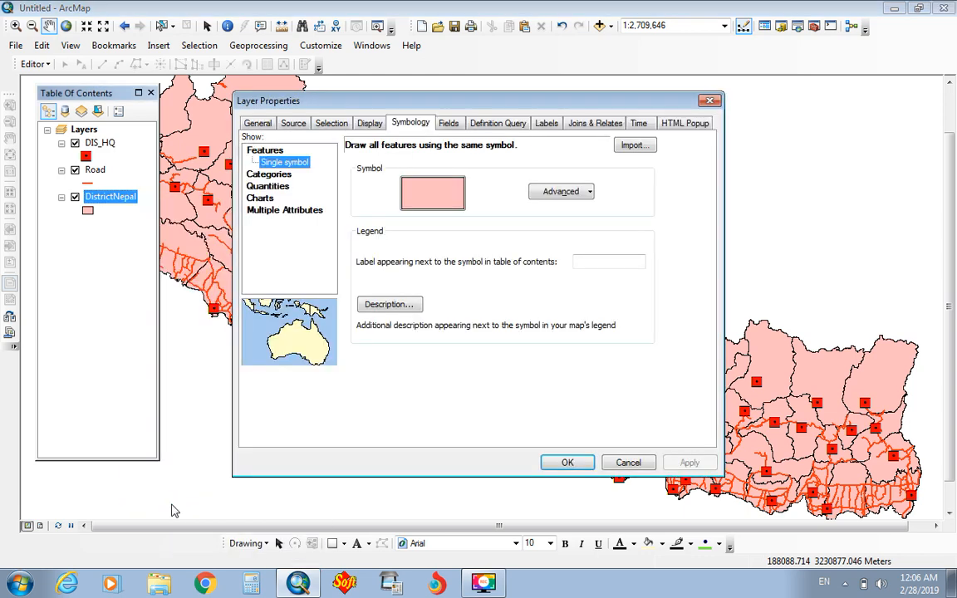
click(274, 175)
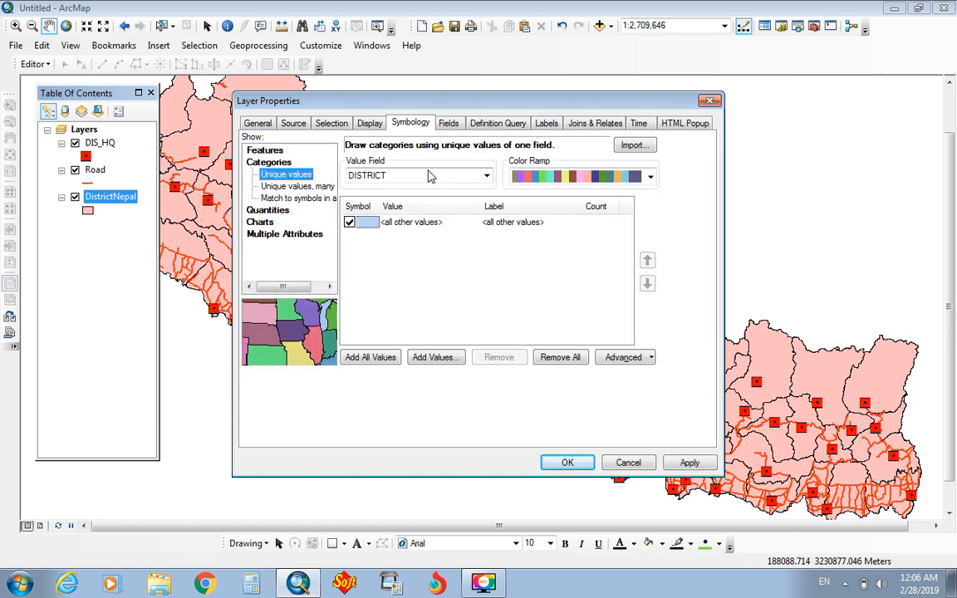
click(372, 358)
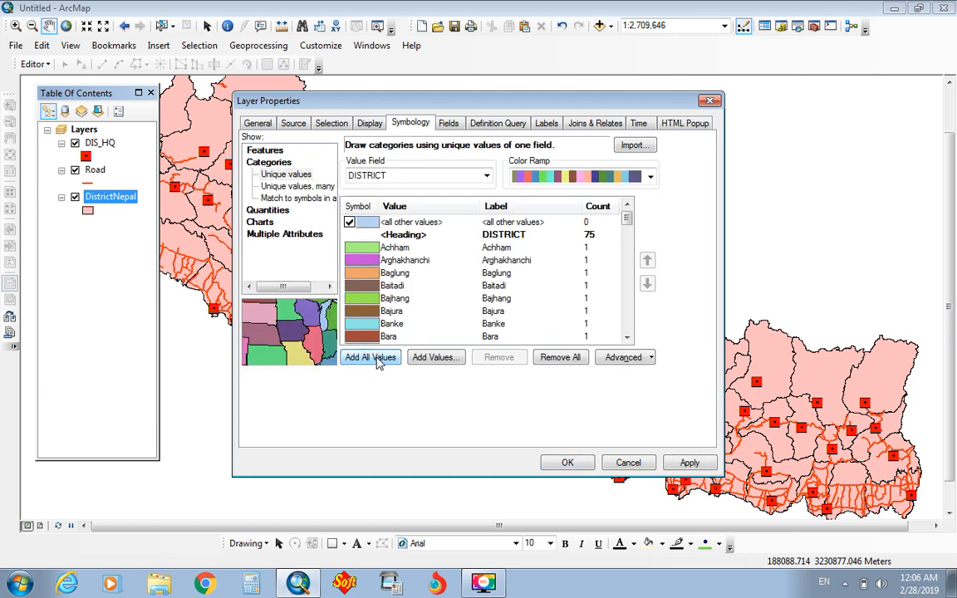
click(690, 463)
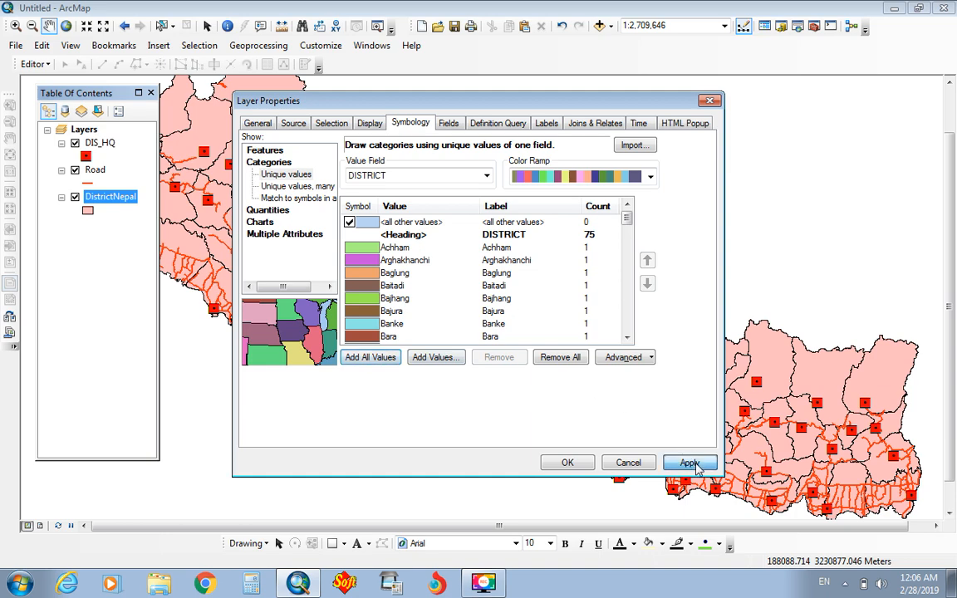
click(567, 462)
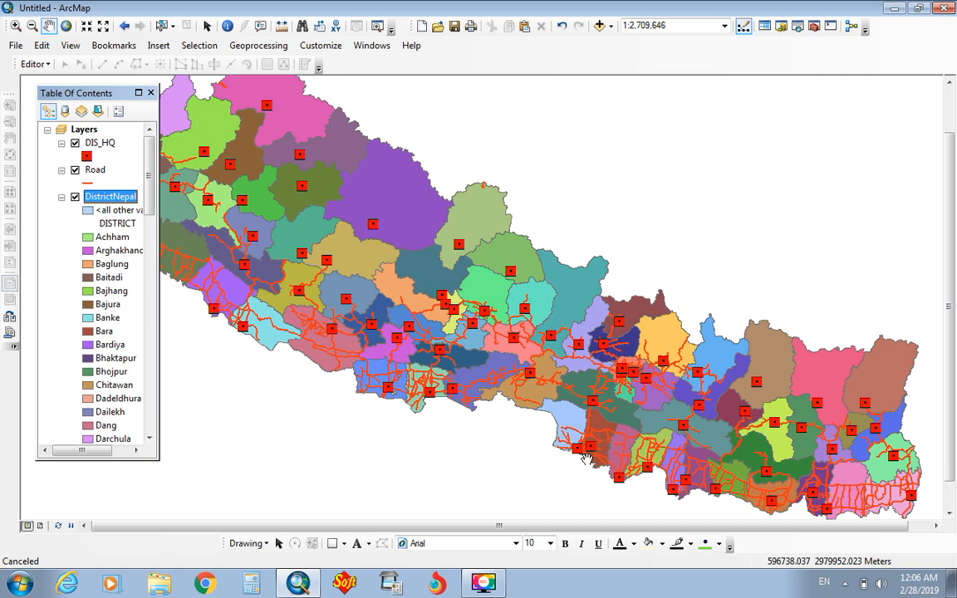
Examine the LINK_NAME and CLASS columns in the Road attribute table for the different road classes, and close the table.
click(98, 171)
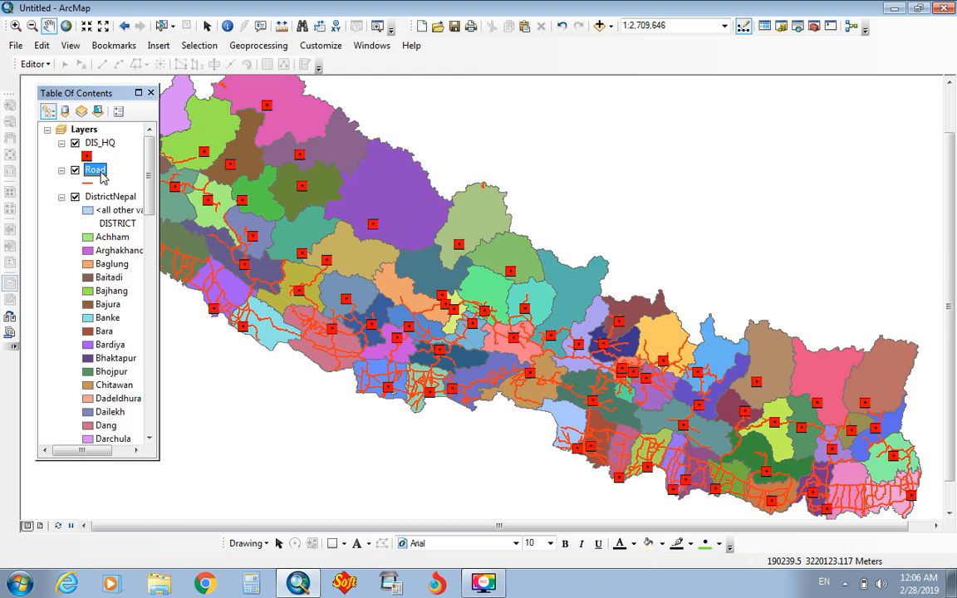
right_click(102, 177)
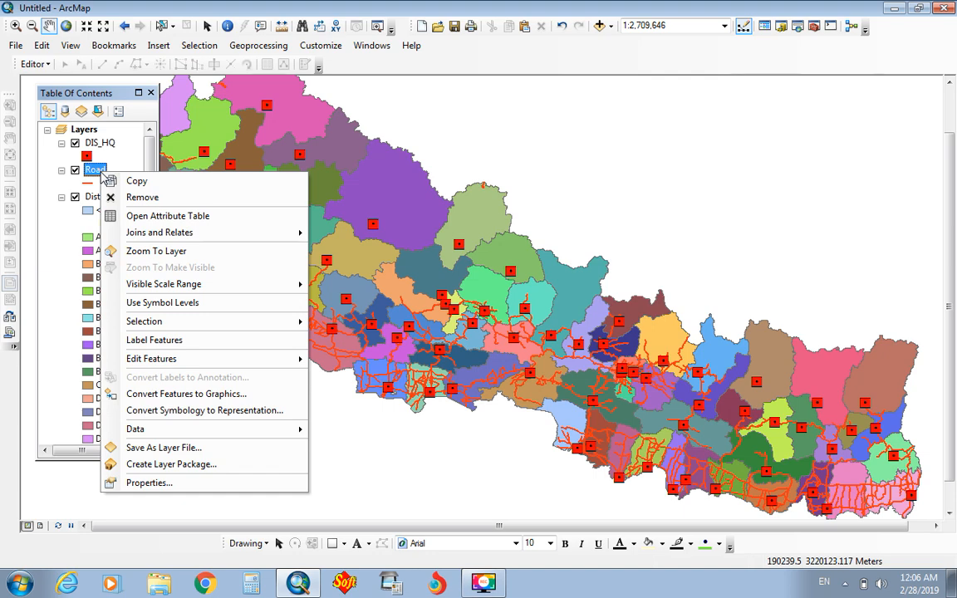
click(115, 217)
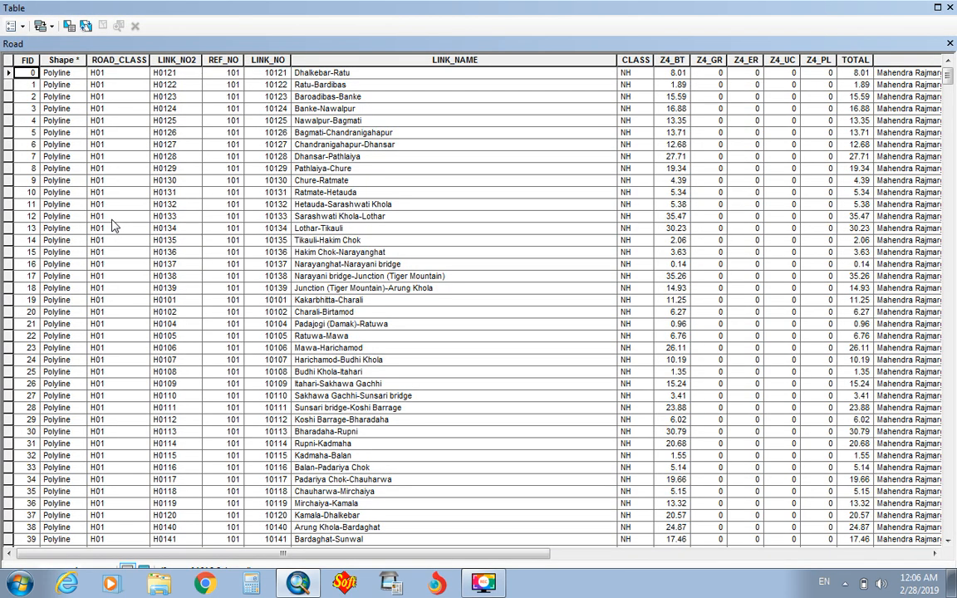
click(395, 61)
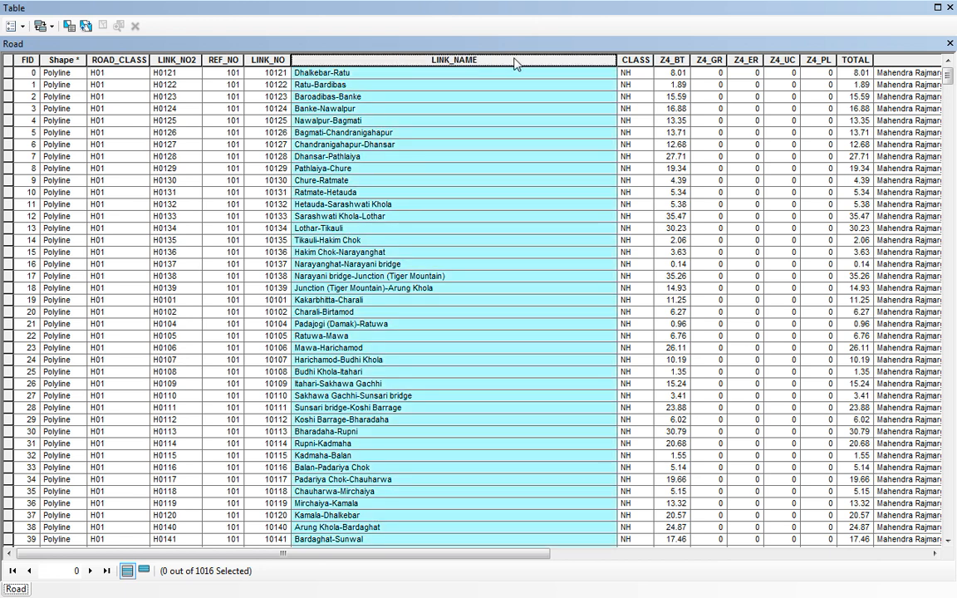
click(624, 58)
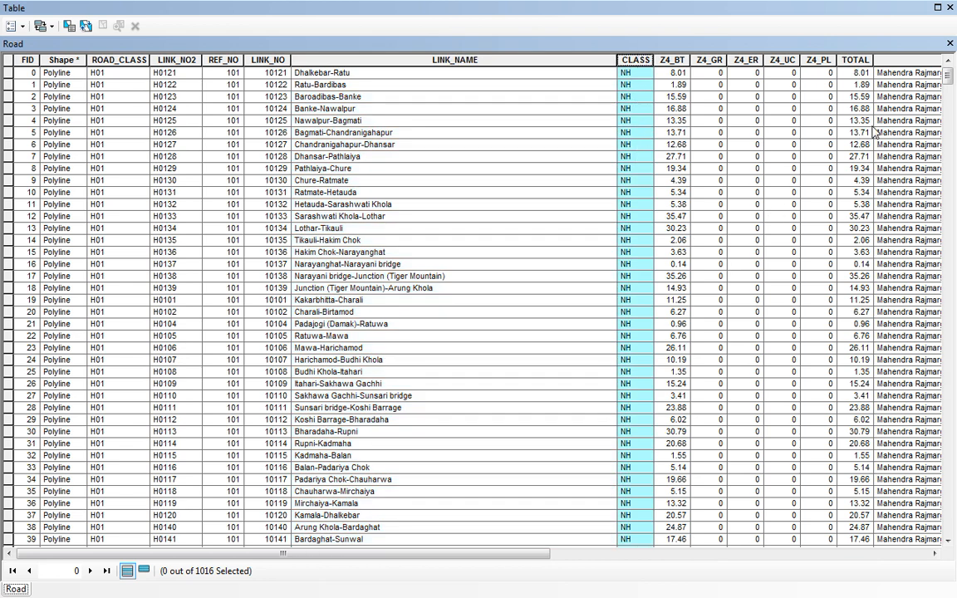
drag(947, 77, 938, 163)
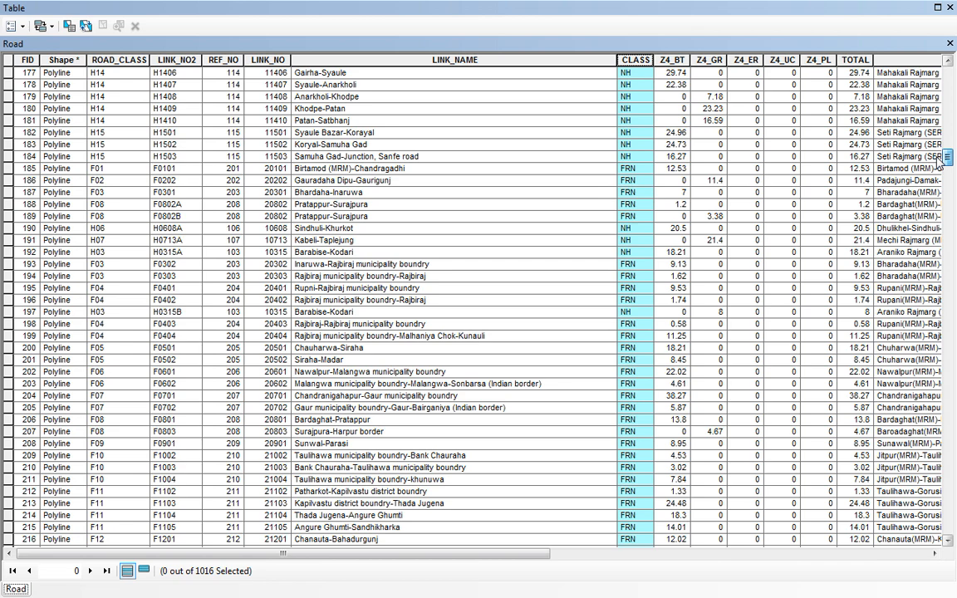
drag(938, 163, 928, 242)
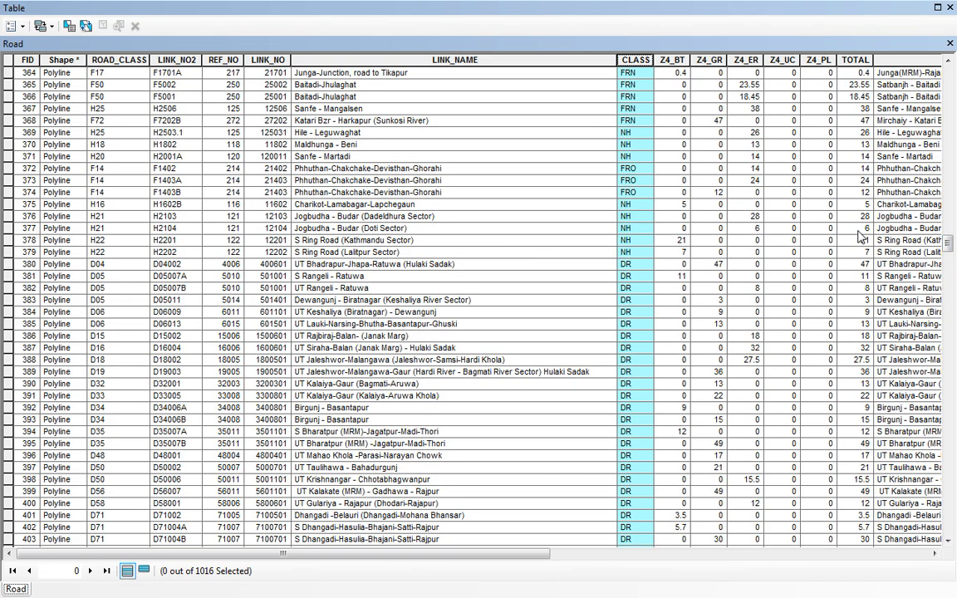
click(647, 124)
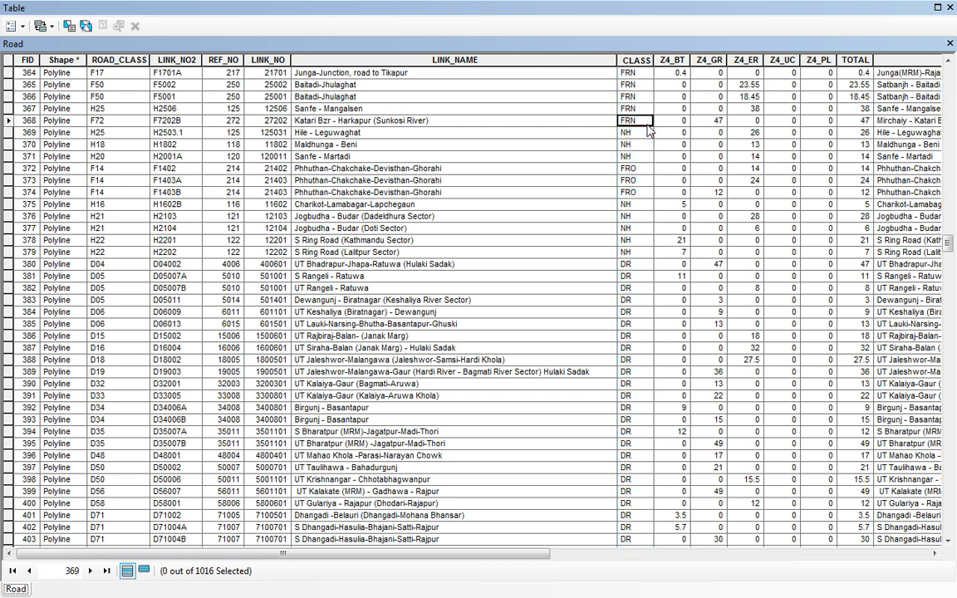
click(951, 45)
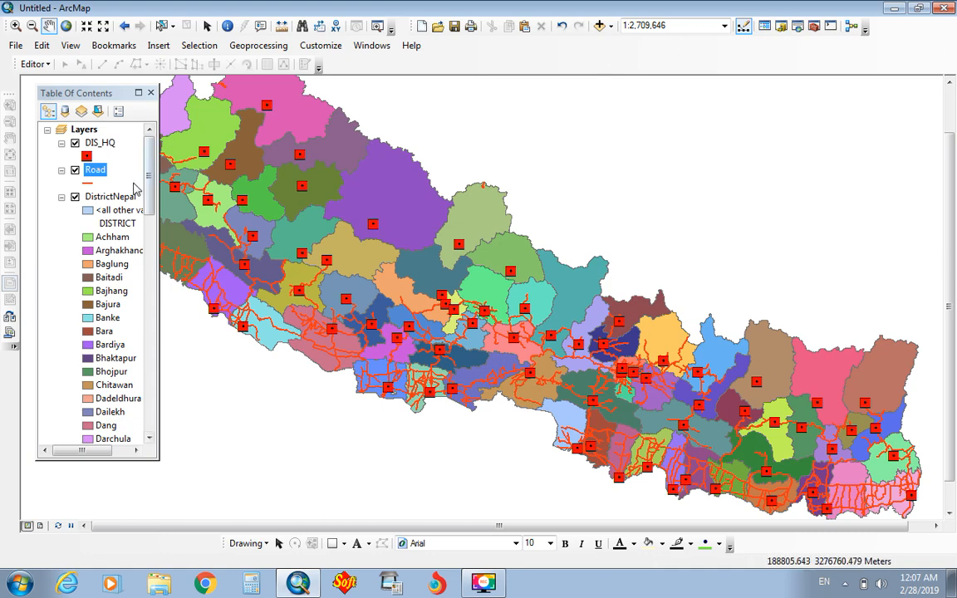
Try symbolizing the Road layer by unique values of the ROAD_CLASS field, adding all values.
right_click(104, 173)
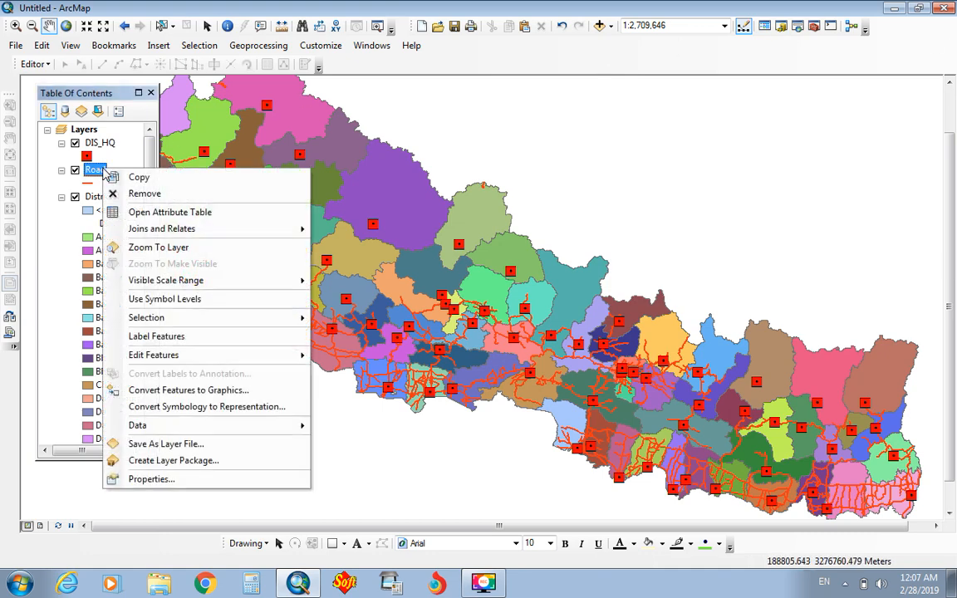
click(139, 479)
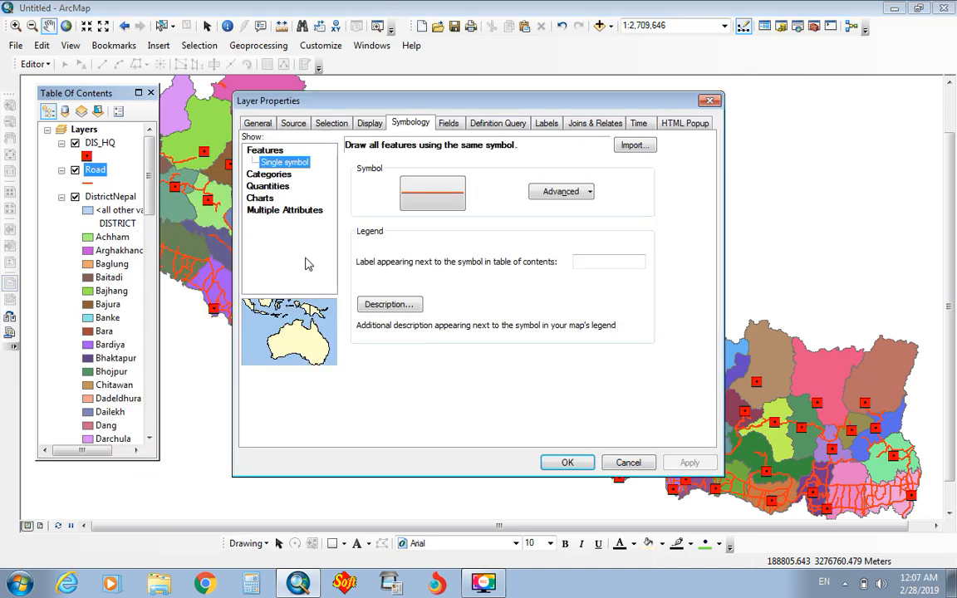
click(288, 177)
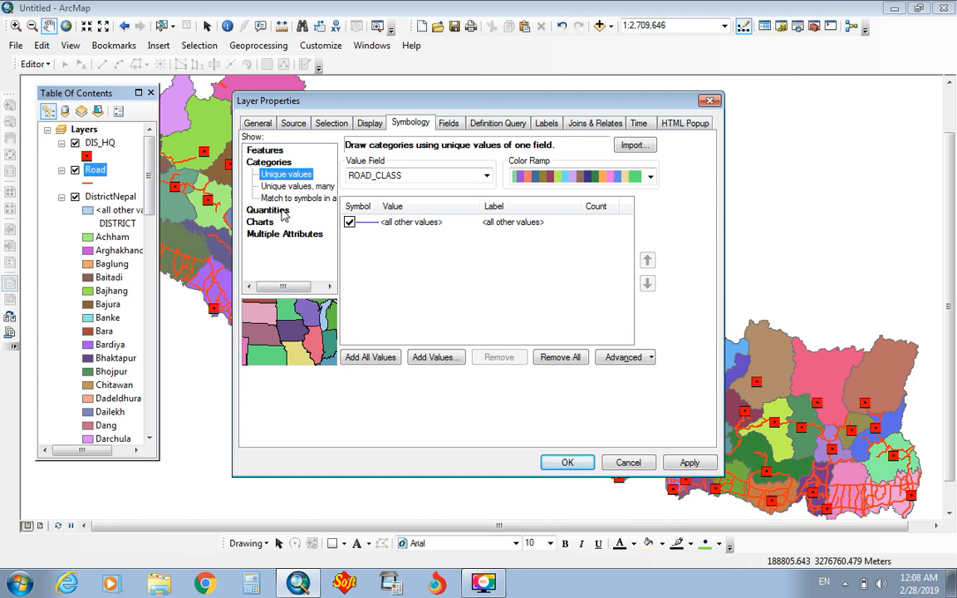
click(487, 176)
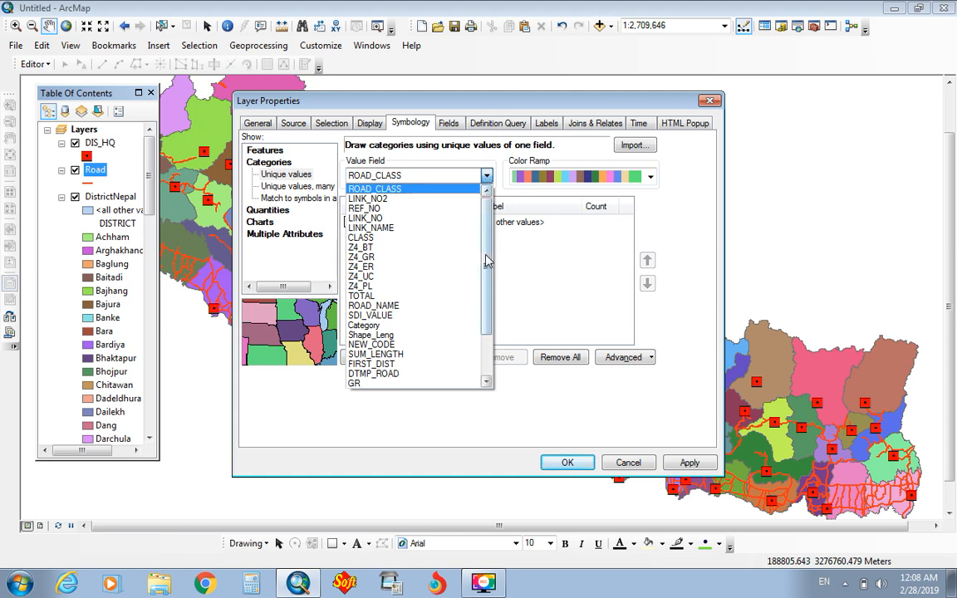
click(487, 380)
click(487, 380)
click(487, 380)
click(487, 381)
click(487, 380)
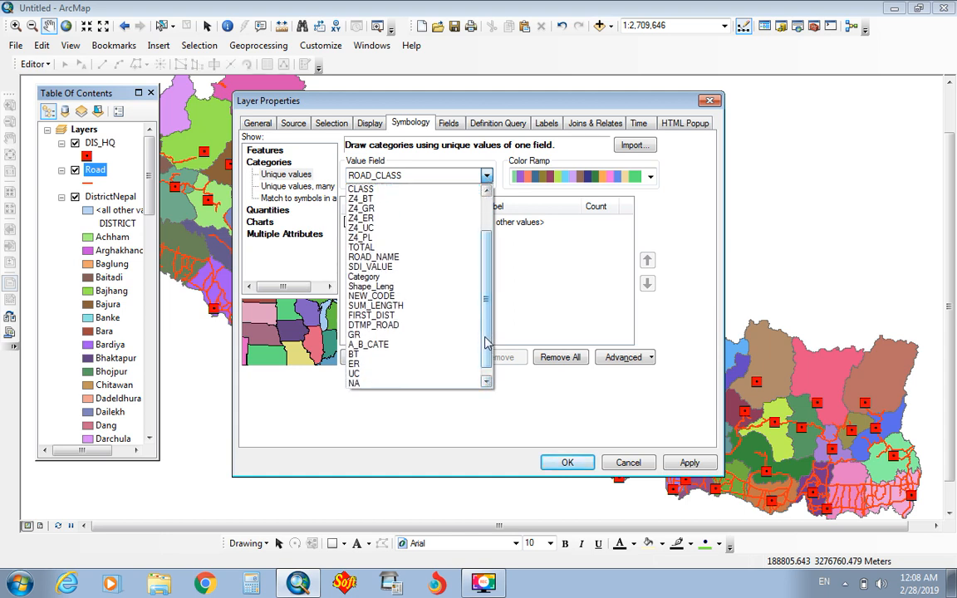
drag(487, 342, 490, 296)
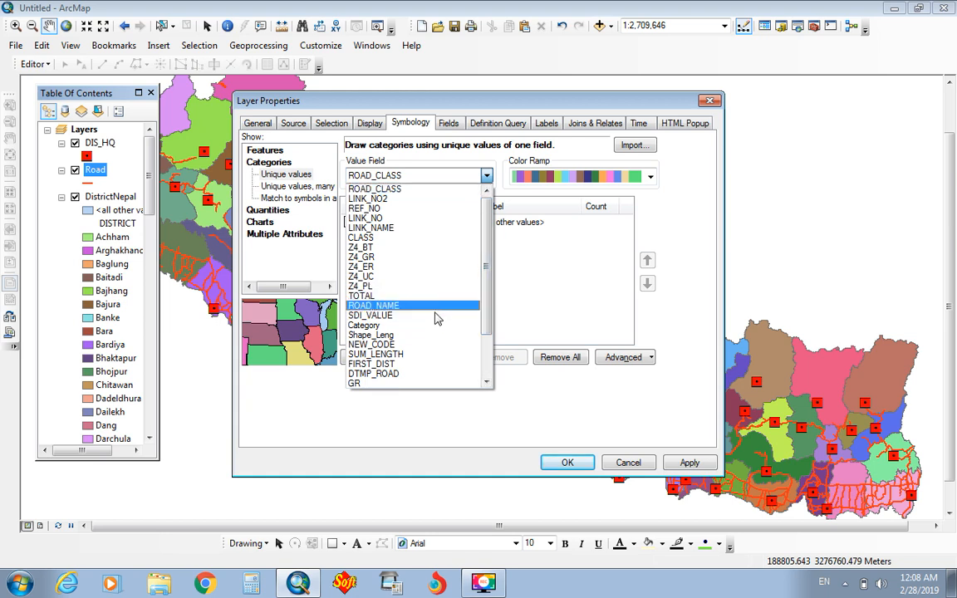
click(486, 381)
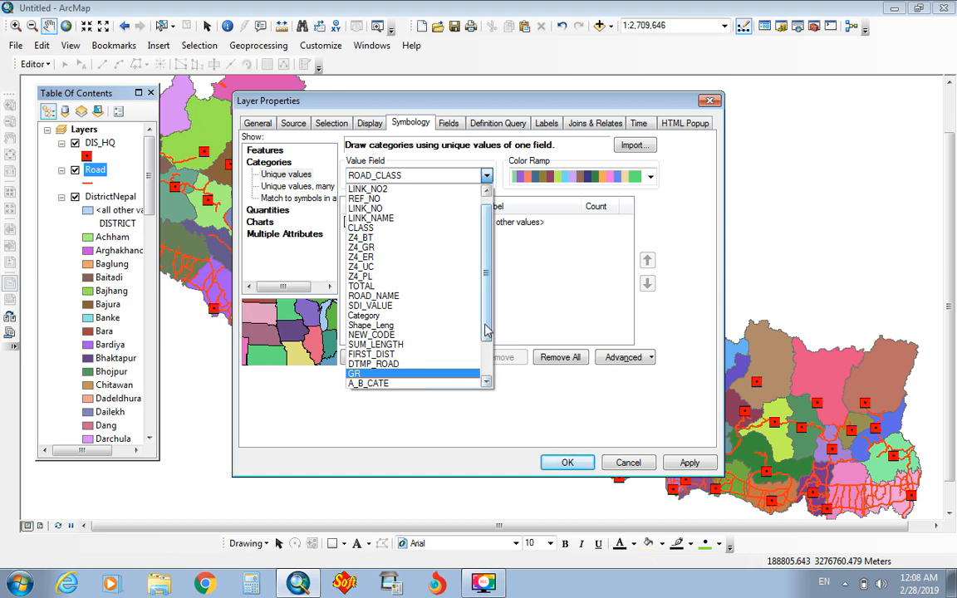
scroll(486, 331, up, 1)
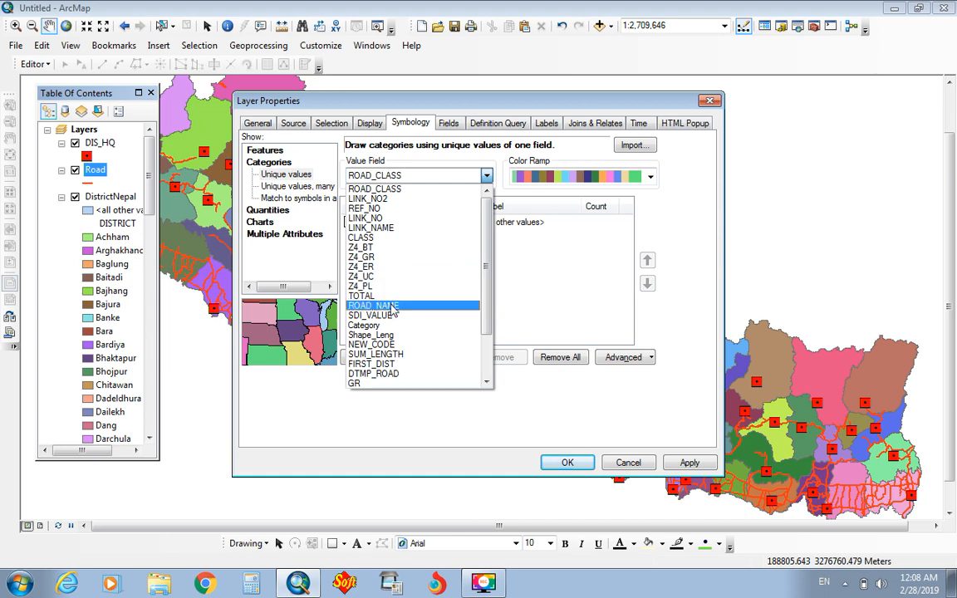
click(427, 197)
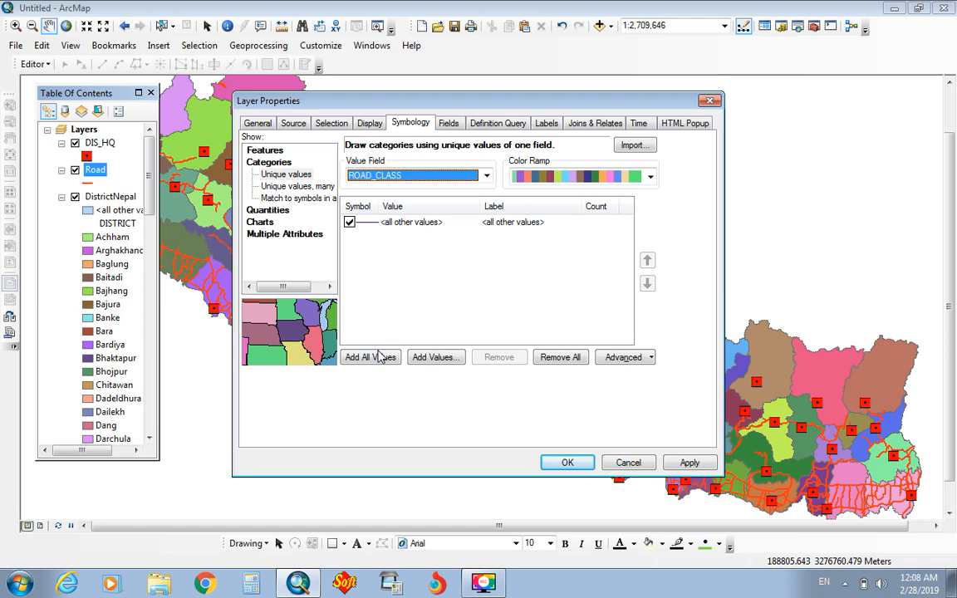
click(371, 357)
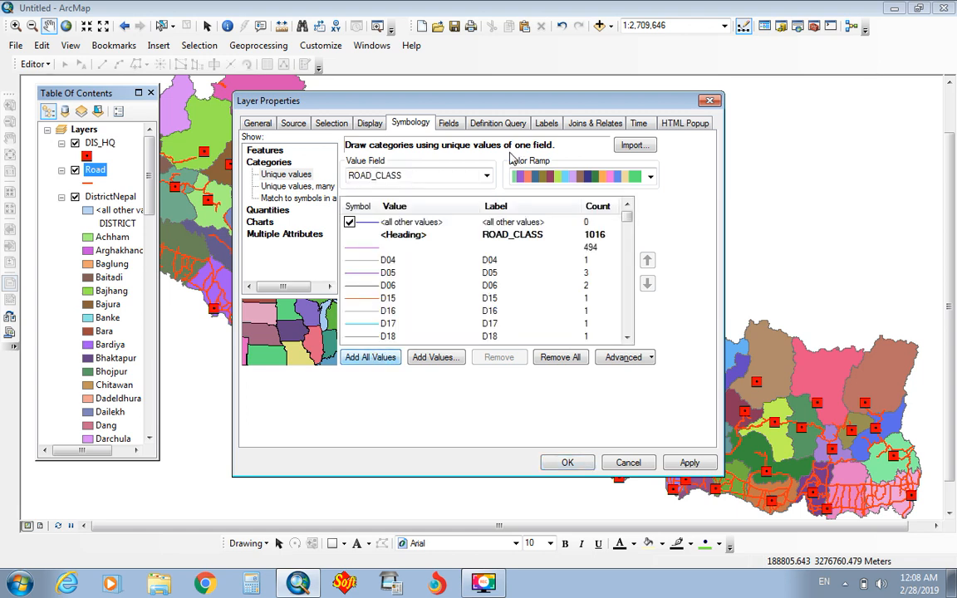
Try the Category field with all values added for the Road symbology, and close the layer properties without applying.
click(486, 177)
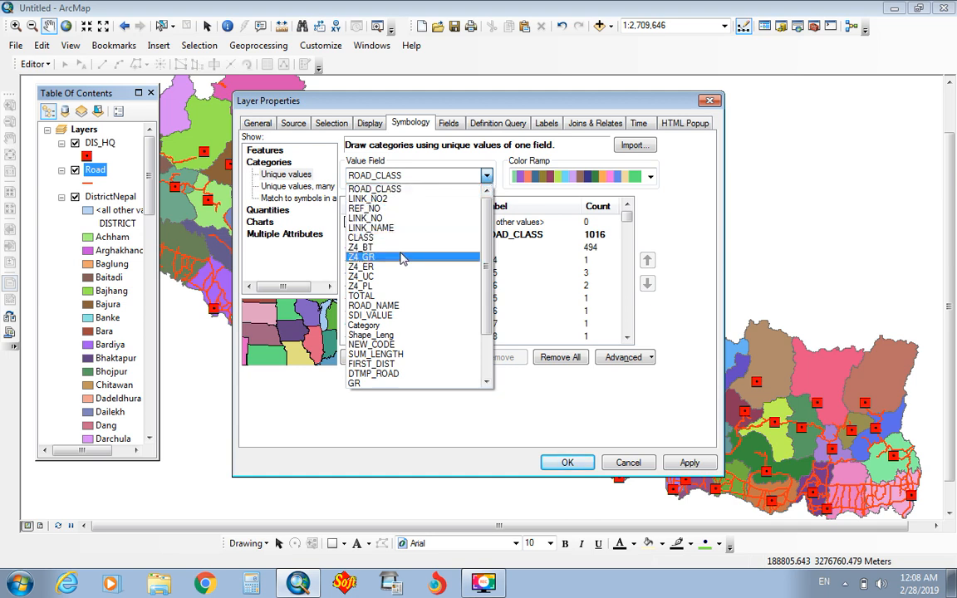
click(384, 327)
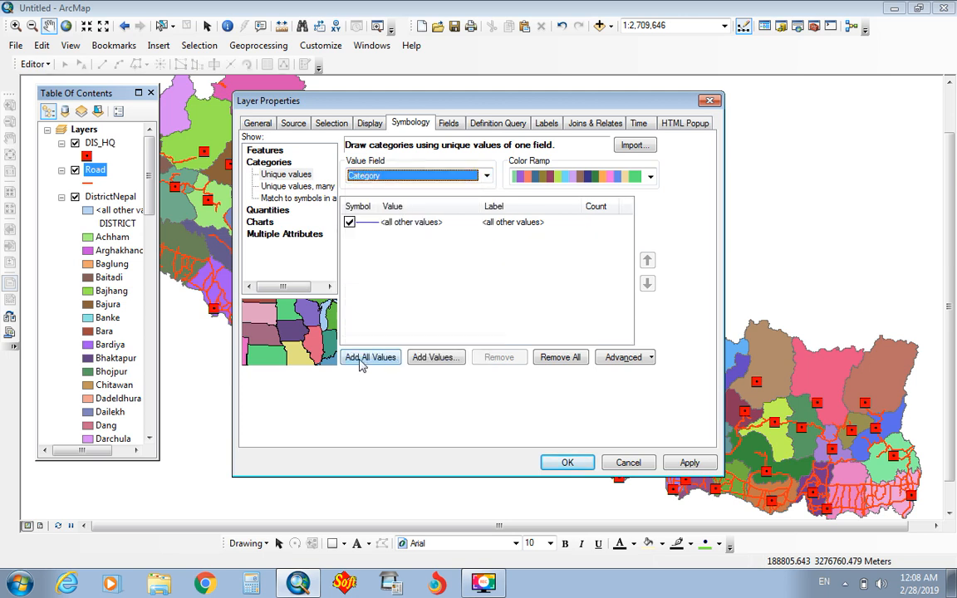
click(366, 359)
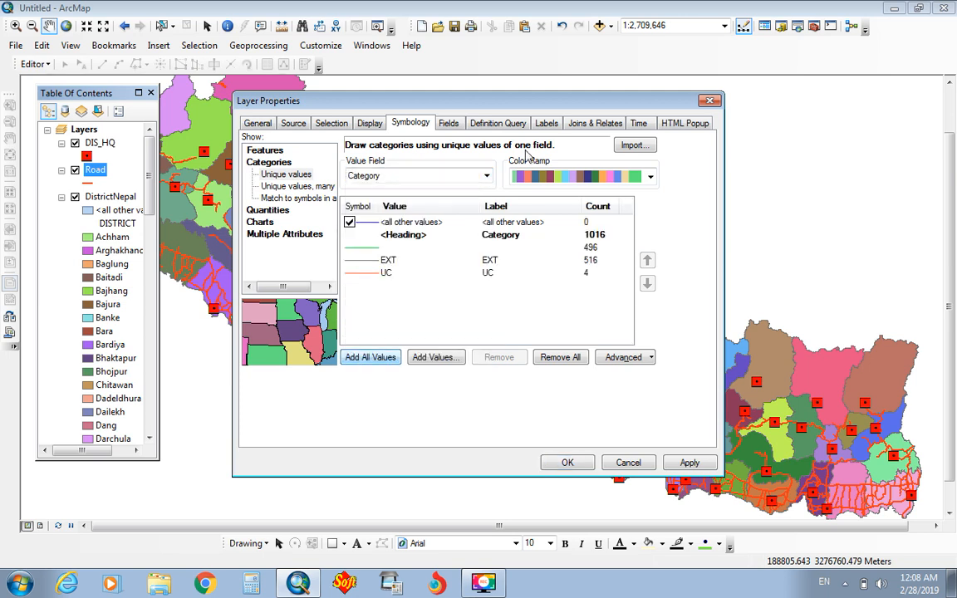
click(486, 176)
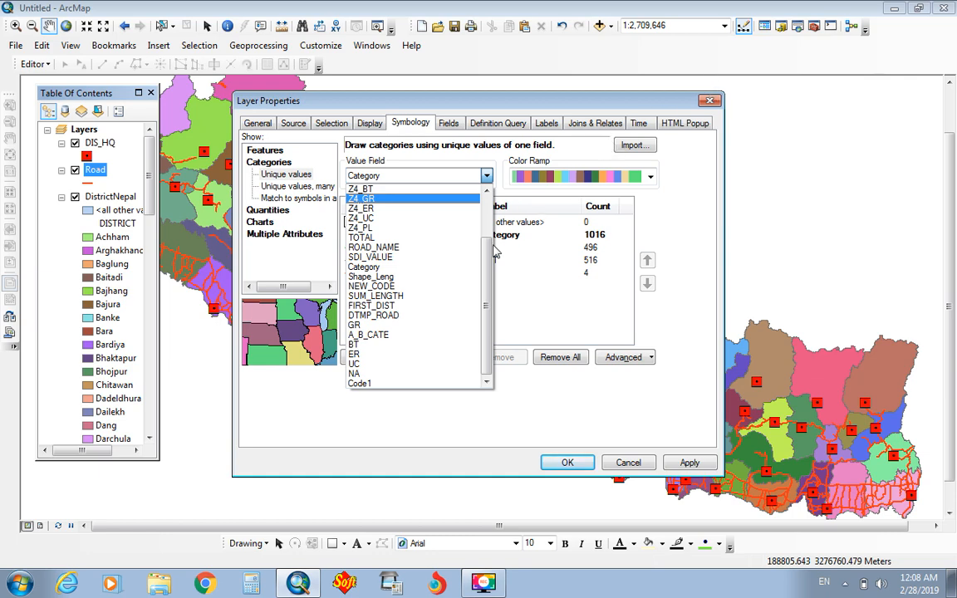
click(637, 95)
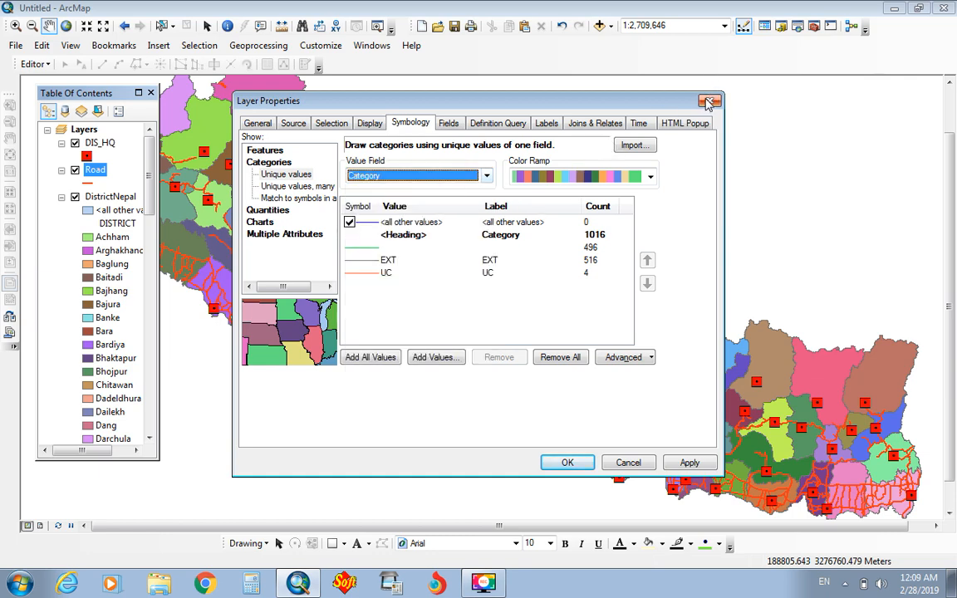
click(710, 100)
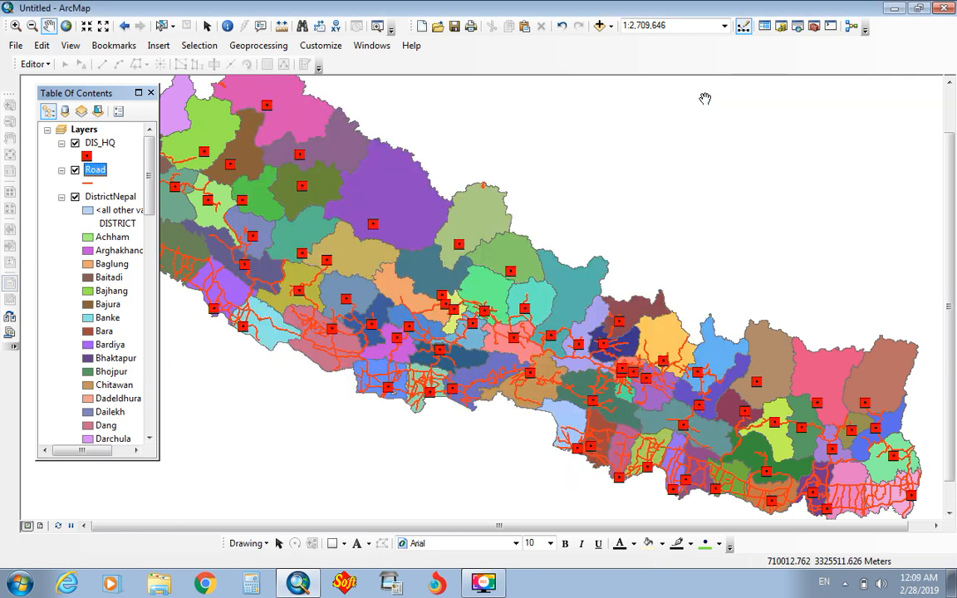
Check the CLASS column in the Road attribute table as the field for road classes, and close the table.
right_click(96, 171)
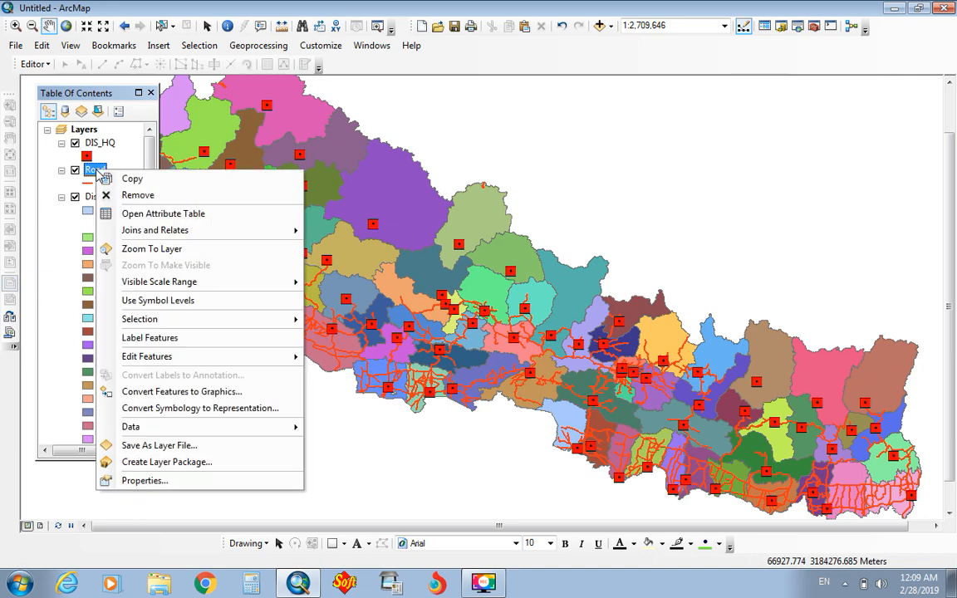
click(116, 211)
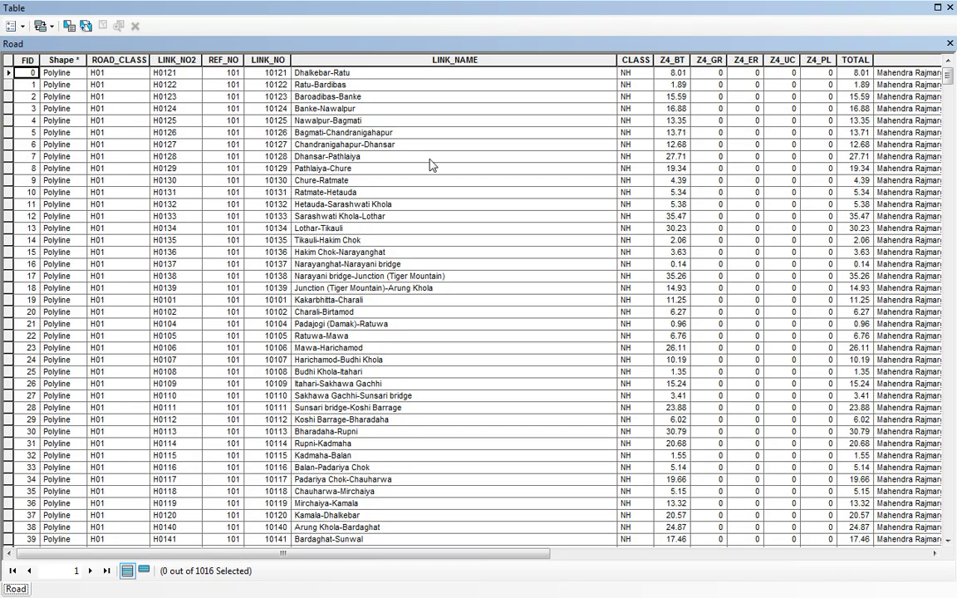
click(629, 61)
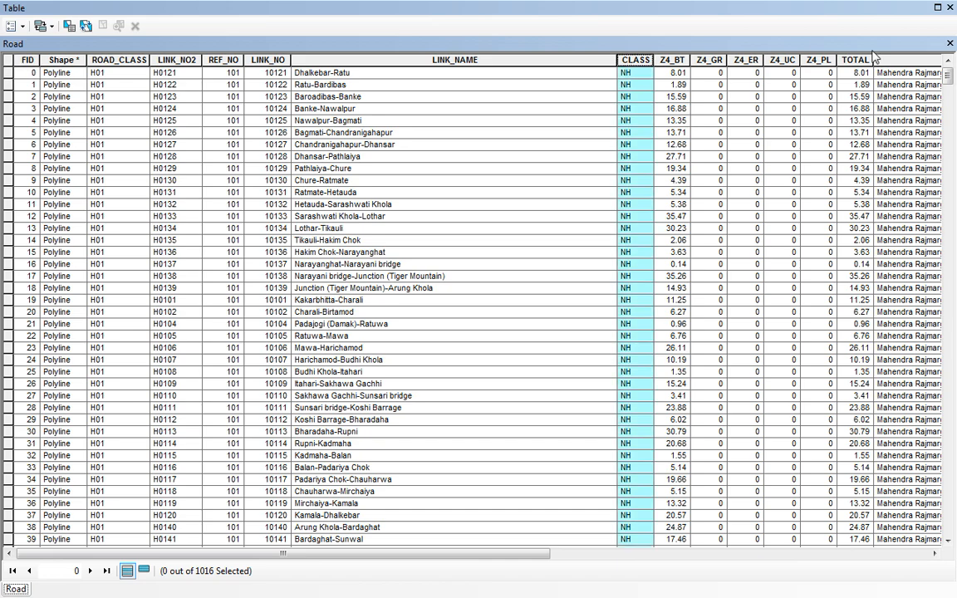
click(949, 44)
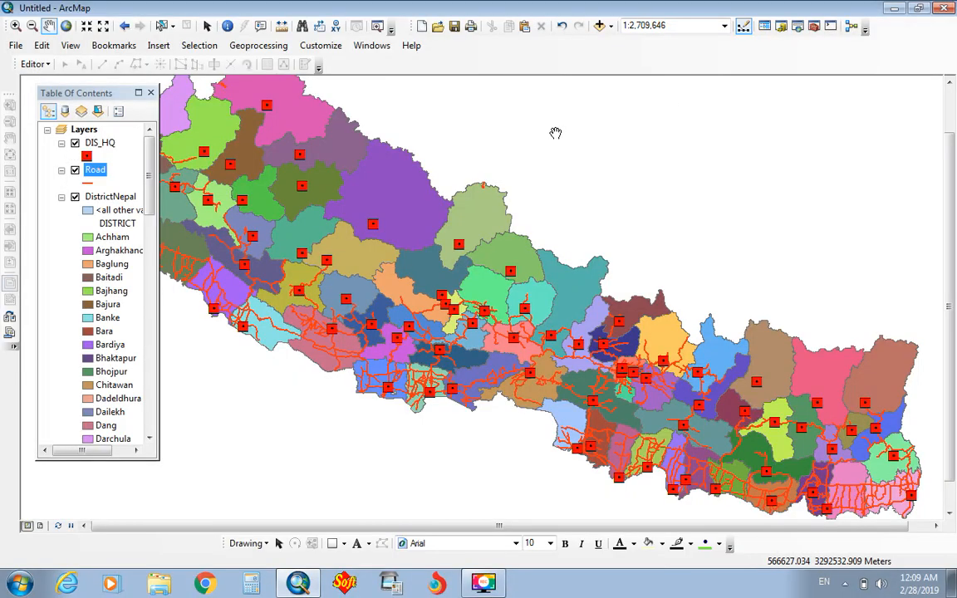
Set the Road layer's symbology to unique values of the CLASS field and add all values.
right_click(89, 173)
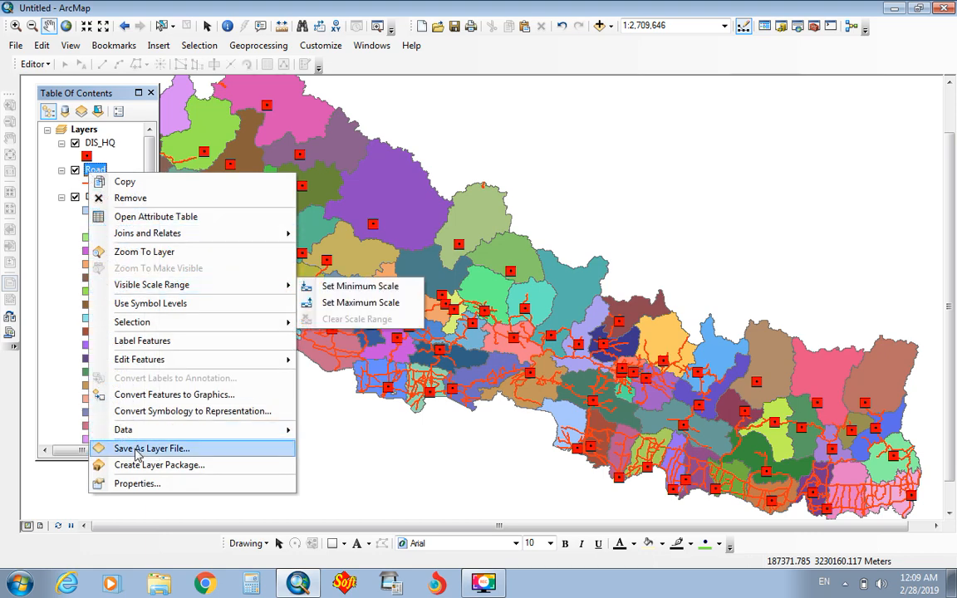
click(138, 486)
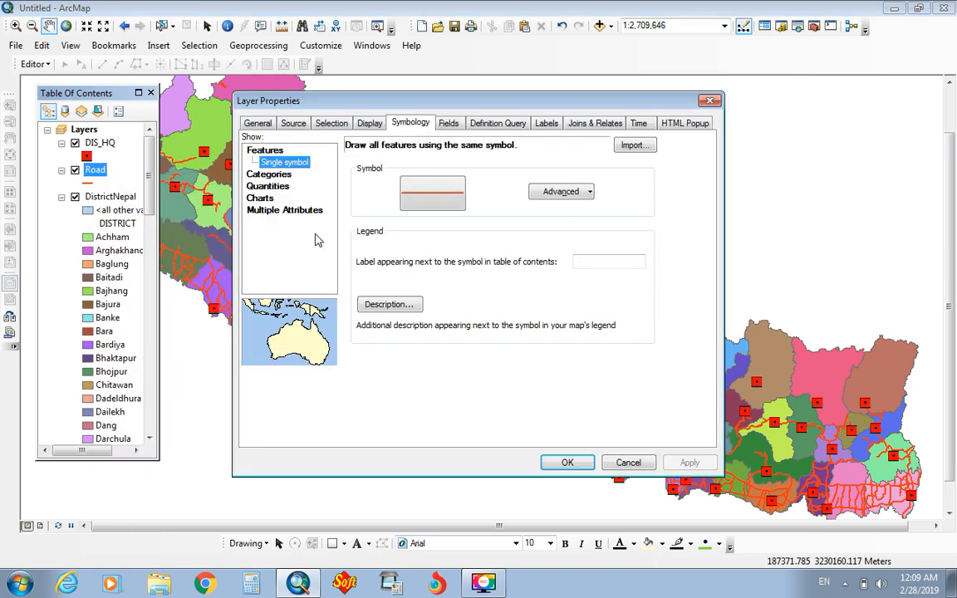
click(282, 175)
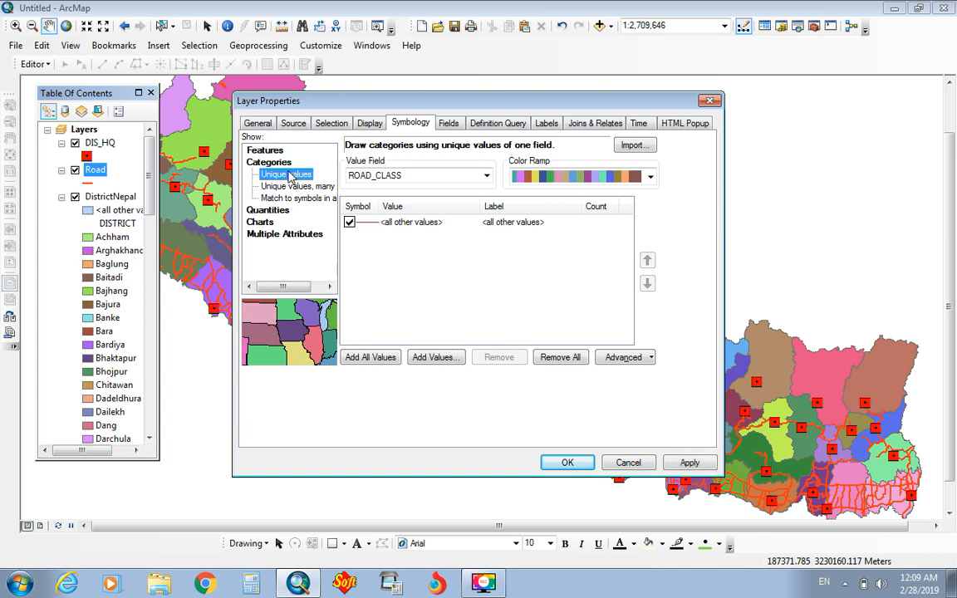
click(486, 177)
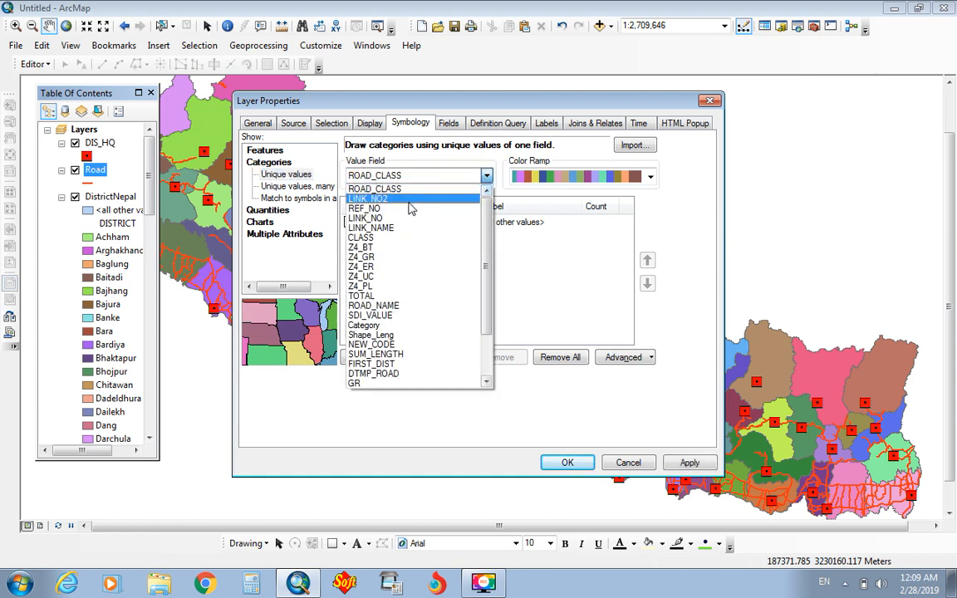
click(394, 240)
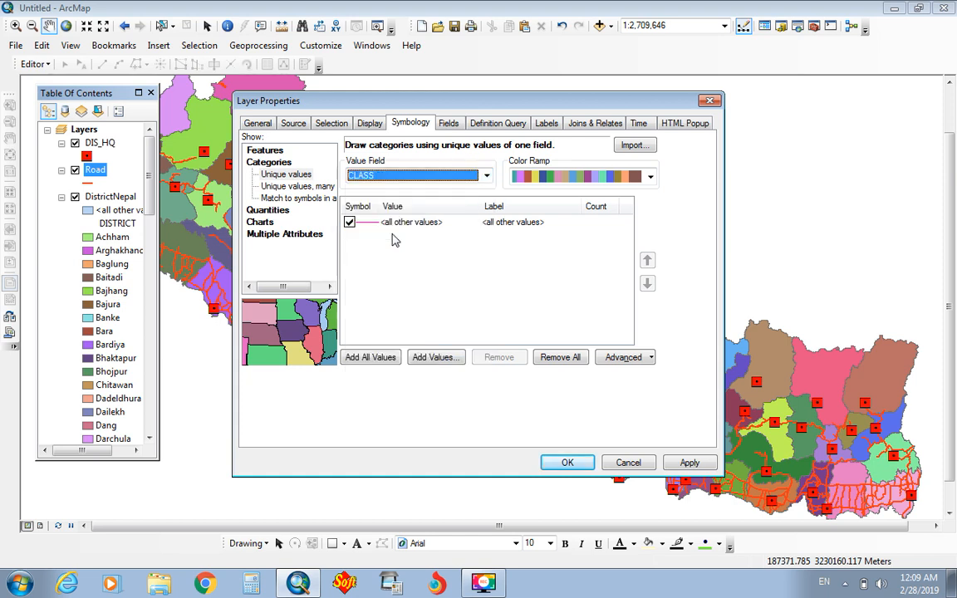
click(372, 356)
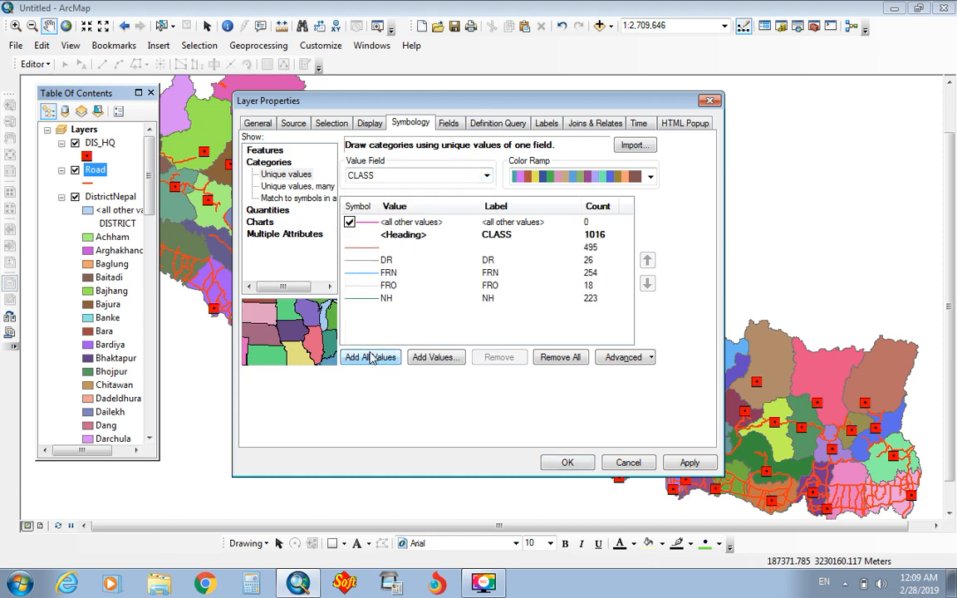
Move the NH class to the first place in the Road layer's list of symbol values.
click(382, 299)
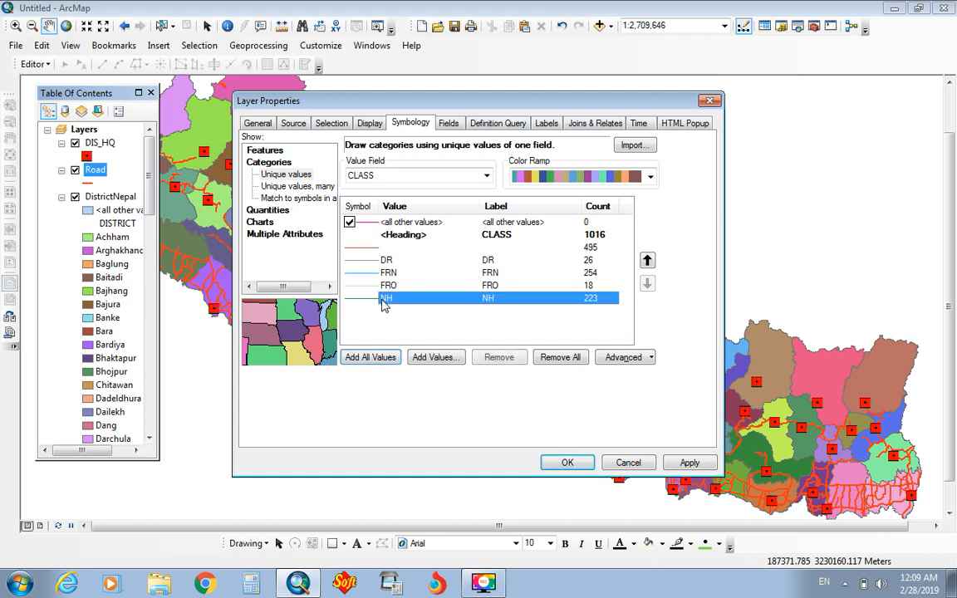
click(646, 261)
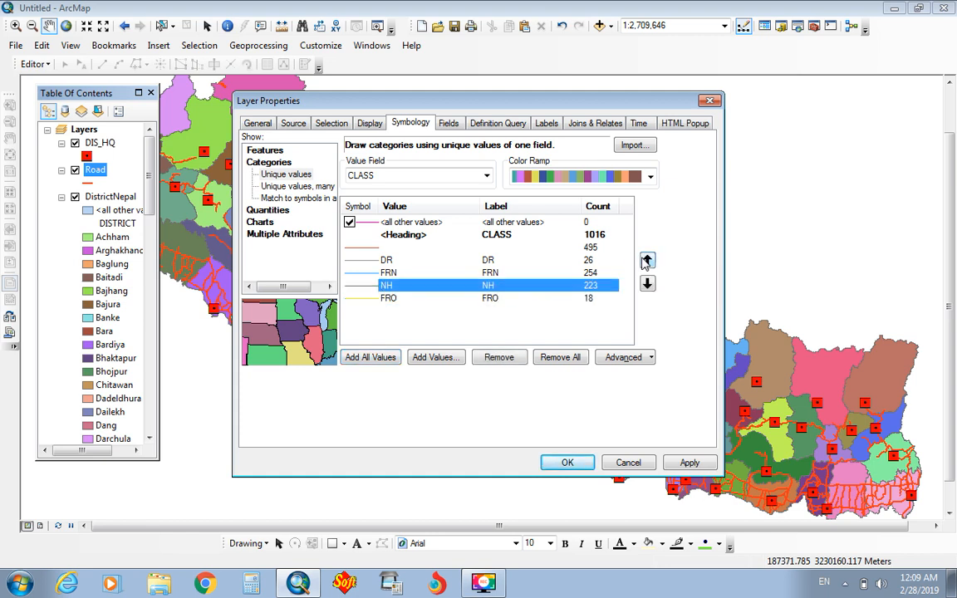
click(646, 261)
click(647, 260)
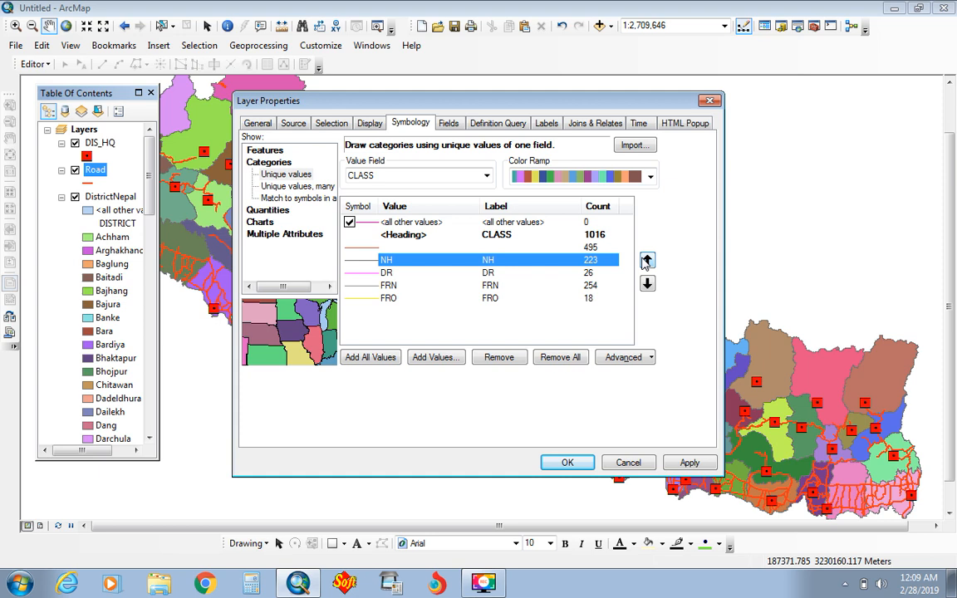
click(647, 261)
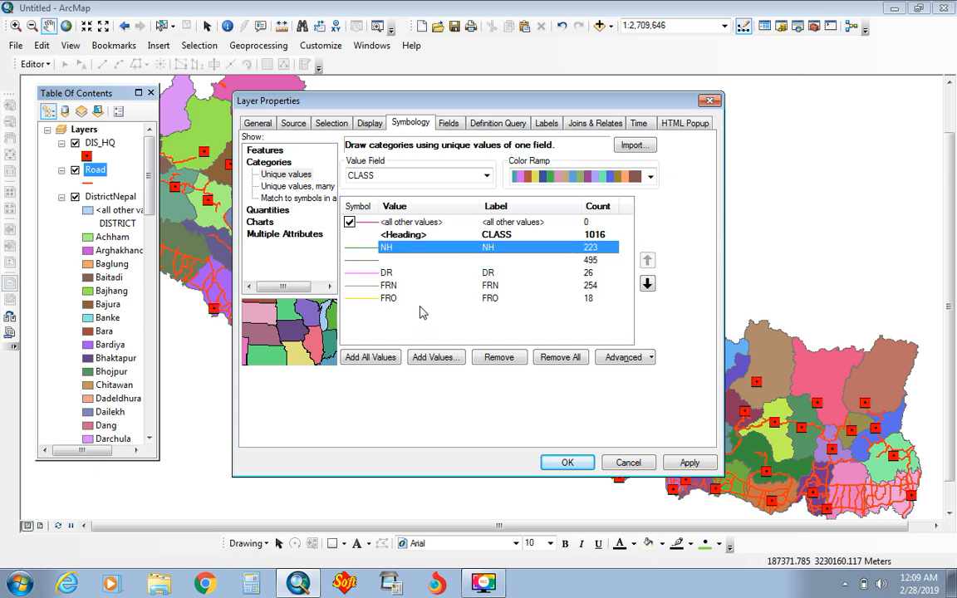
Reorder the Road symbol values so that FRN comes directly after NH and FRO comes third.
click(393, 286)
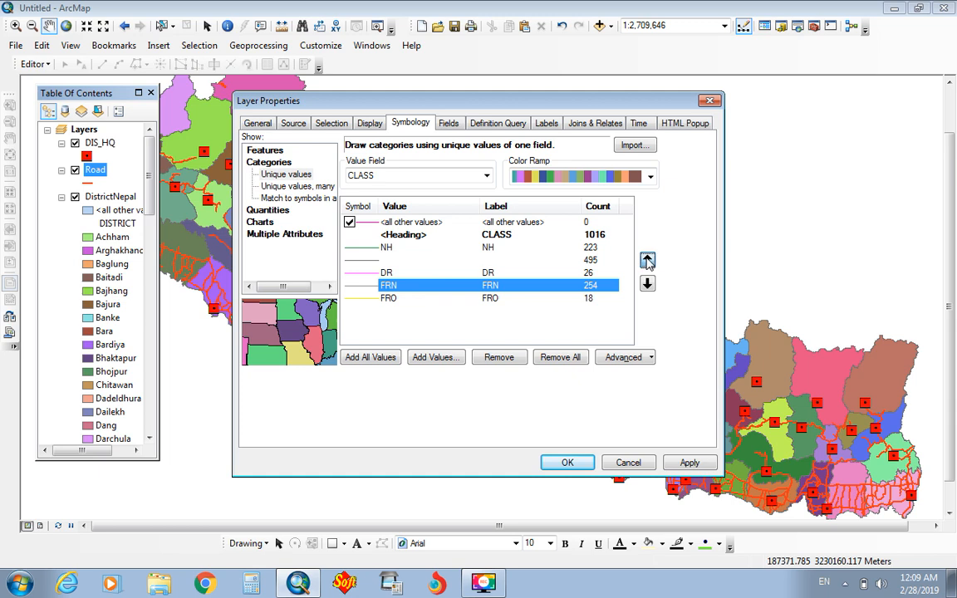
click(646, 260)
click(646, 261)
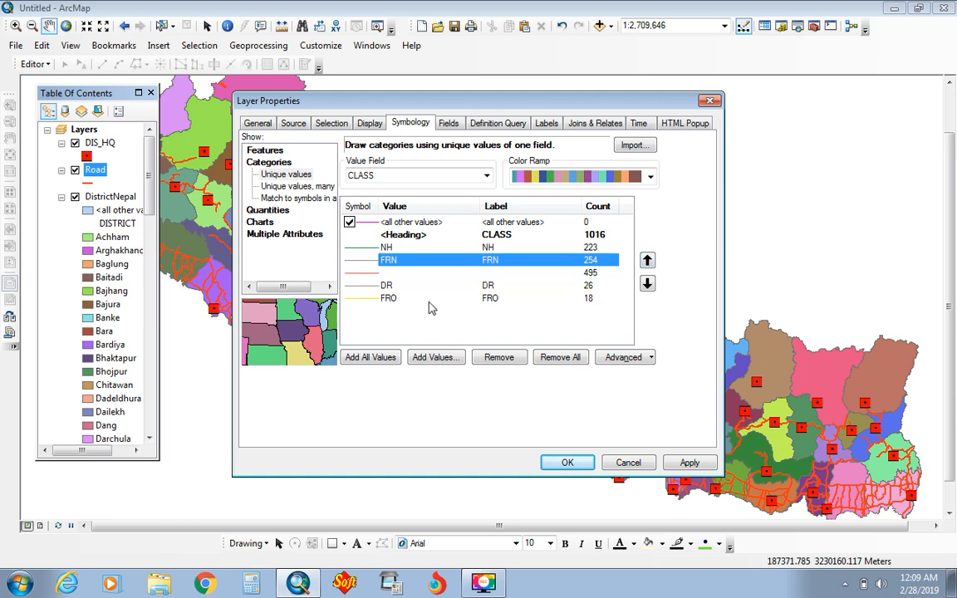
click(387, 300)
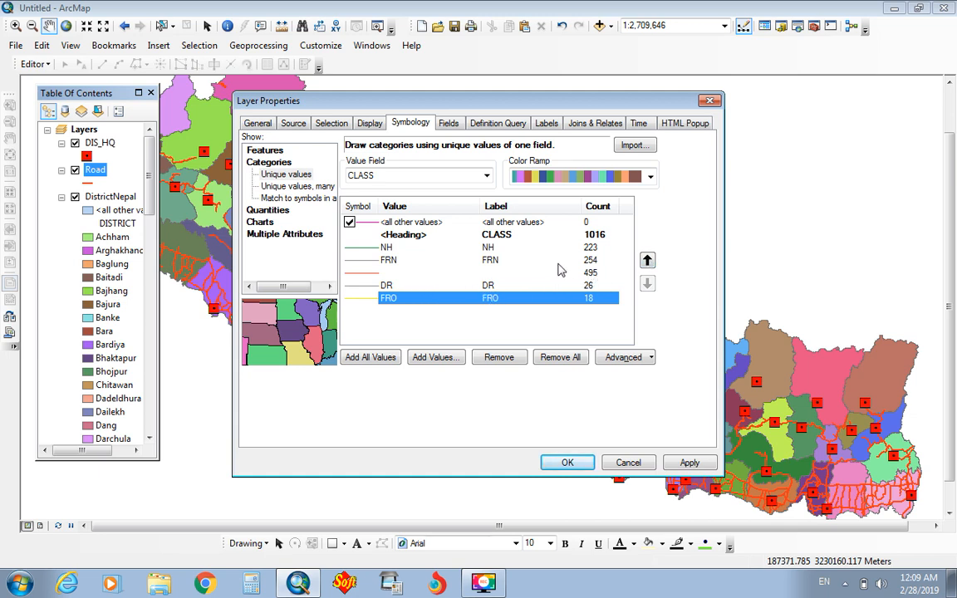
click(647, 261)
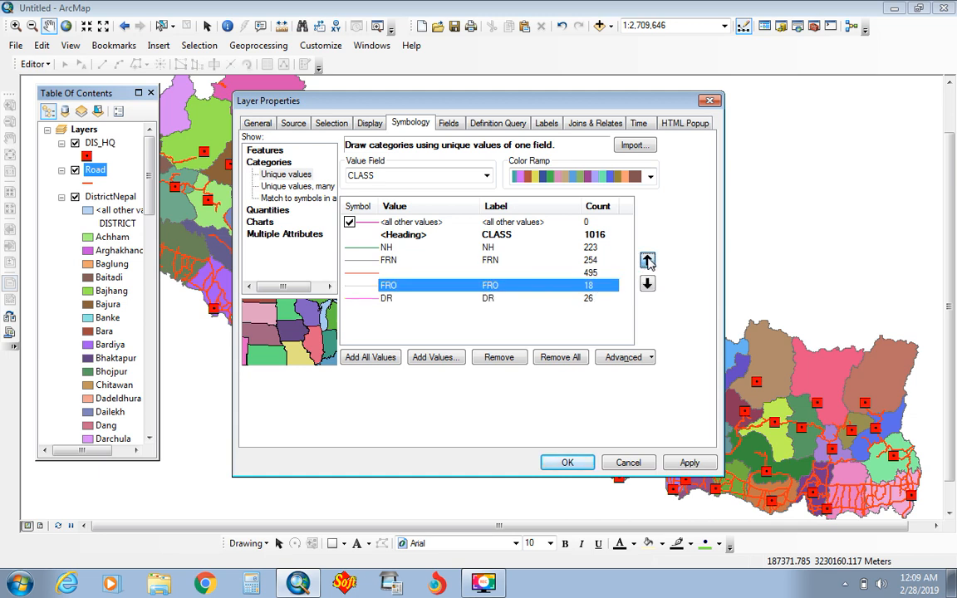
click(647, 261)
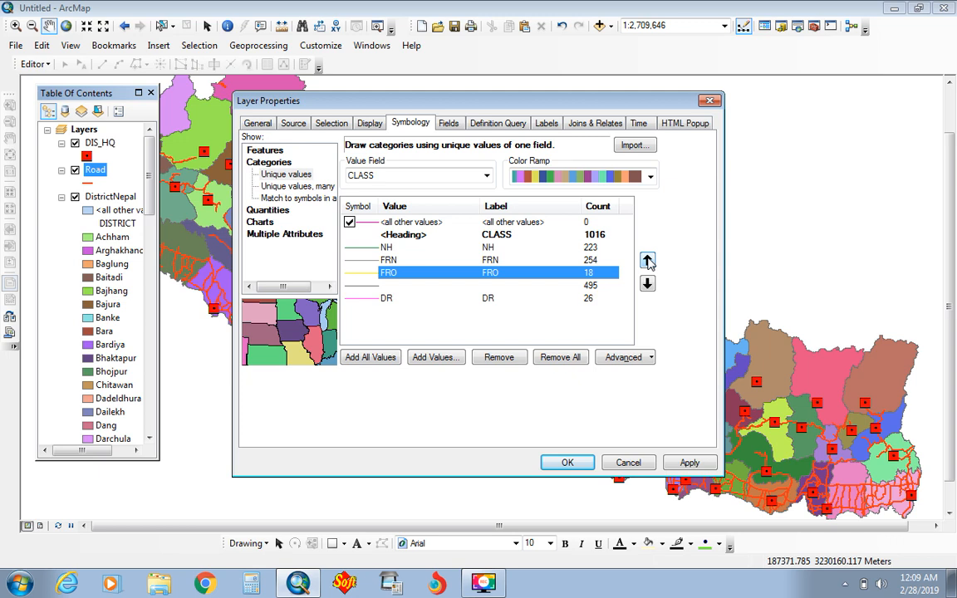
Move the DR class up two places so it follows FRN in the Road layer's list of symbol values.
click(386, 300)
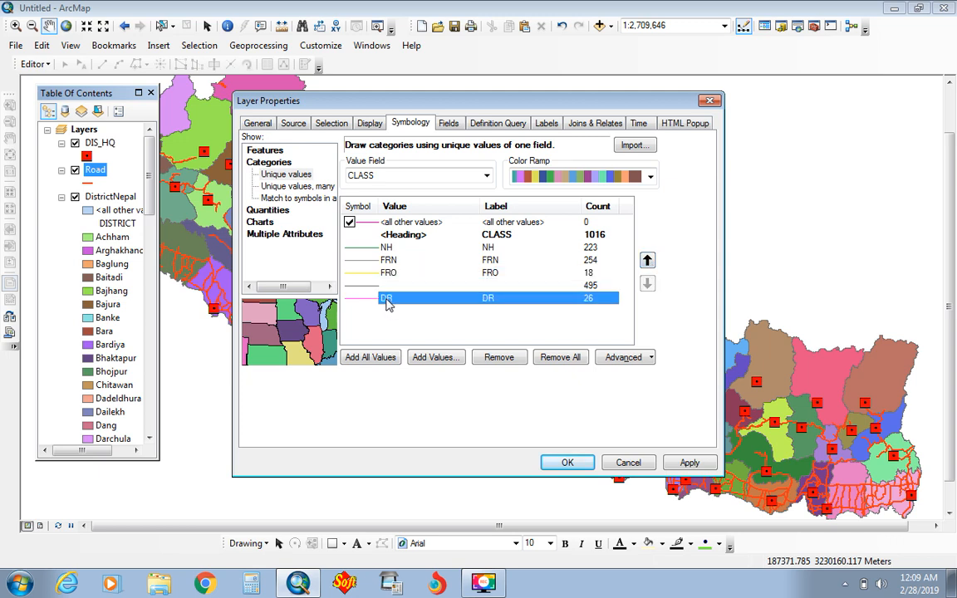
click(647, 261)
click(647, 261)
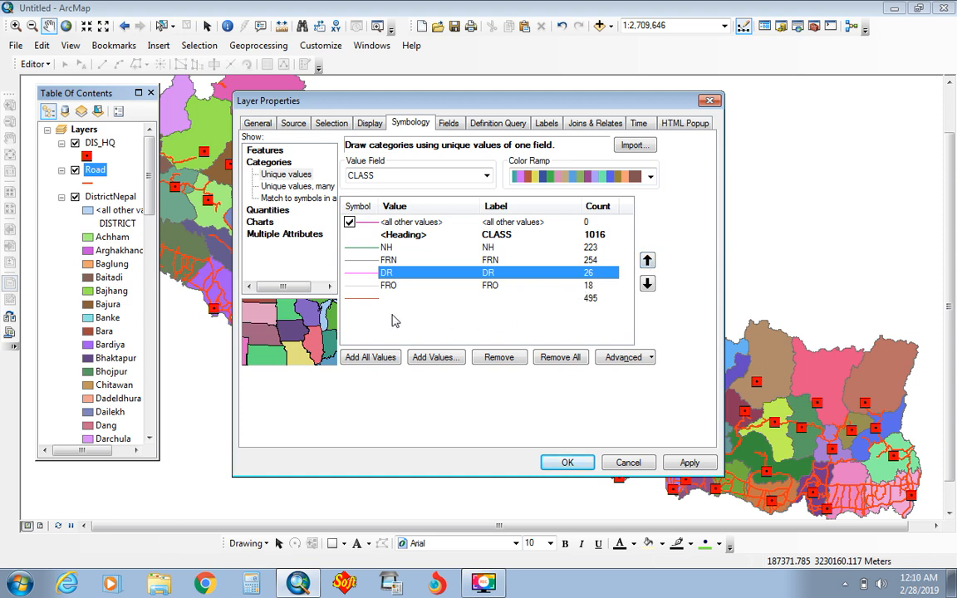
Give the NH road class the Single, Wide border line symbol in bright red with width 2.00.
click(368, 248)
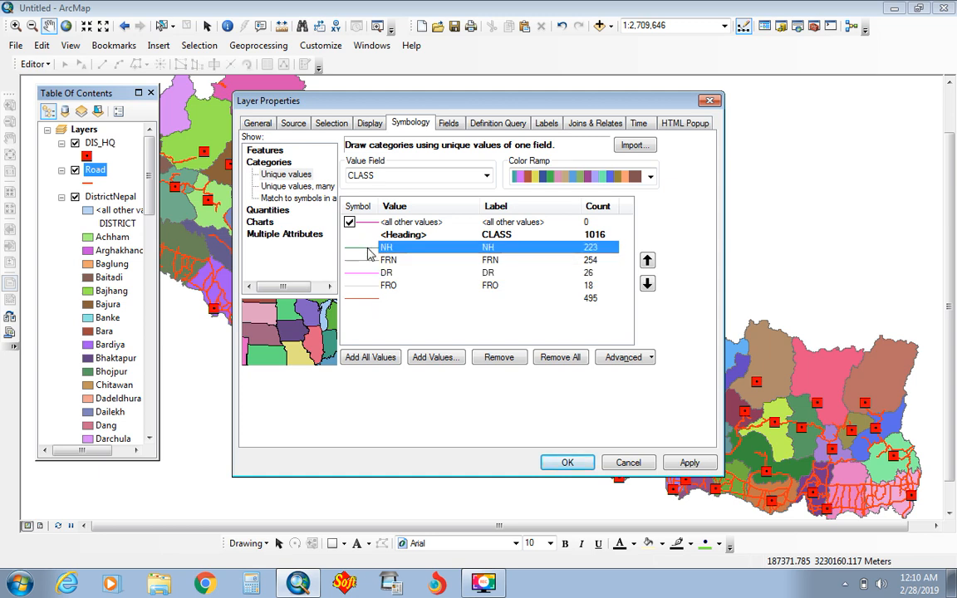
double_click(370, 254)
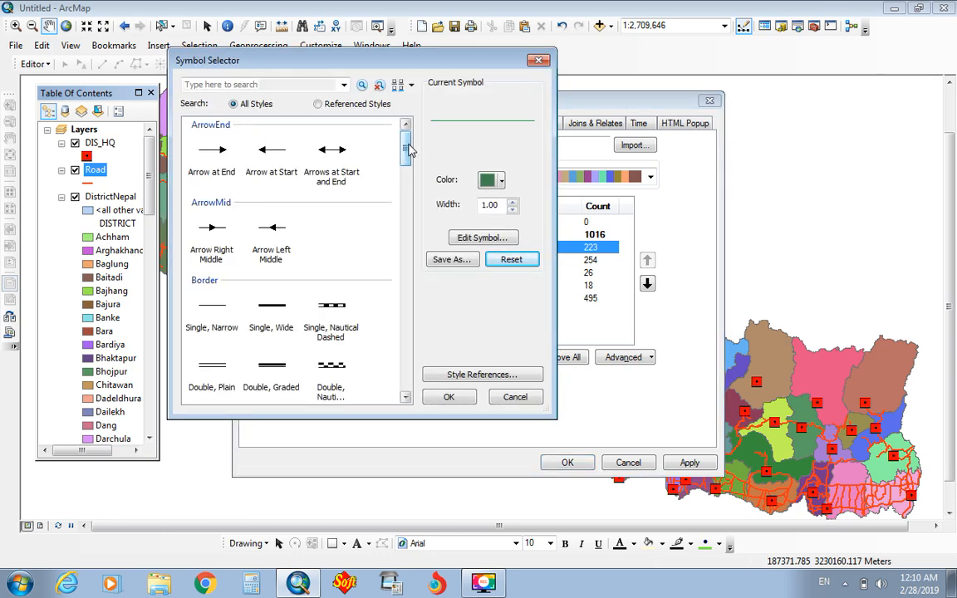
drag(404, 170, 405, 165)
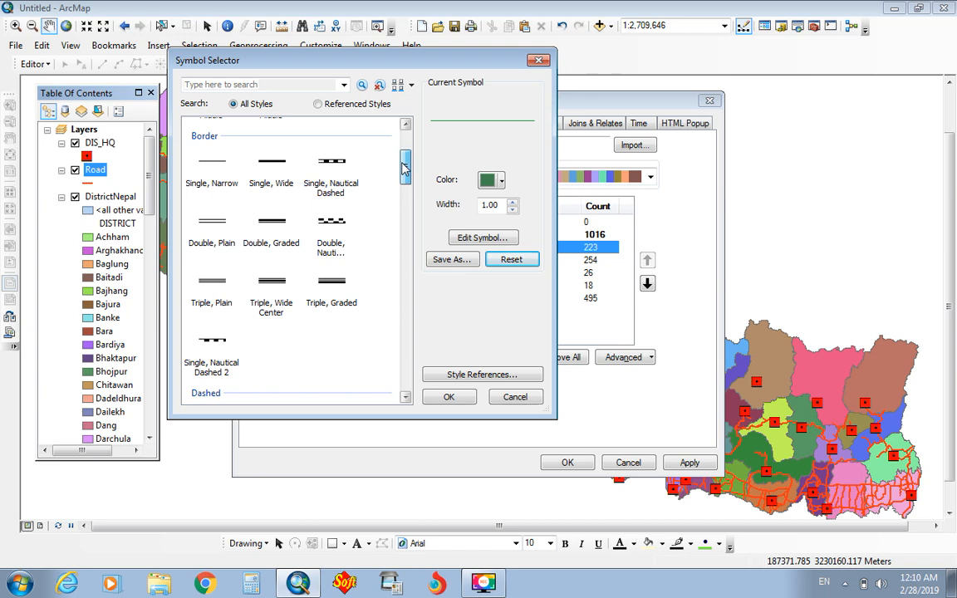
click(275, 224)
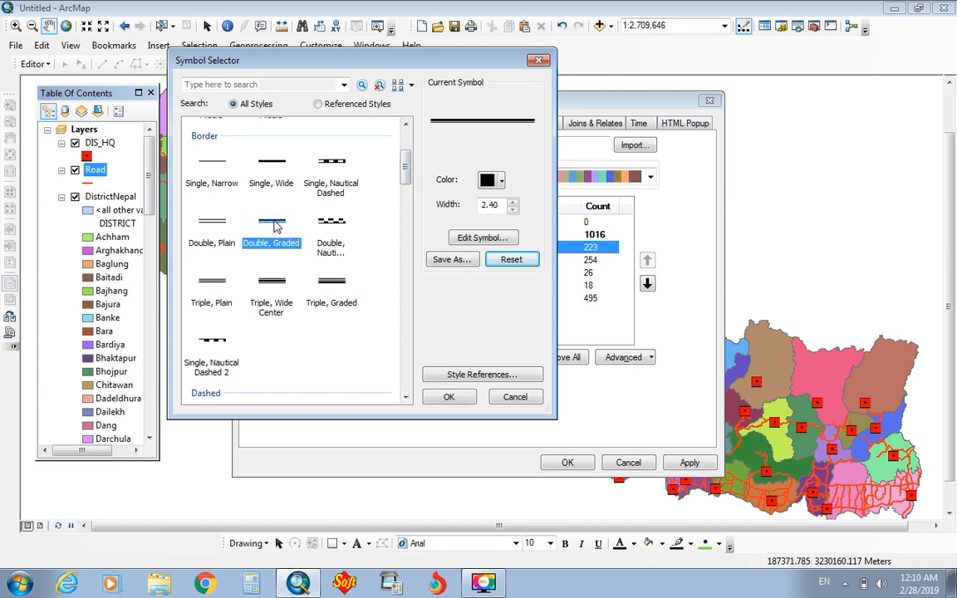
click(277, 166)
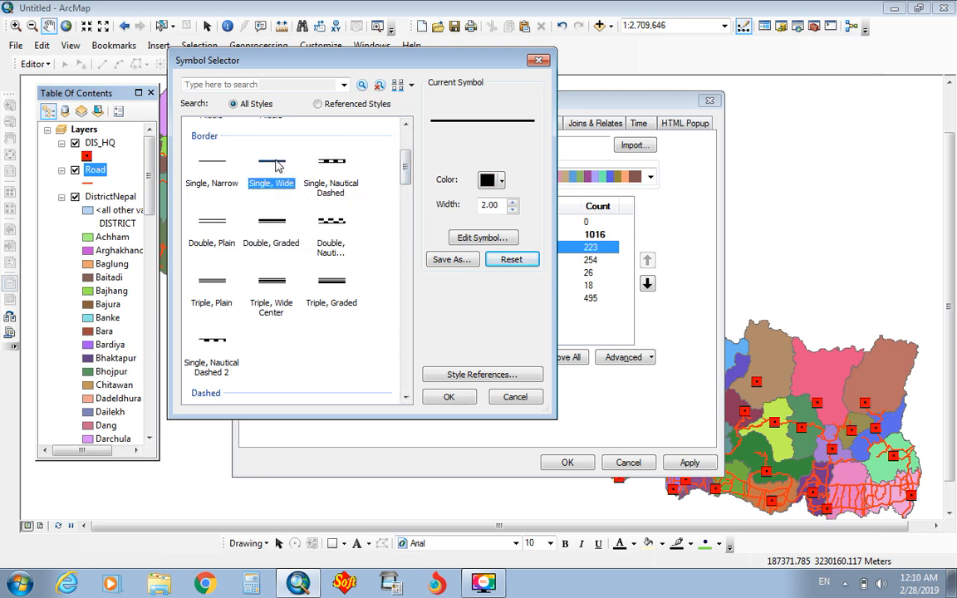
click(272, 226)
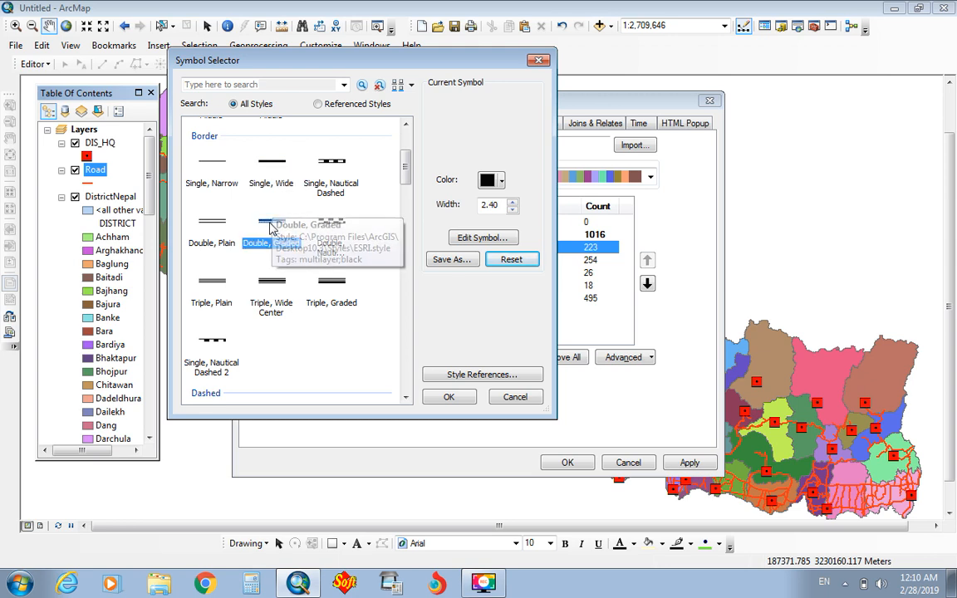
click(271, 166)
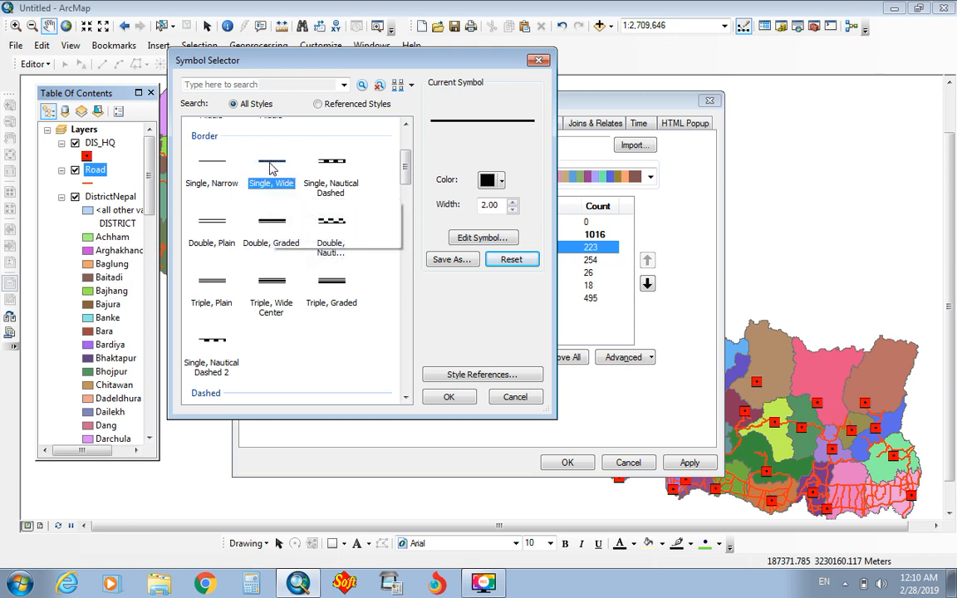
click(502, 184)
click(502, 249)
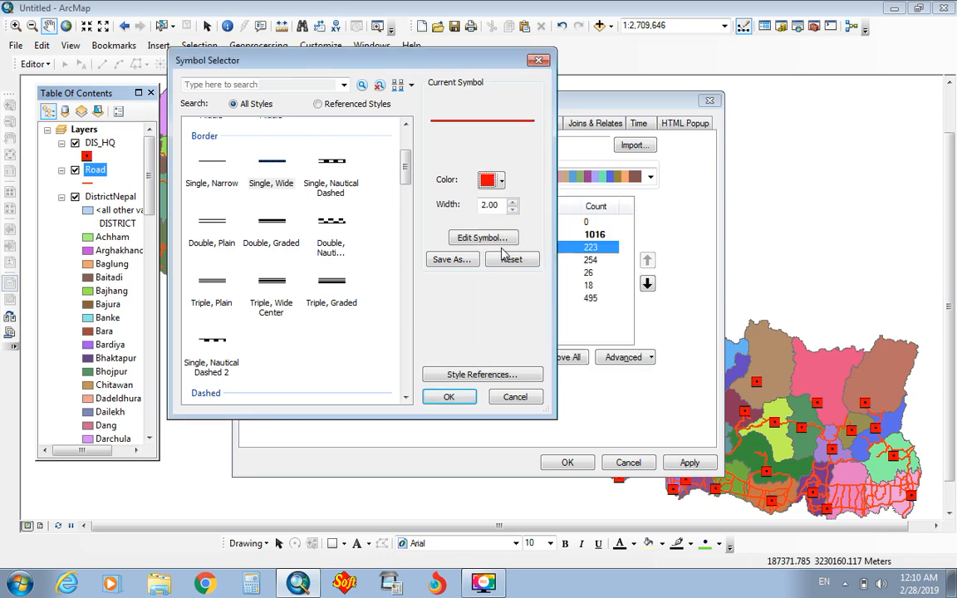
click(448, 397)
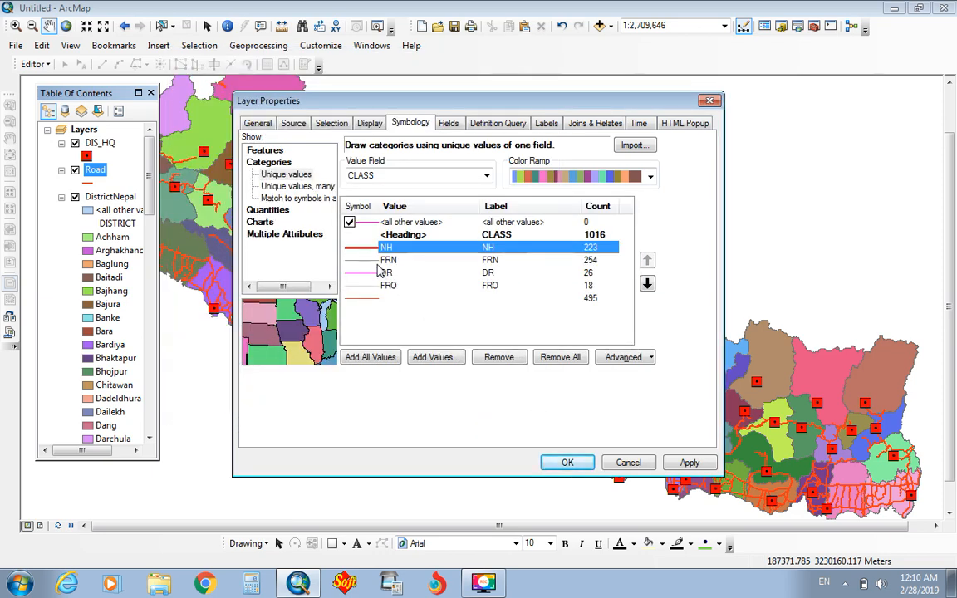
Give the FRN road class the Single, Wide border line symbol in light red with width 2.00.
double_click(374, 266)
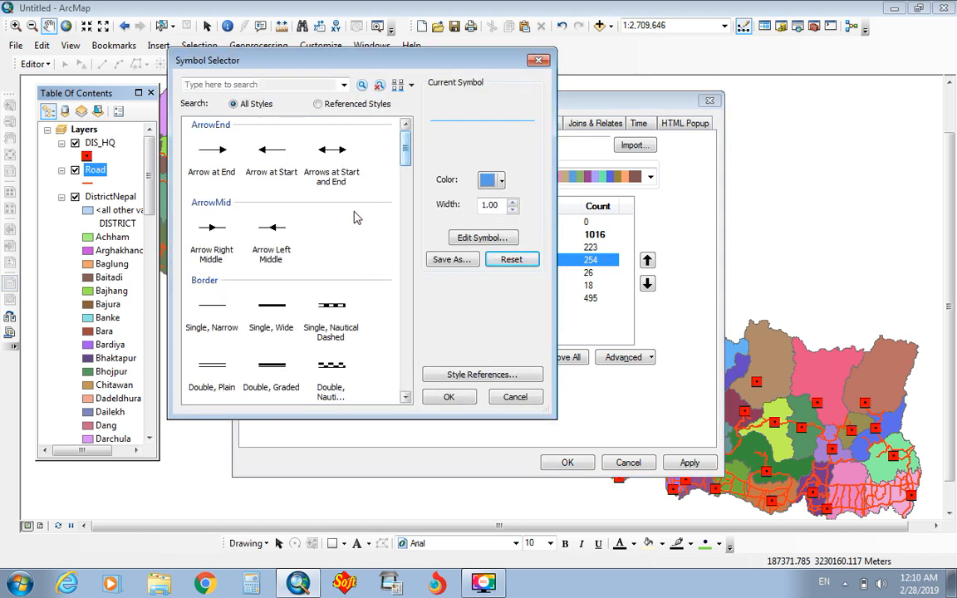
click(274, 308)
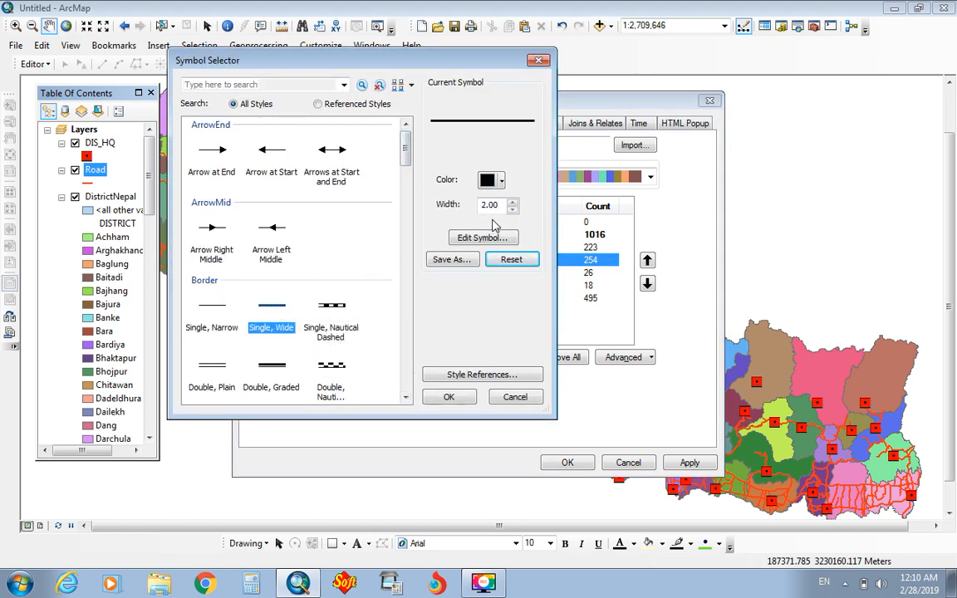
click(501, 182)
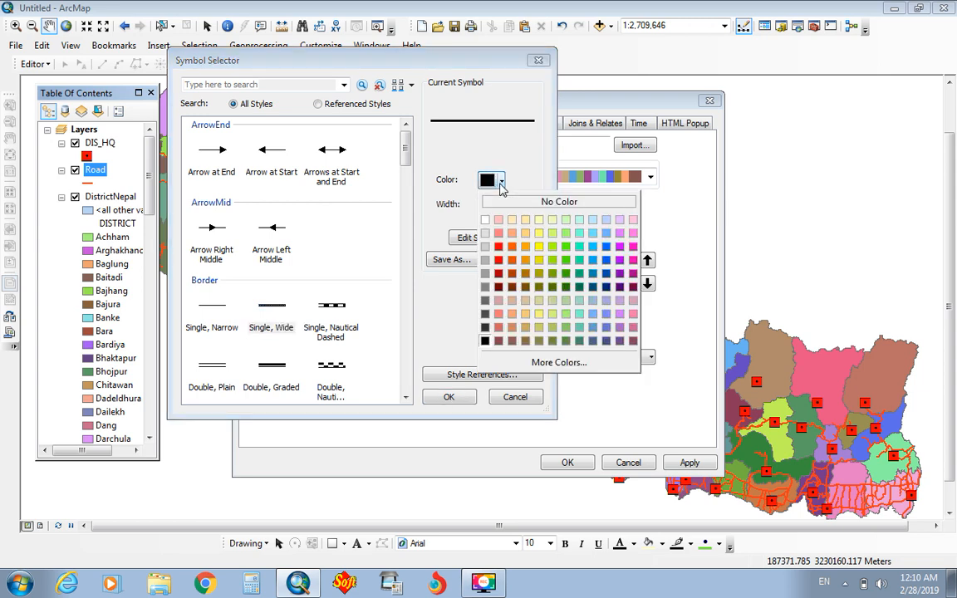
click(498, 233)
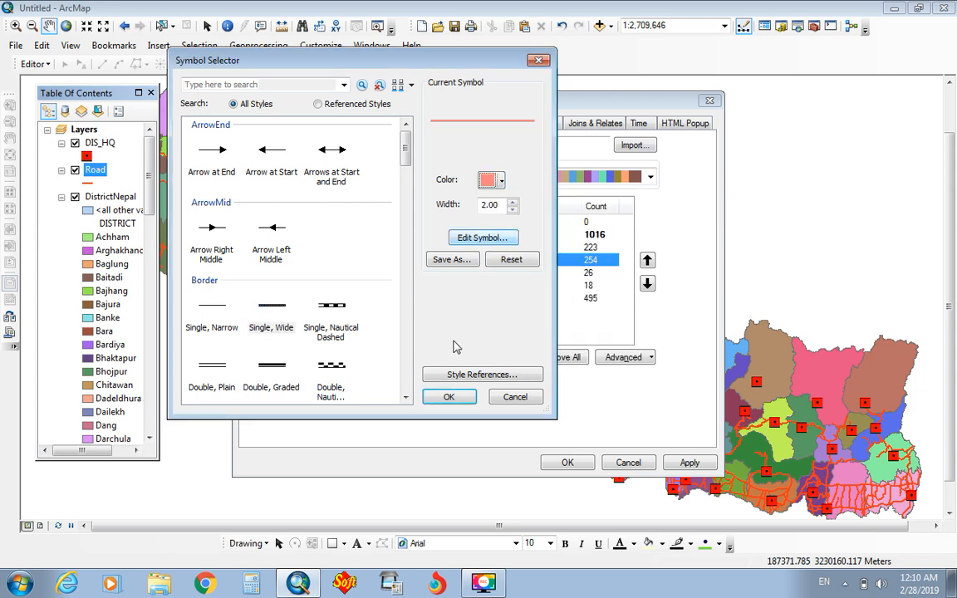
click(451, 397)
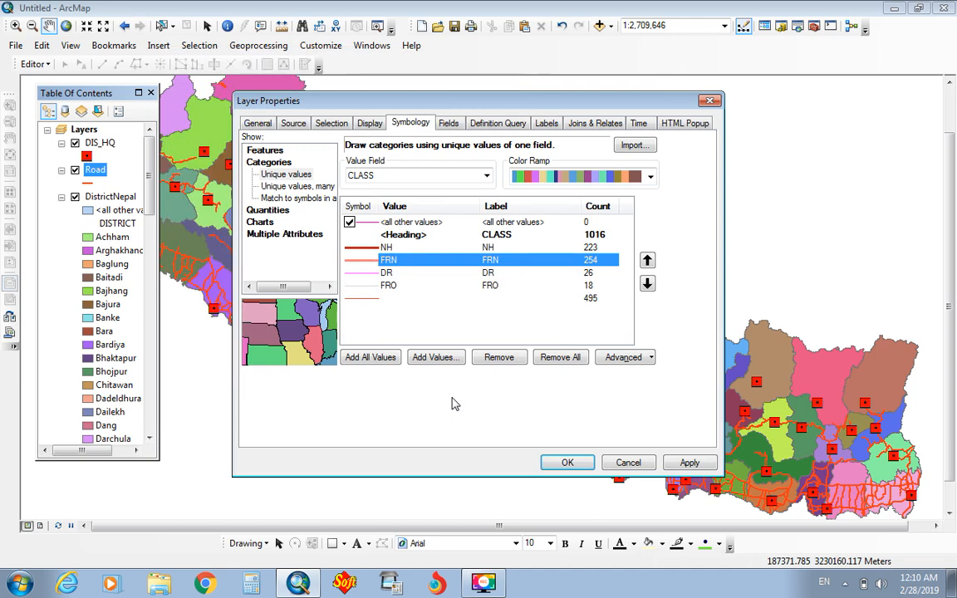
Set the line color of the DR road class to light red, keeping its width at 1.00.
double_click(364, 272)
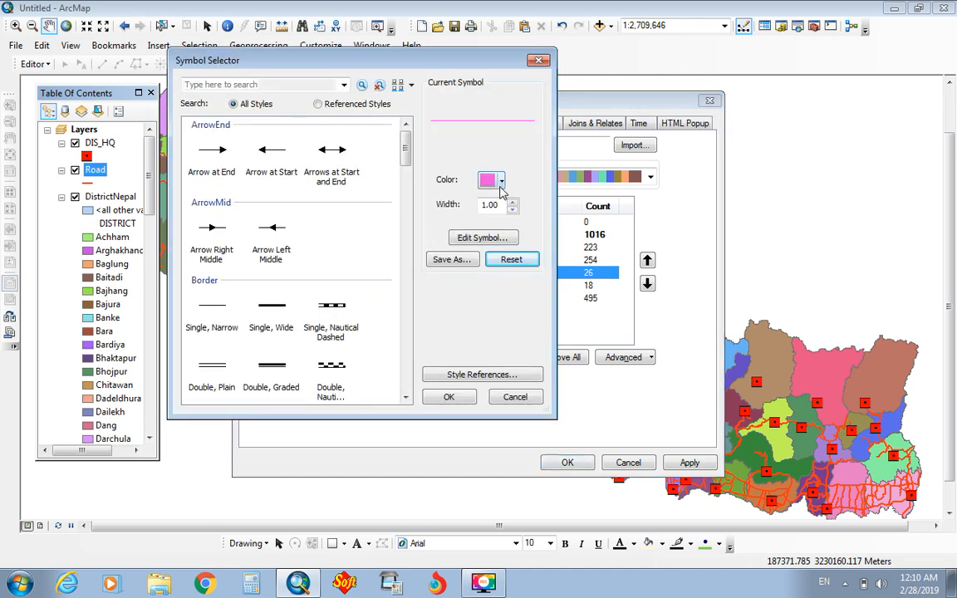
click(501, 185)
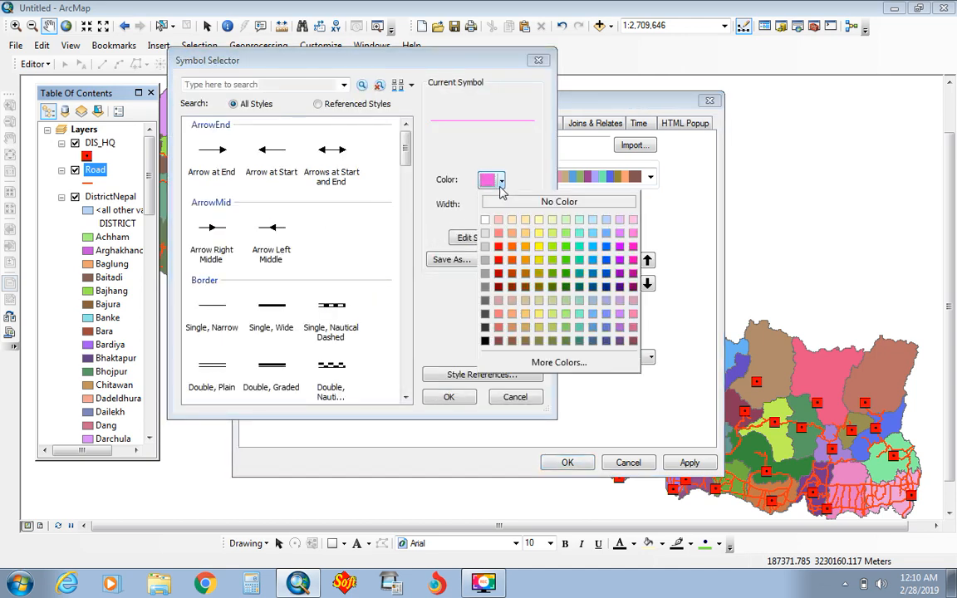
click(499, 234)
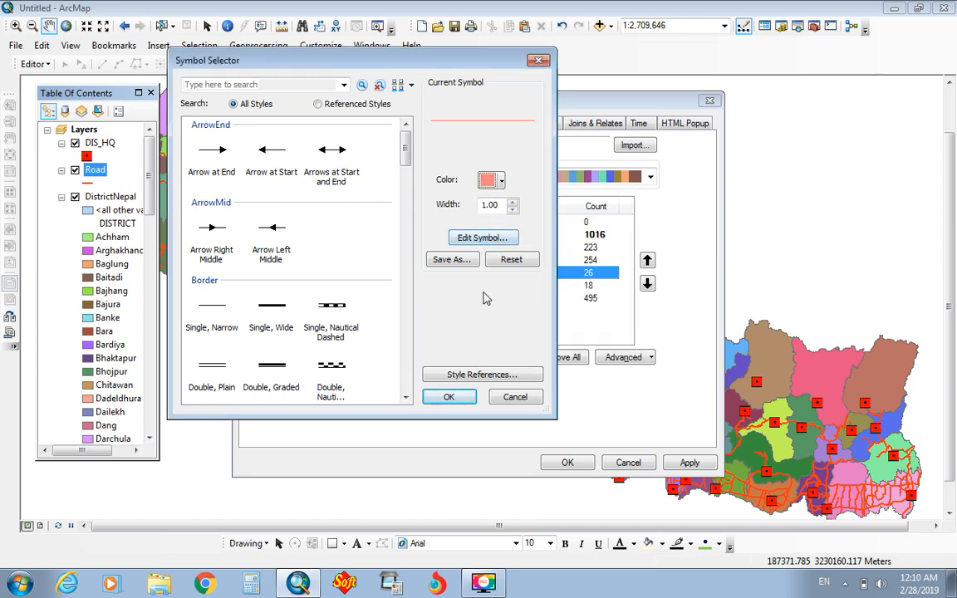
double_click(499, 208)
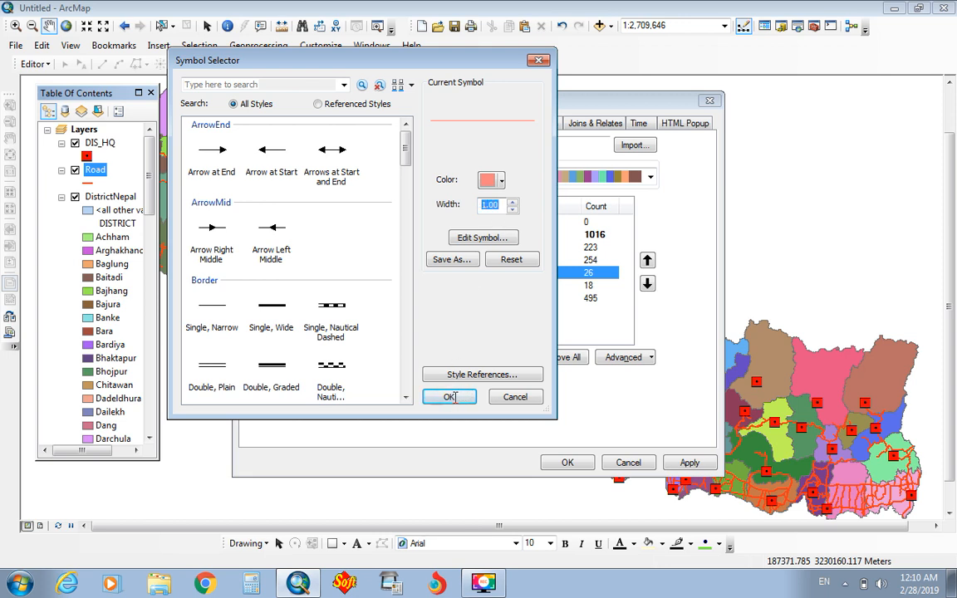
click(449, 397)
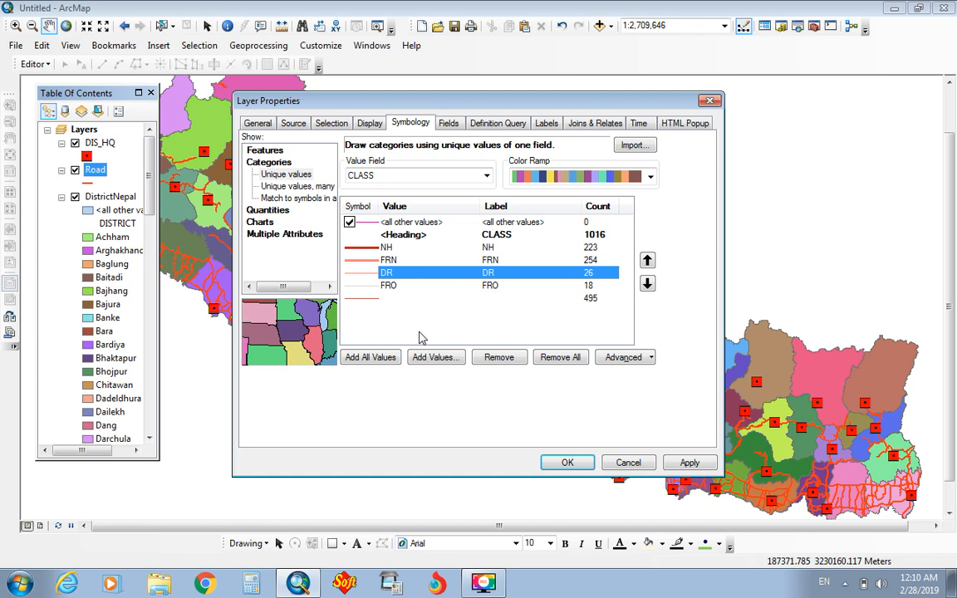
Set the line color of the FRO road class to a pale orange-yellow.
double_click(373, 286)
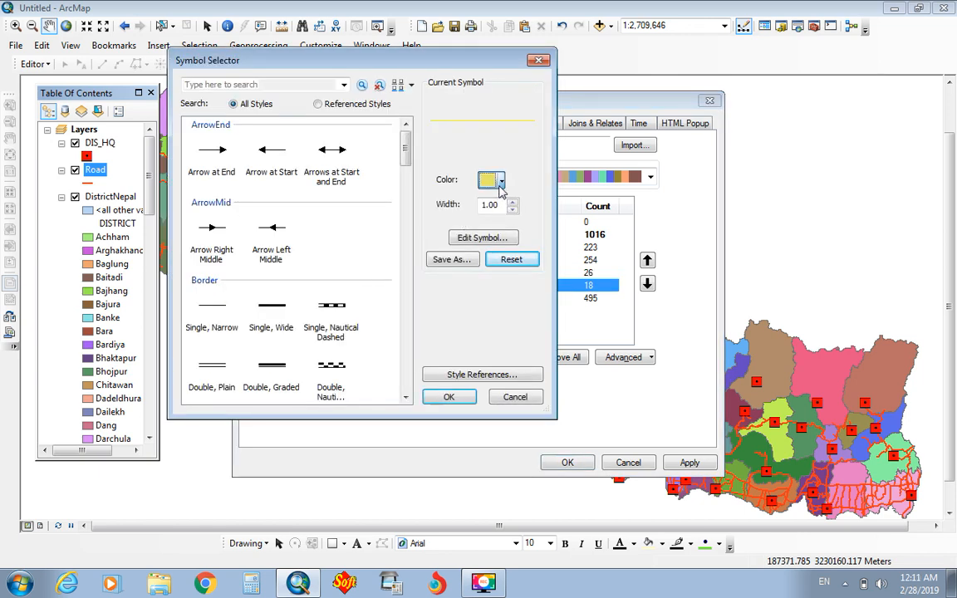
click(501, 182)
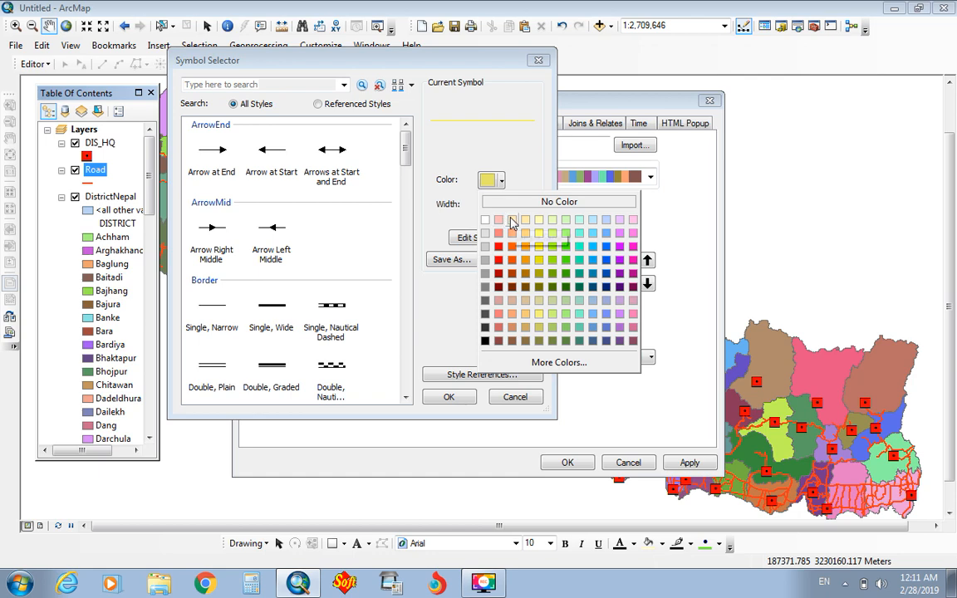
click(510, 220)
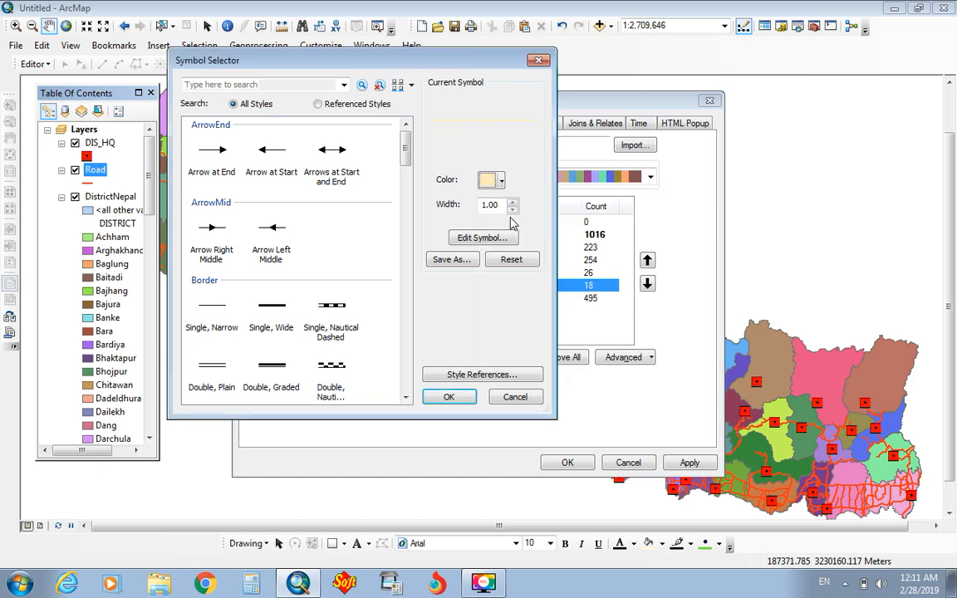
click(449, 397)
Give the unnamed road class the dashed Contour, Bathymetric, Supplementary line symbol and color it pale pink.
double_click(366, 297)
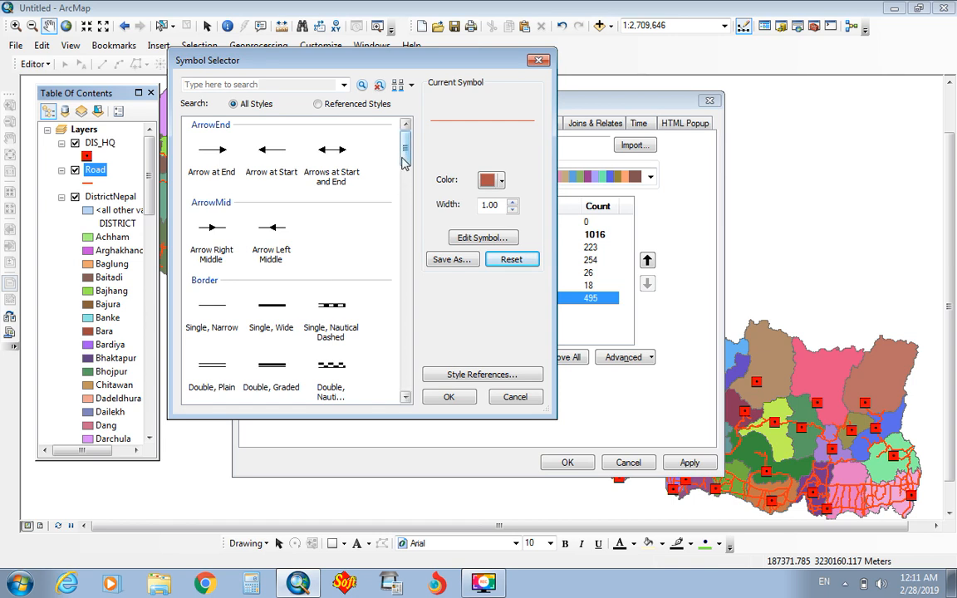
drag(404, 158, 390, 203)
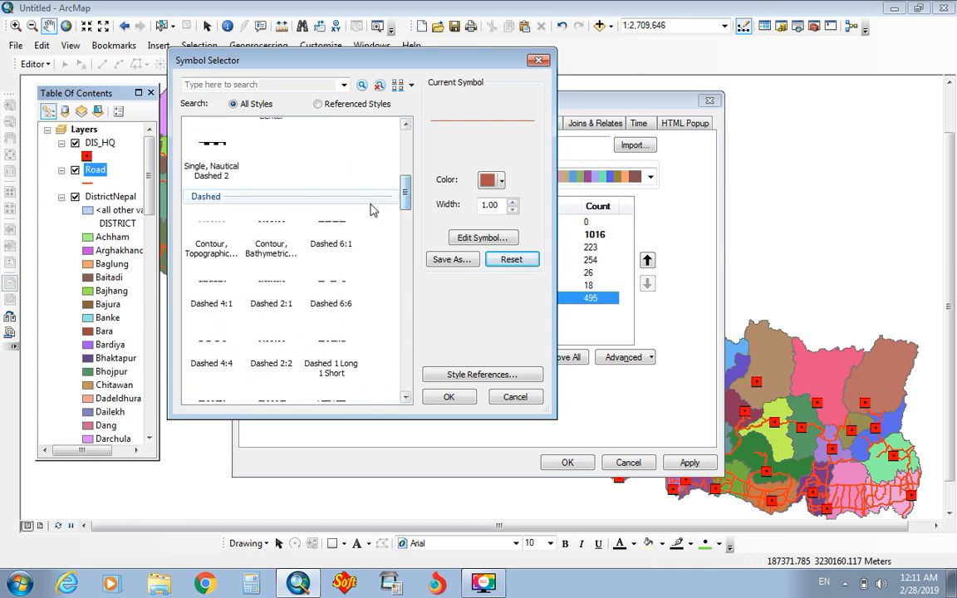
click(275, 228)
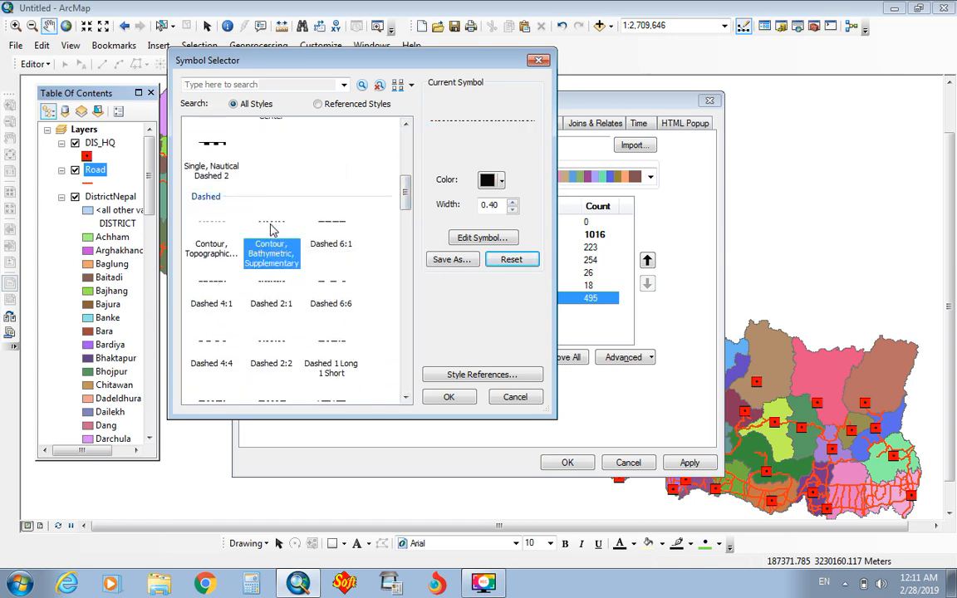
click(501, 183)
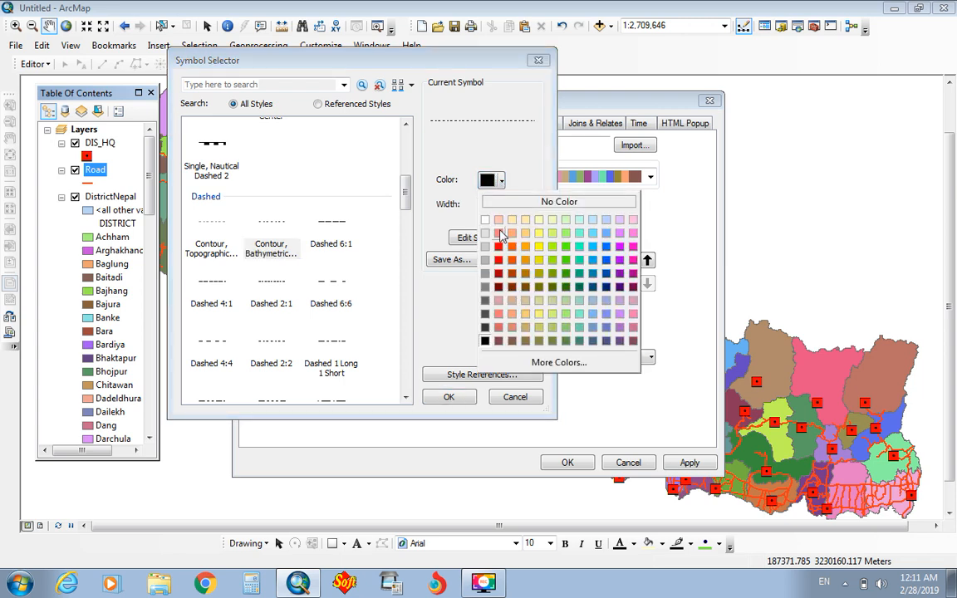
click(512, 220)
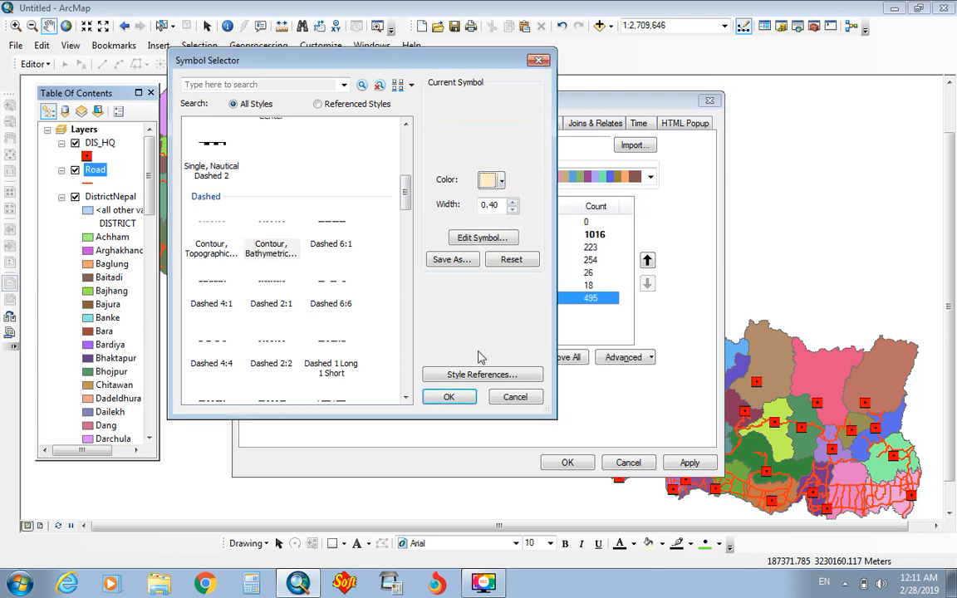
click(501, 181)
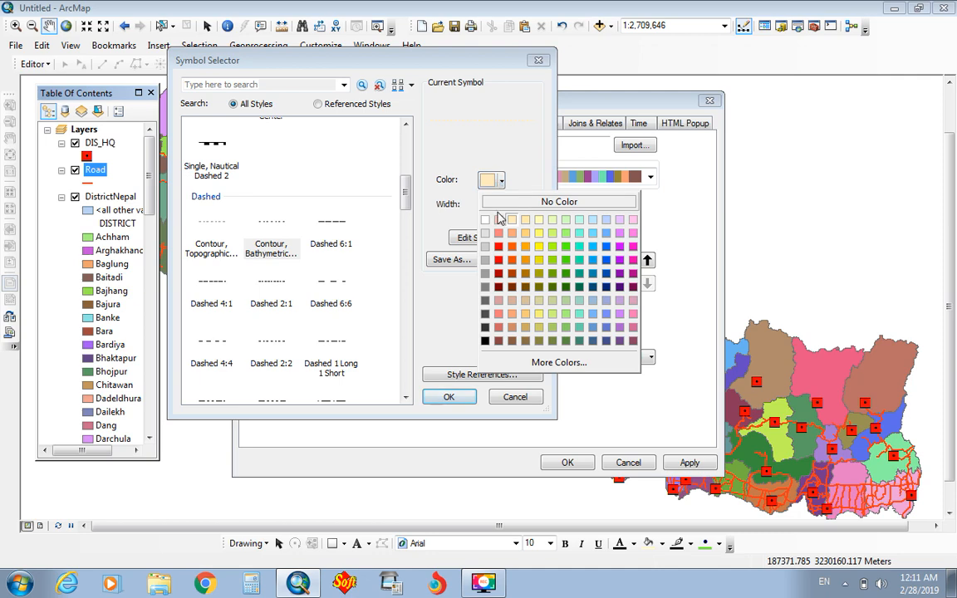
click(499, 220)
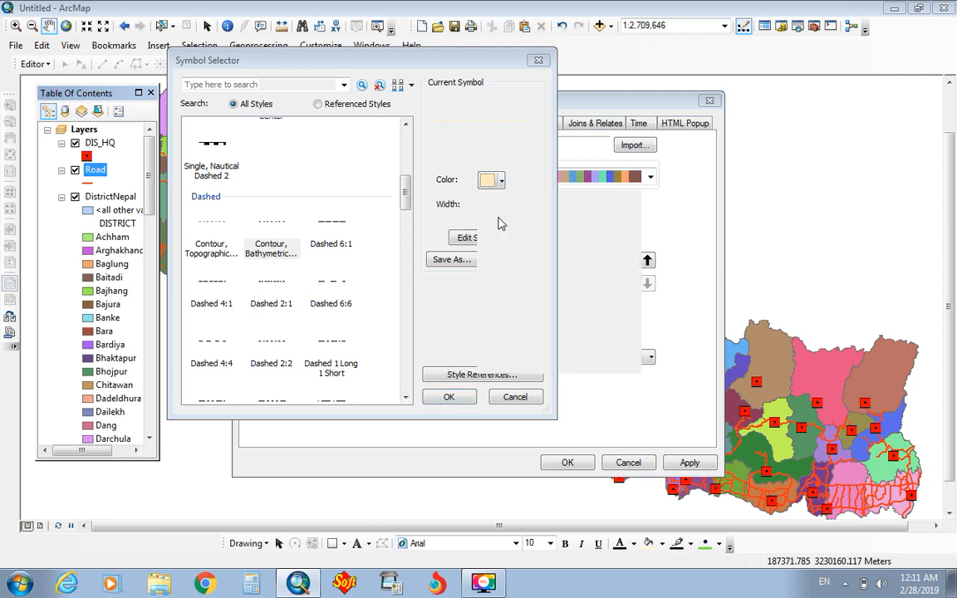
click(449, 398)
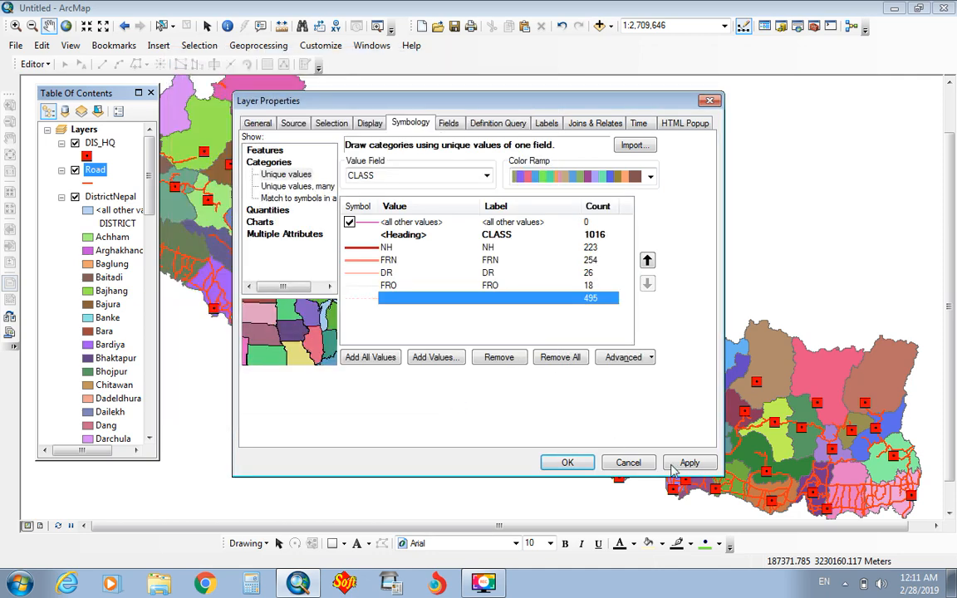
Apply the CLASS symbology to the Road layer and close the layer properties.
click(686, 466)
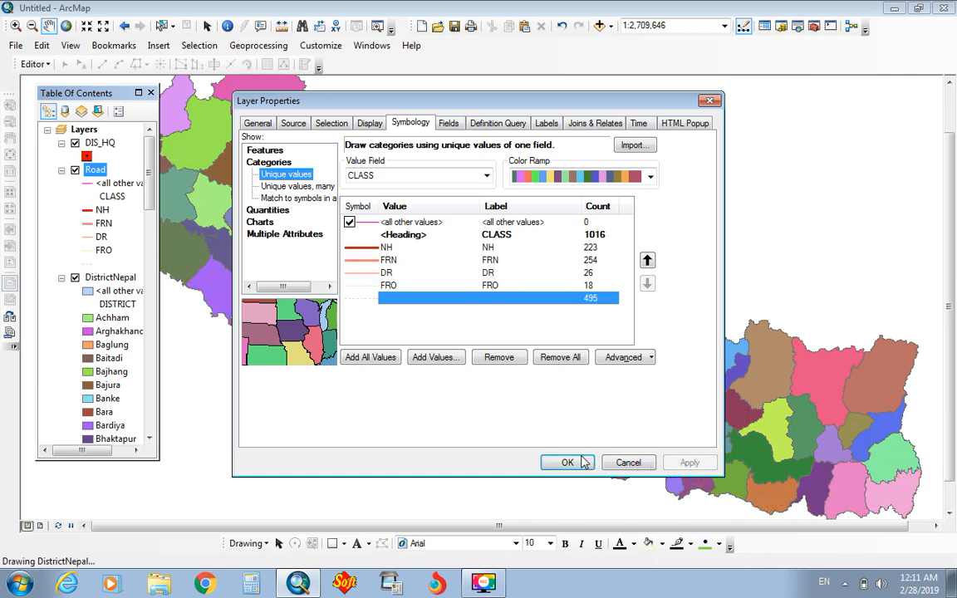
click(569, 461)
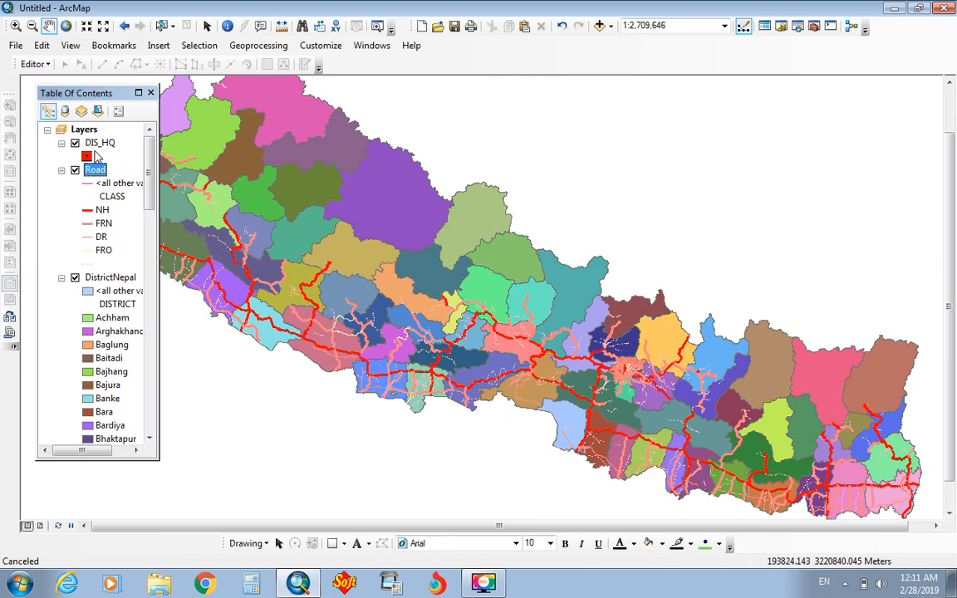
drag(316, 213, 454, 231)
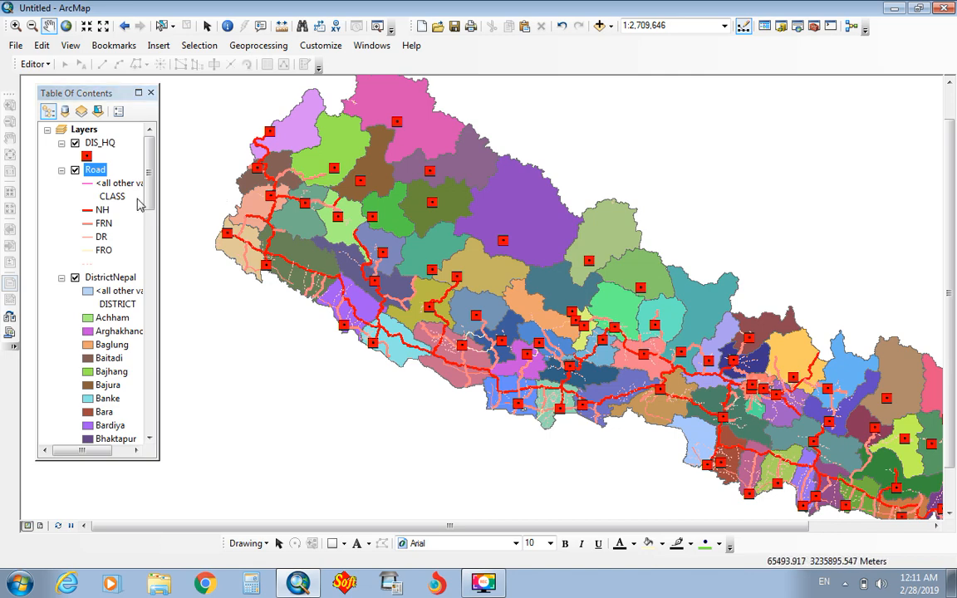
Turn on feature labels for the DIS_HQ layer.
click(111, 144)
right_click(112, 144)
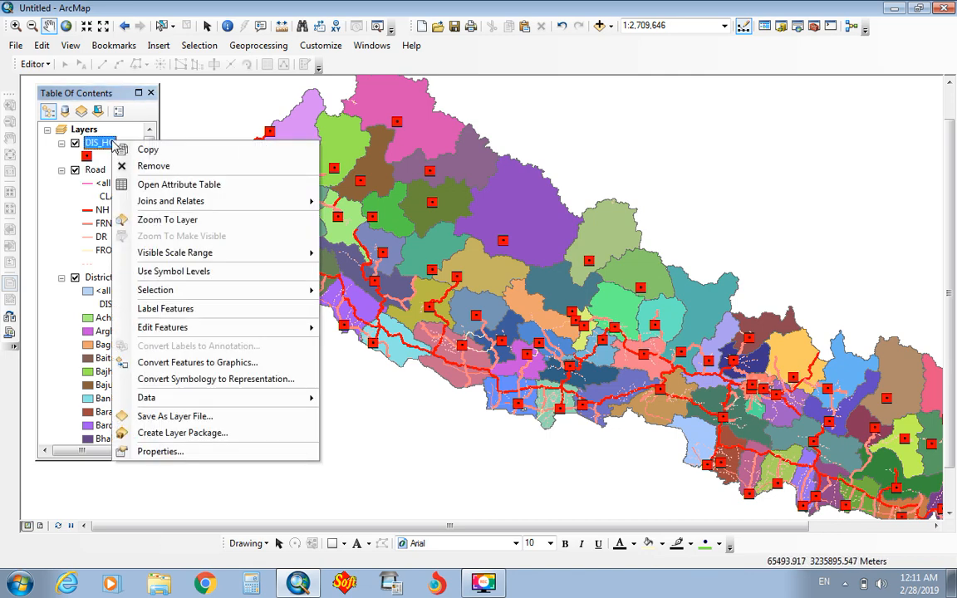
click(121, 309)
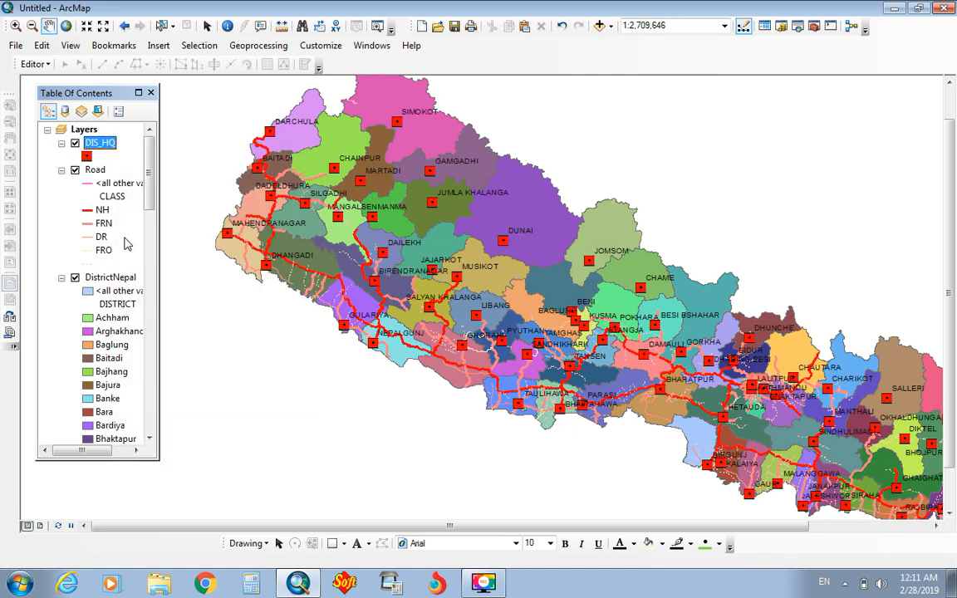
Use VIL_NAME as the label field of the DIS_HQ layer and apply it.
right_click(109, 147)
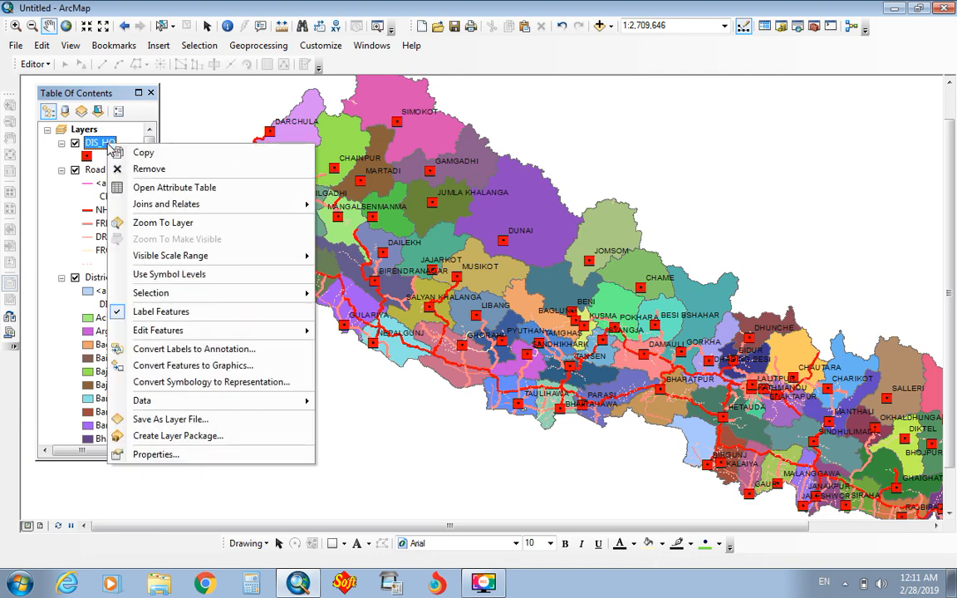
click(165, 451)
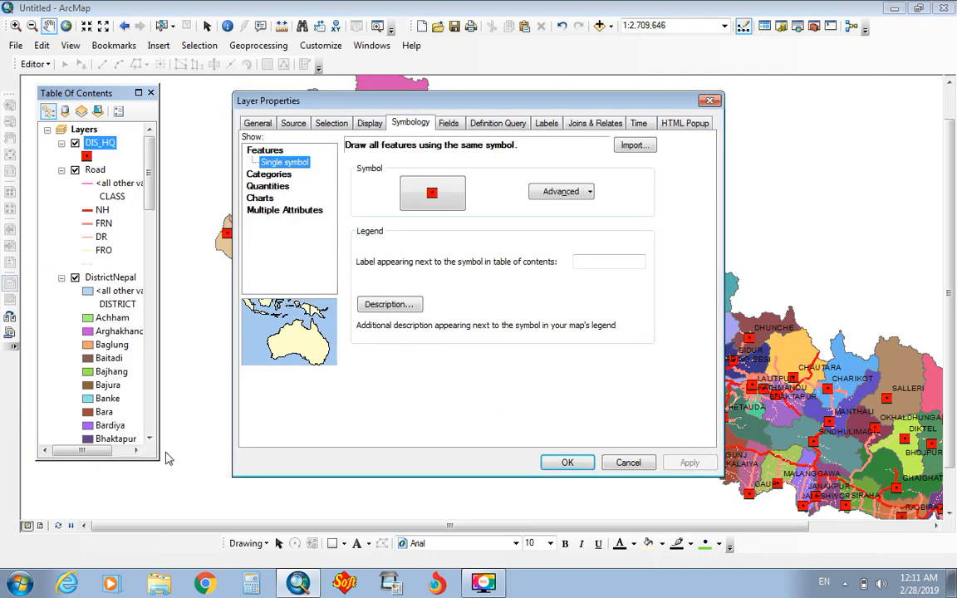
click(546, 125)
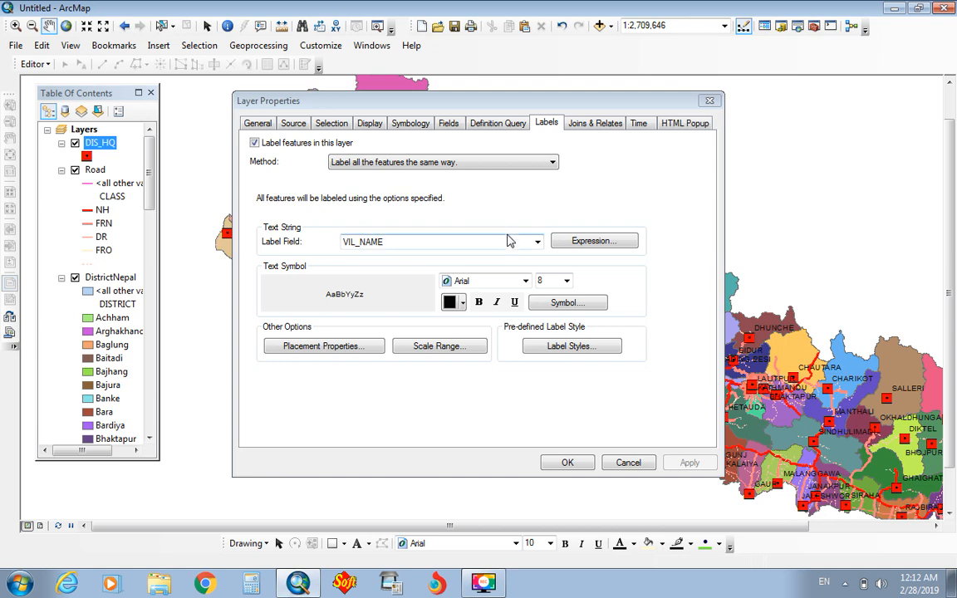
click(537, 242)
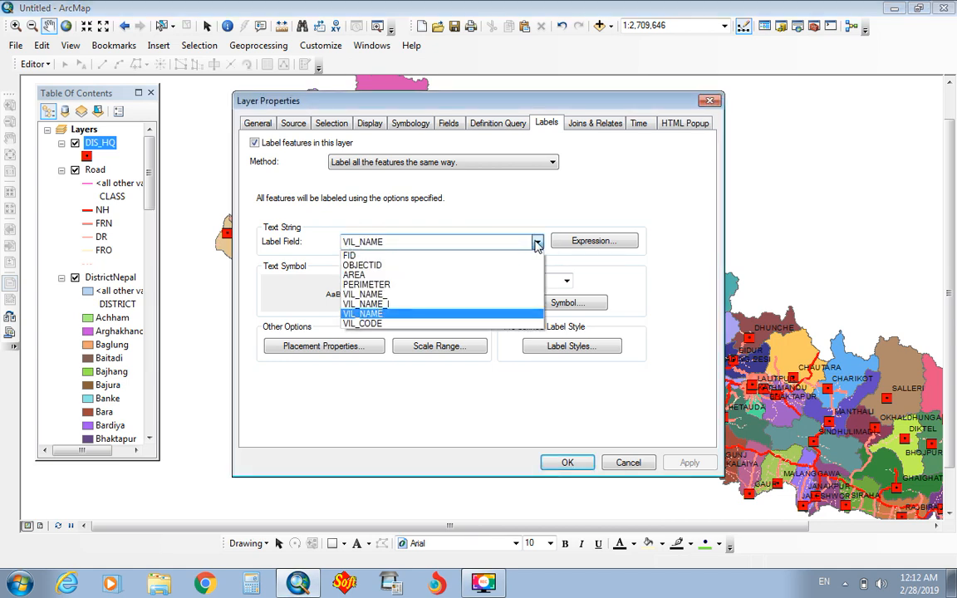
click(465, 313)
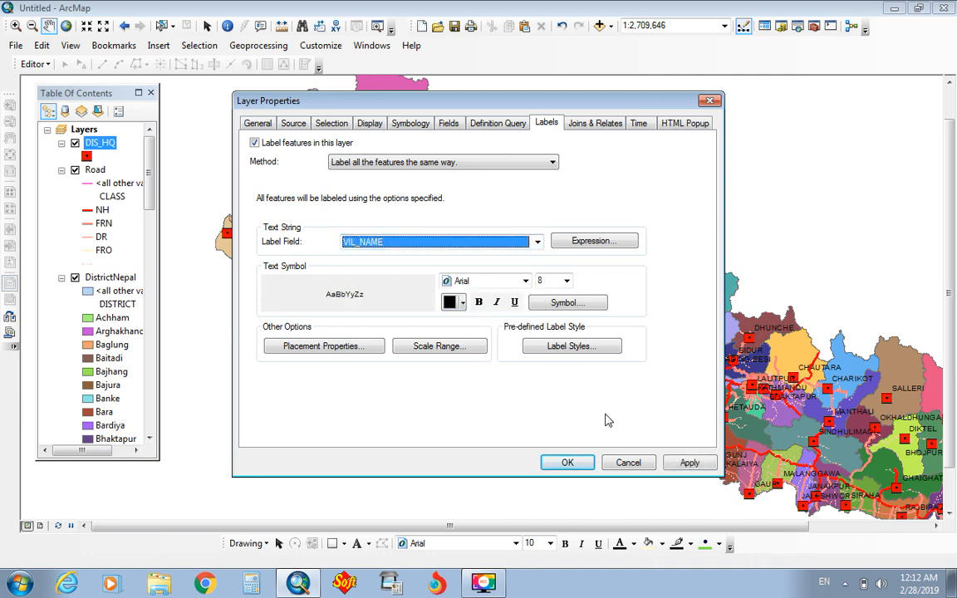
click(685, 461)
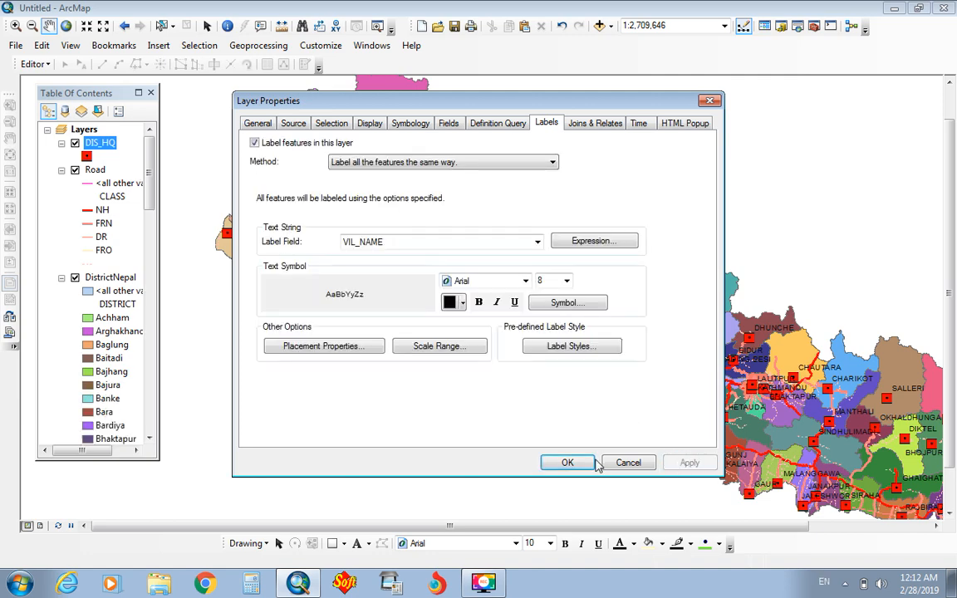
click(564, 462)
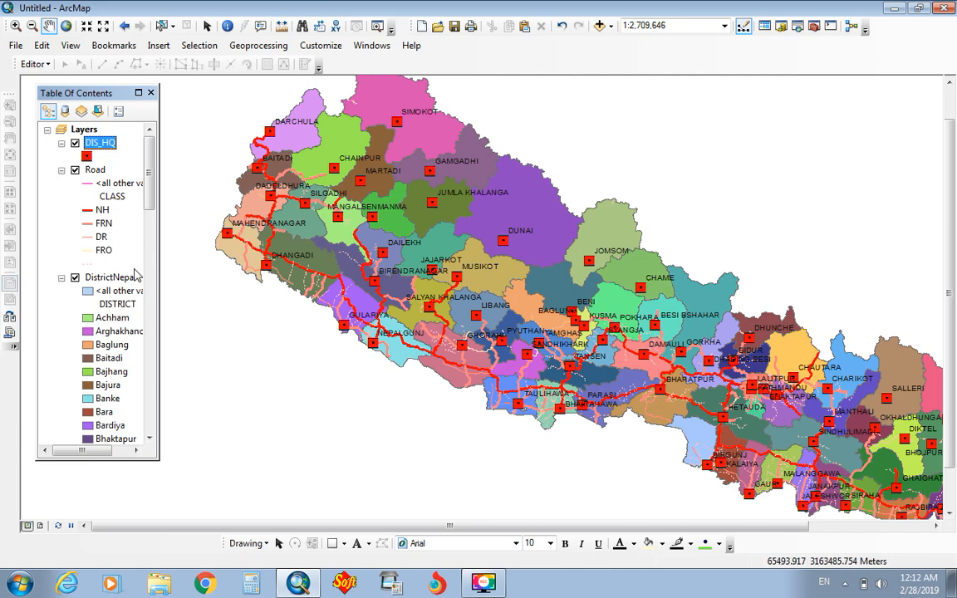
Choose DISTRICT as the label field of the DistrictNepal layer and apply it.
click(106, 280)
right_click(106, 281)
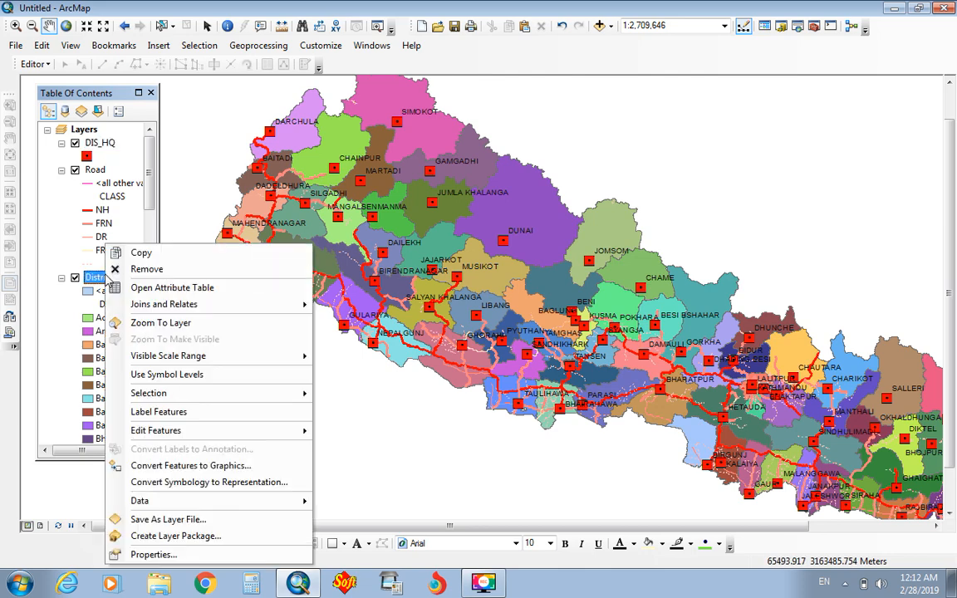
click(149, 555)
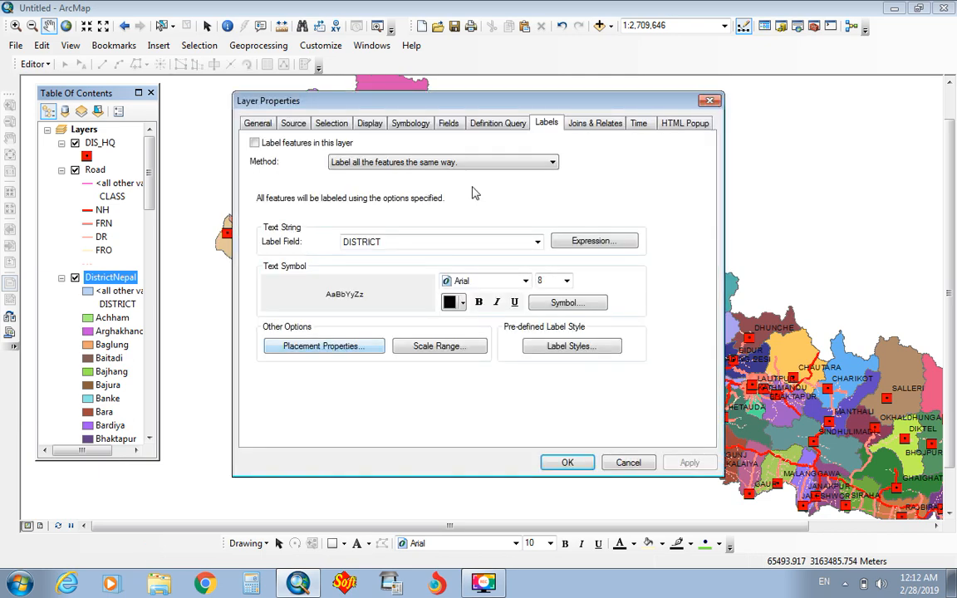
click(537, 244)
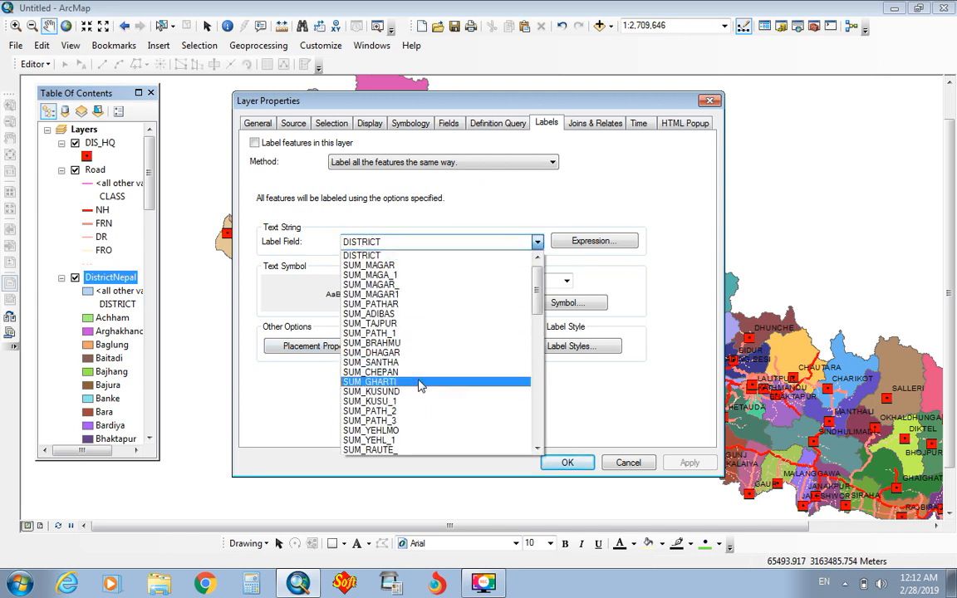
click(402, 255)
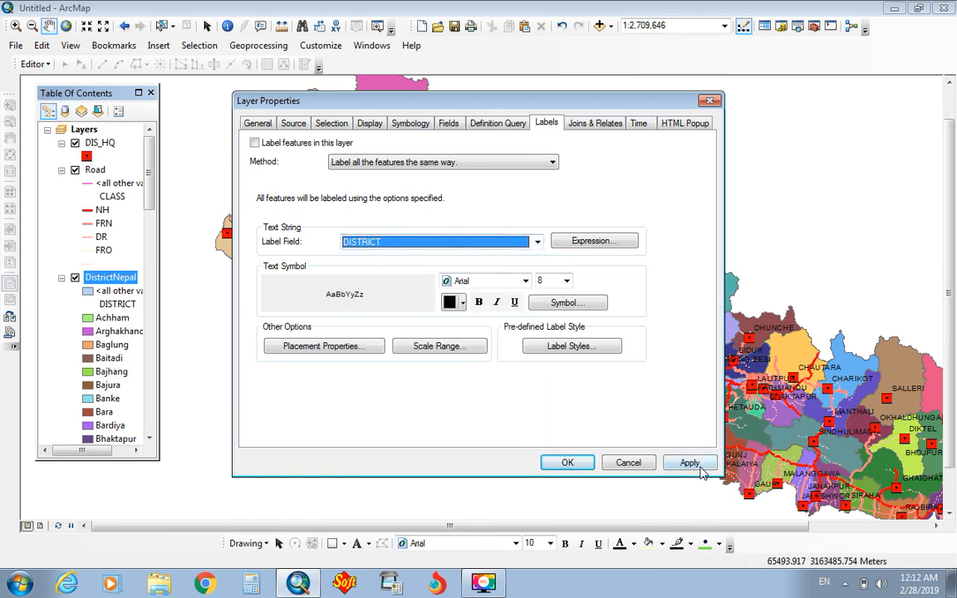
click(692, 463)
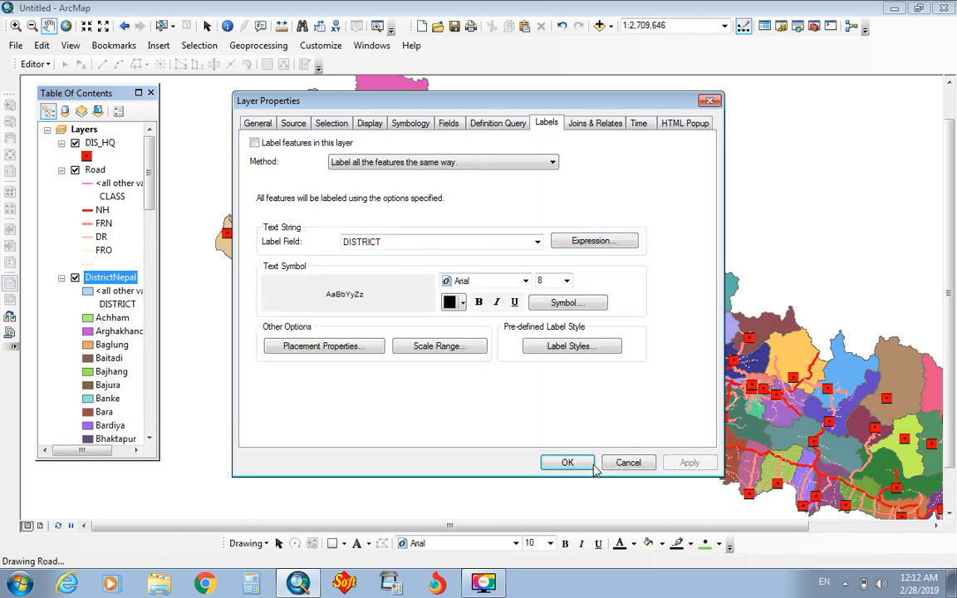
click(568, 462)
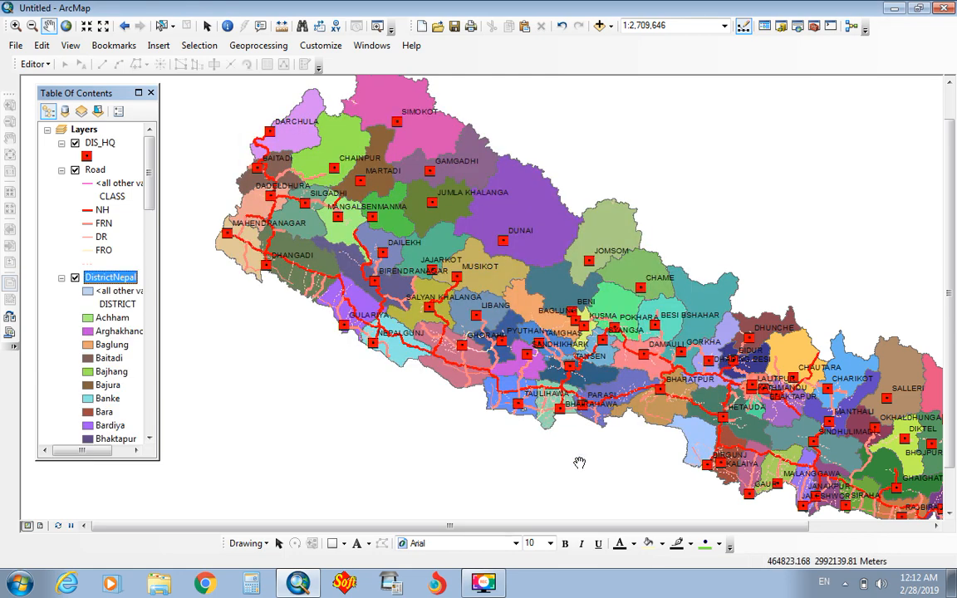
Make the DistrictNepal label text white at size 12 and turn on the layer's feature labels.
right_click(119, 279)
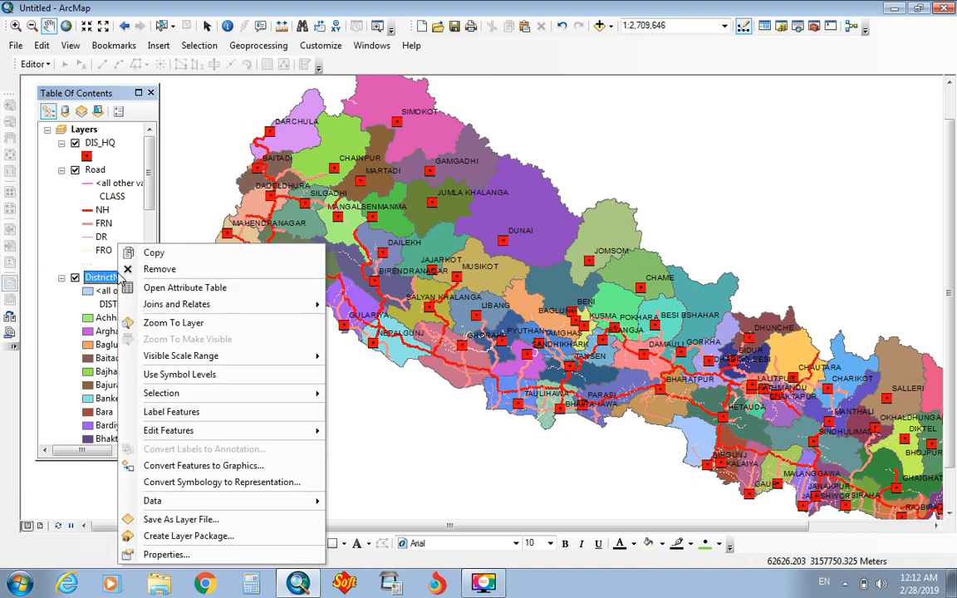
click(163, 554)
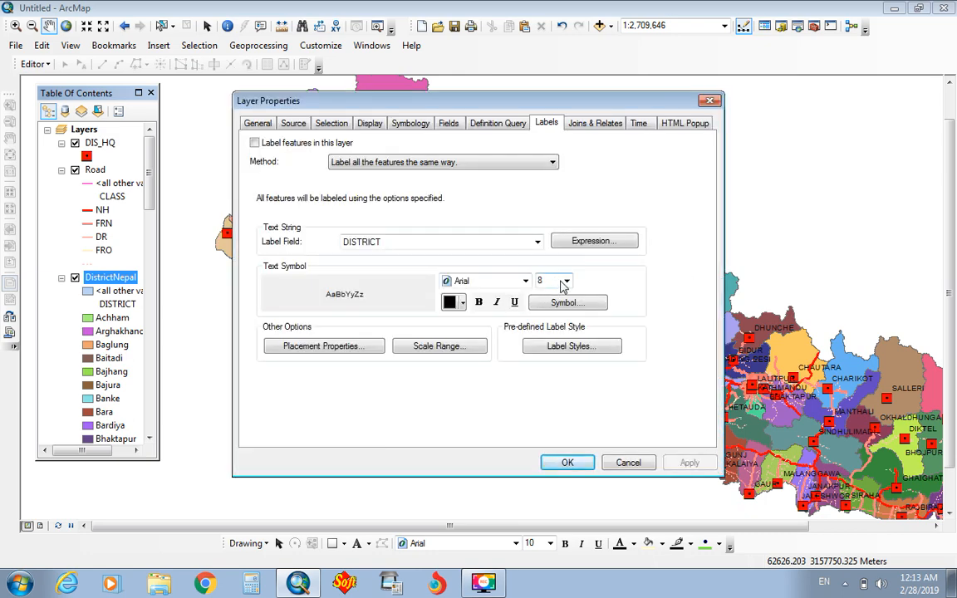
click(462, 303)
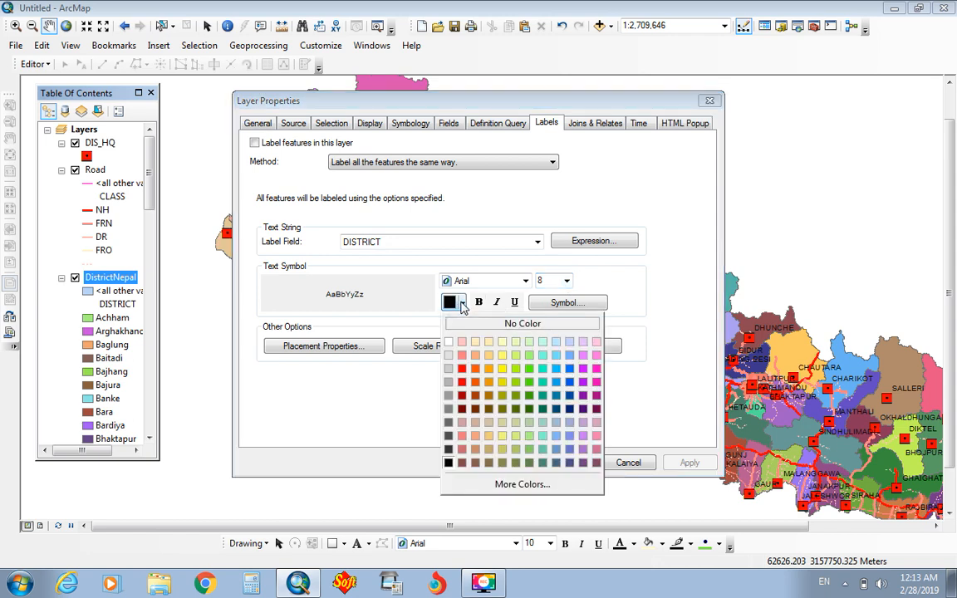
click(450, 350)
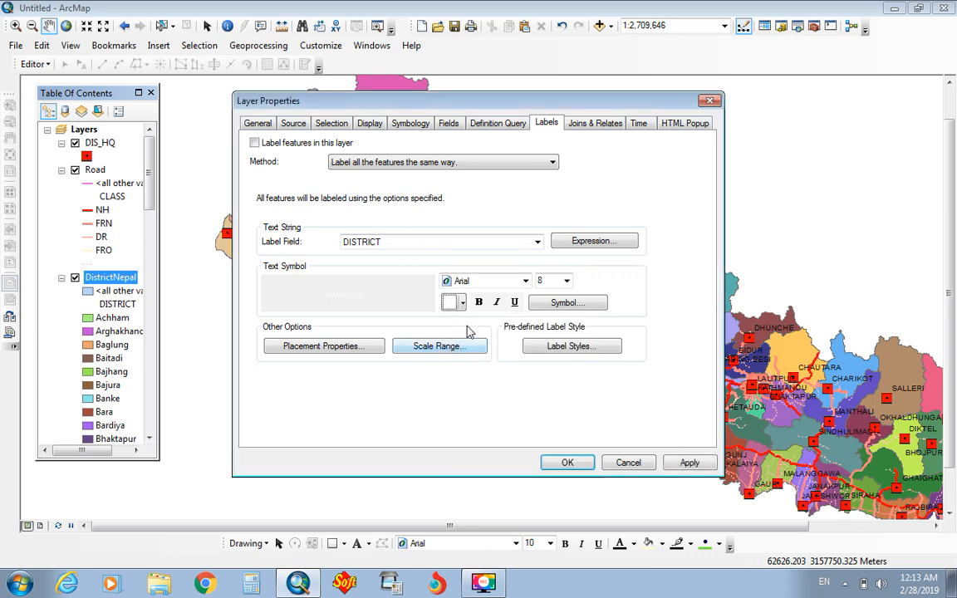
click(565, 281)
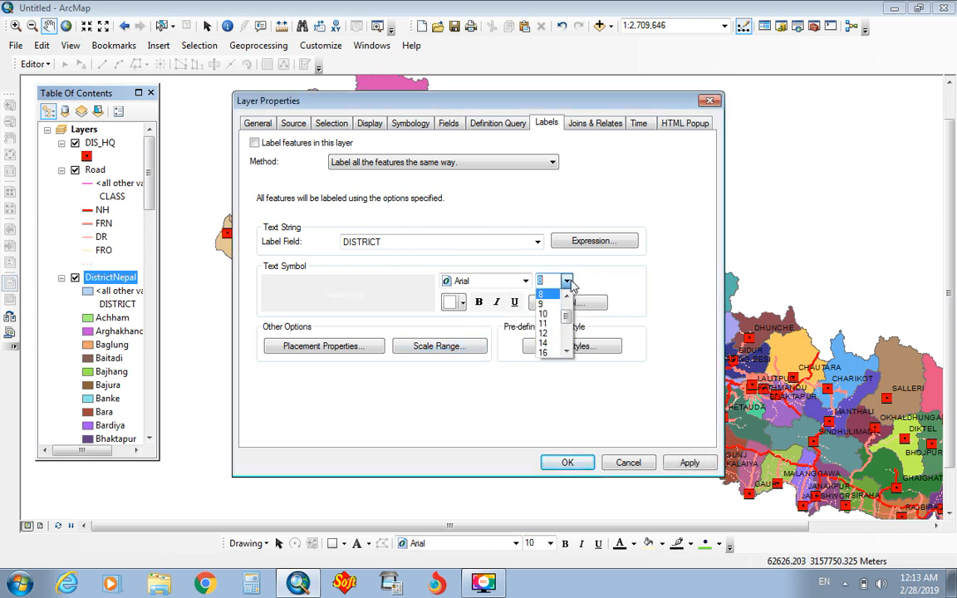
click(544, 333)
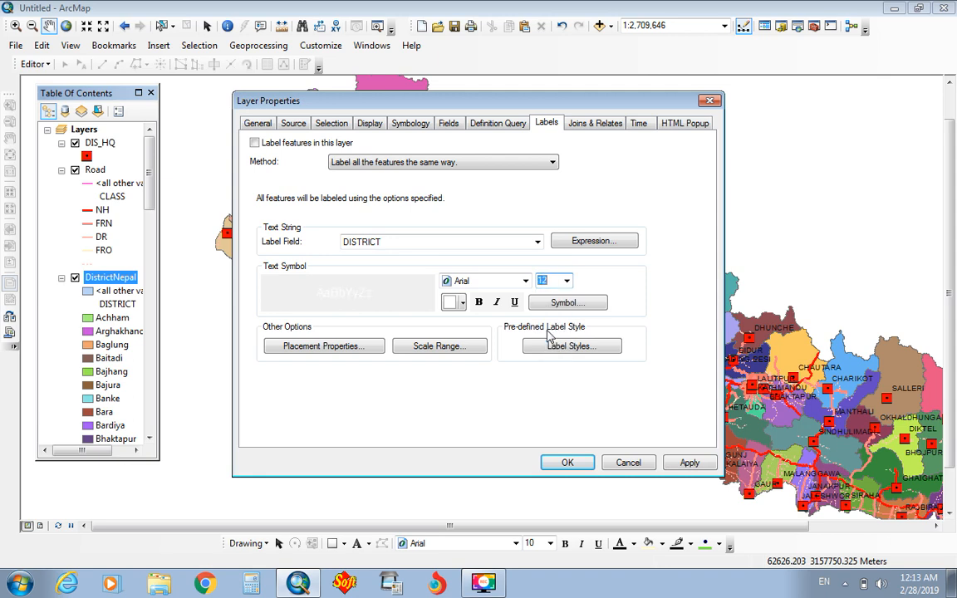
click(682, 464)
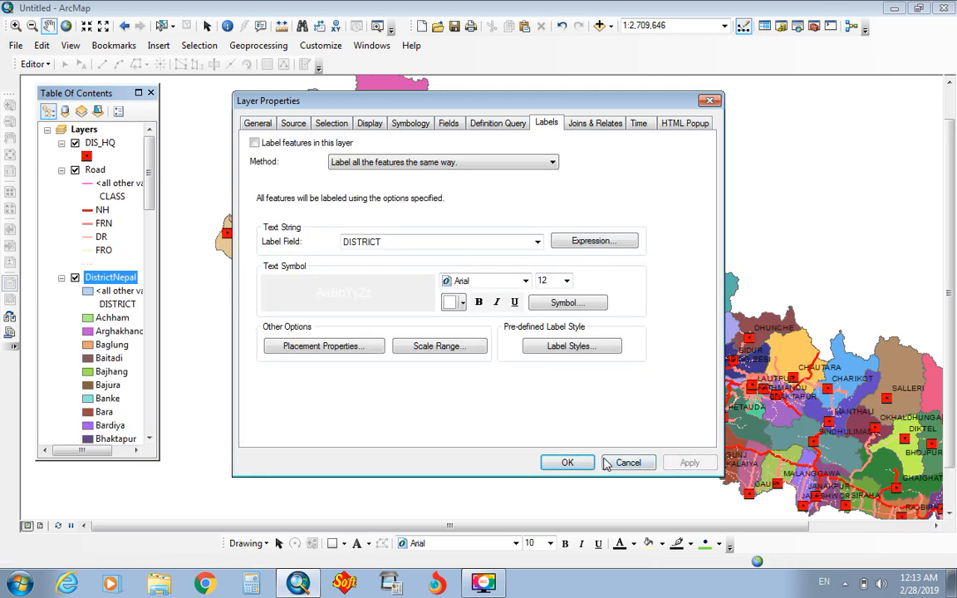
click(569, 462)
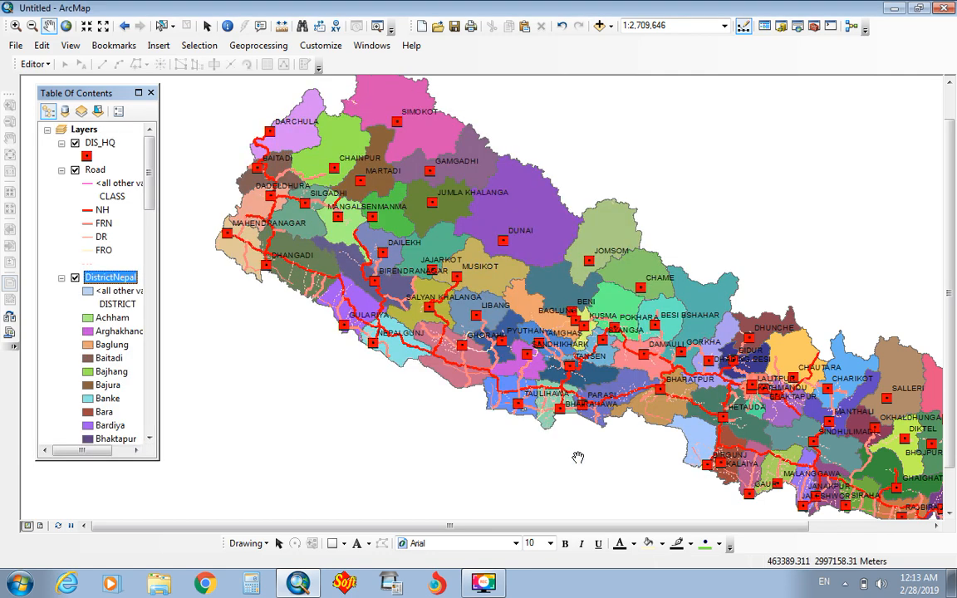
right_click(121, 279)
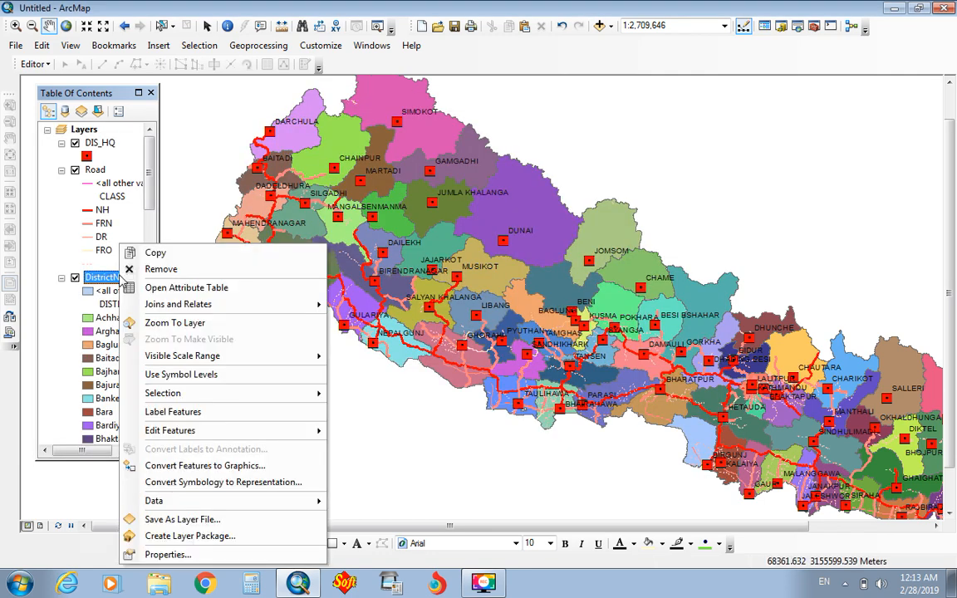
click(135, 411)
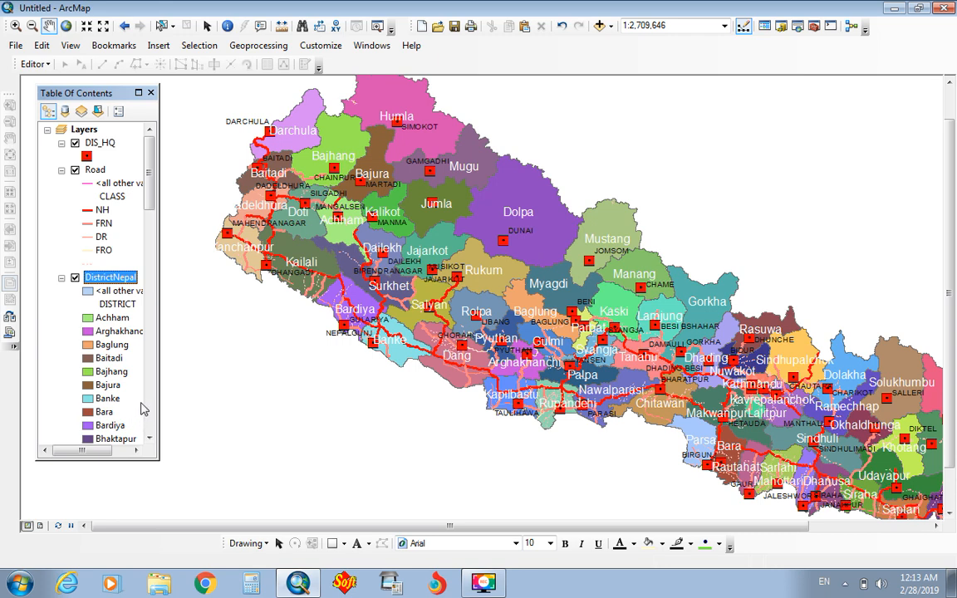
Make the DIS_HQ label text bold and apply the change.
click(103, 144)
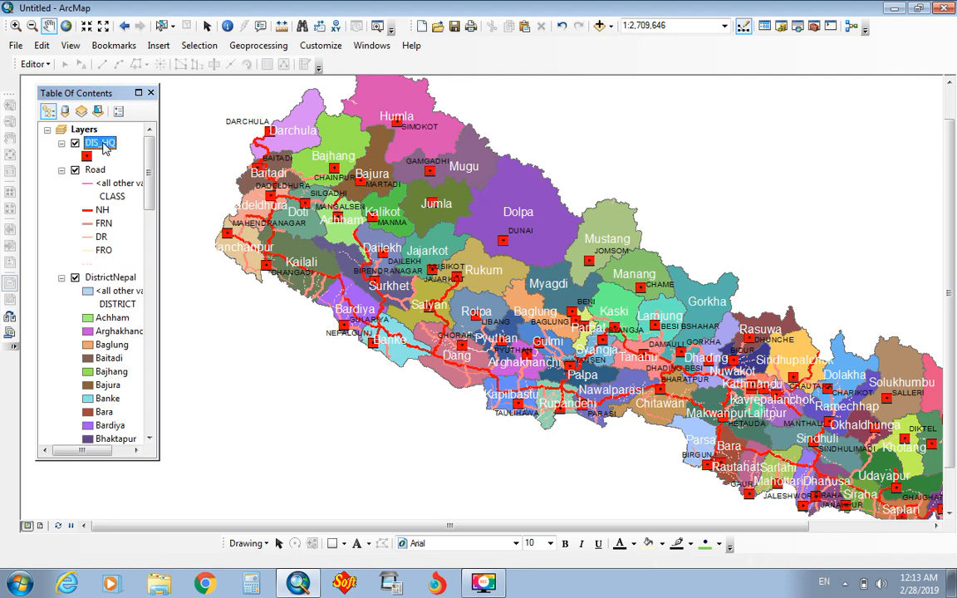
right_click(105, 148)
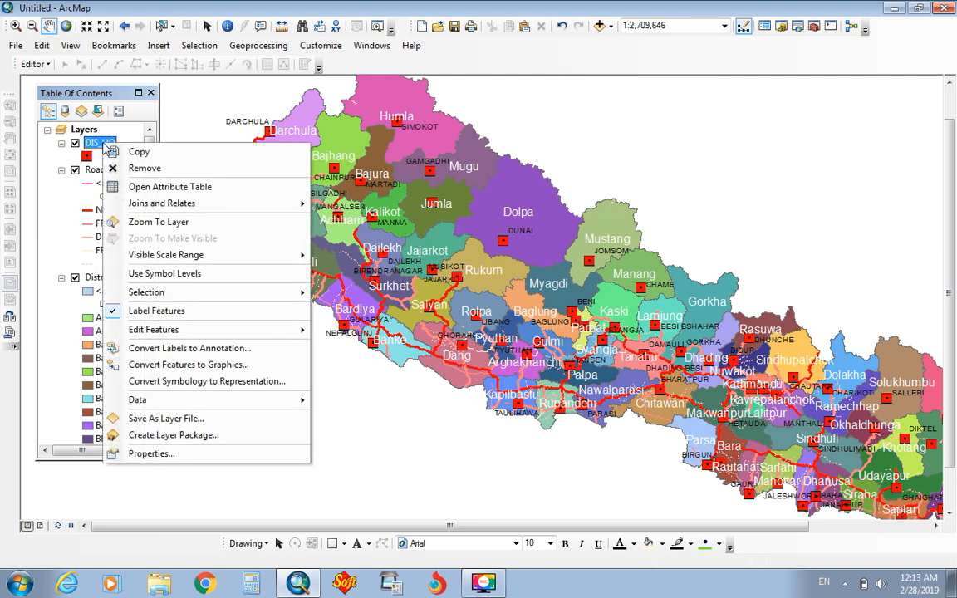
click(159, 456)
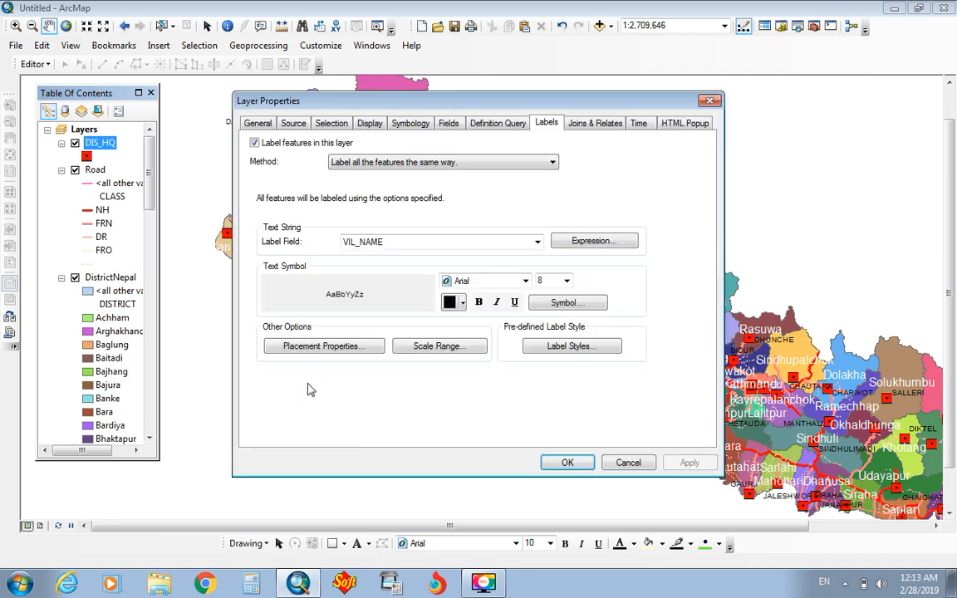
click(478, 303)
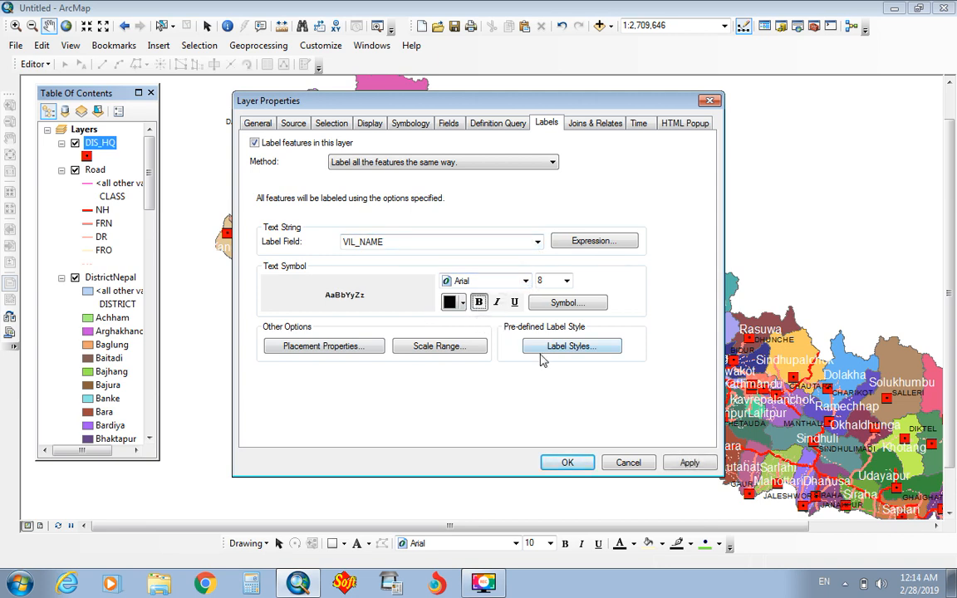
click(683, 464)
click(568, 463)
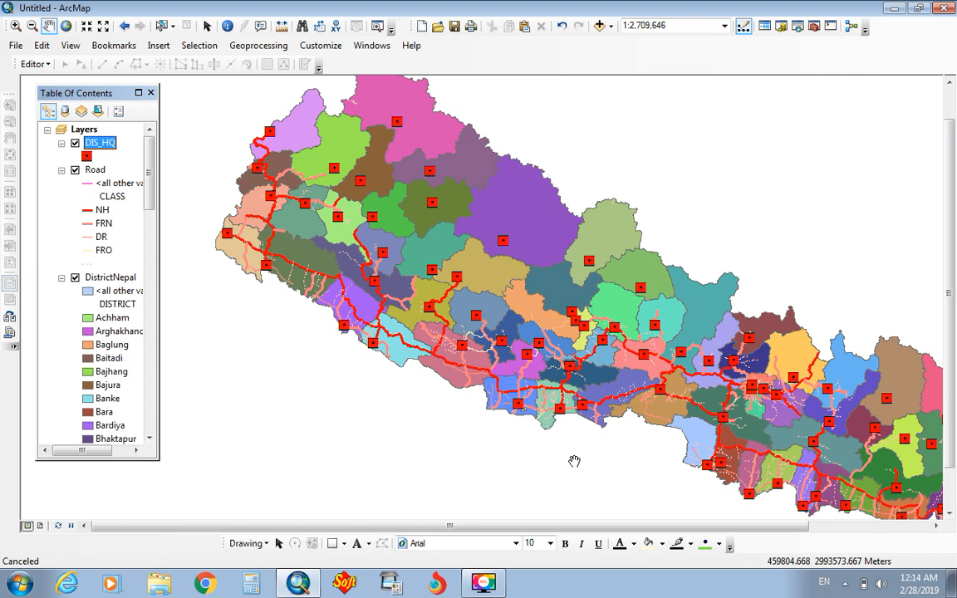
Turn the DIS_HQ feature labels off and back on.
right_click(103, 147)
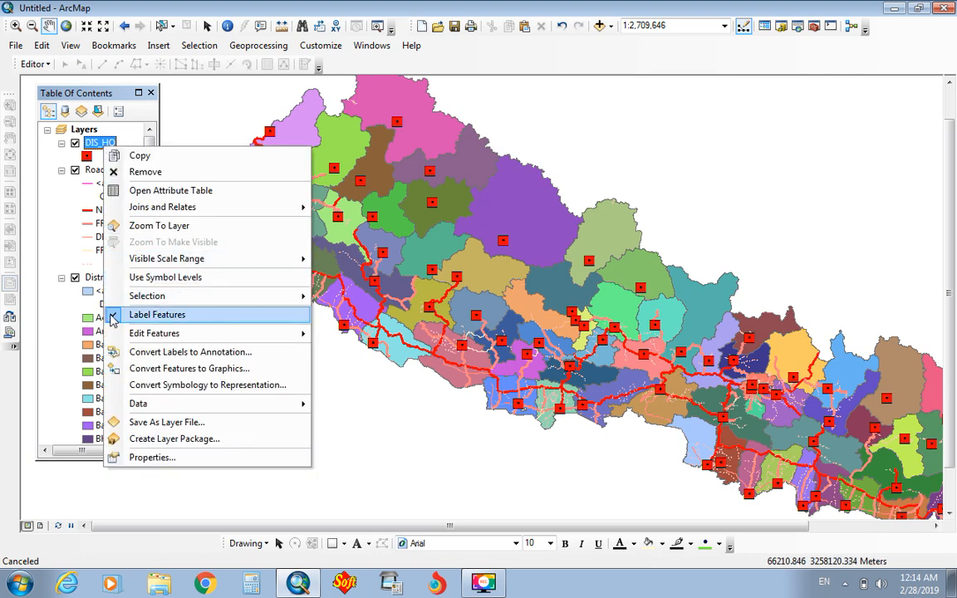
click(113, 317)
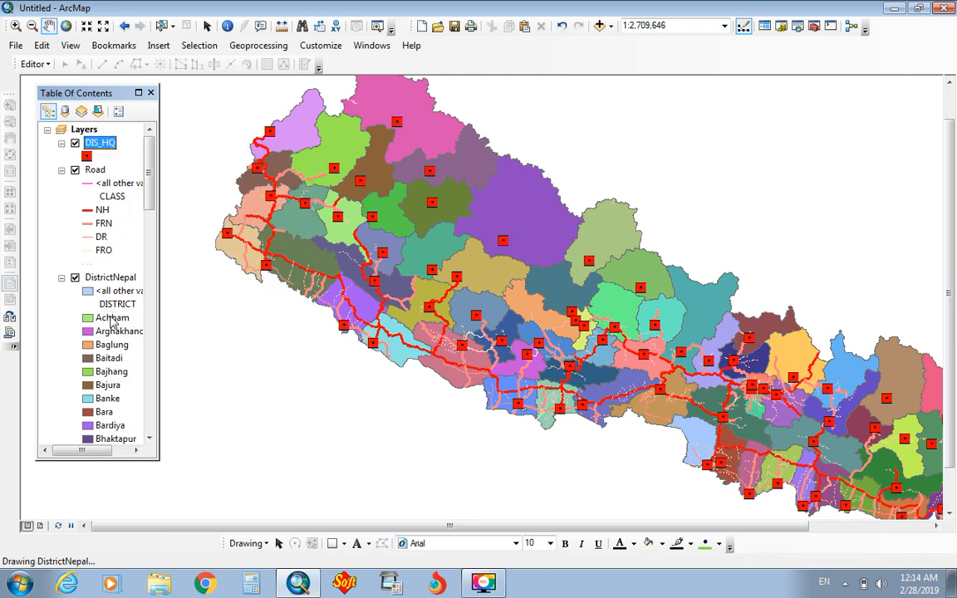
right_click(100, 145)
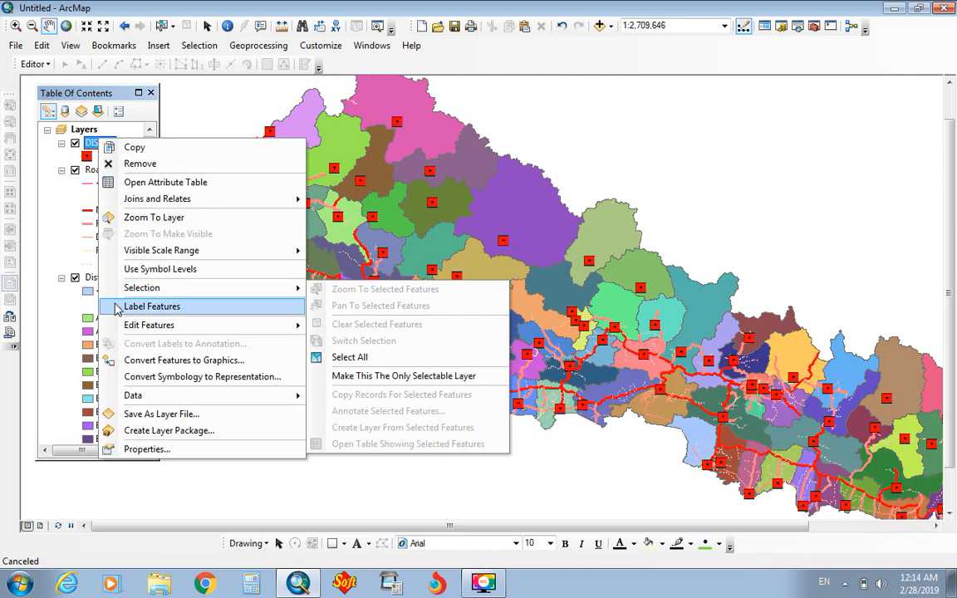
click(117, 307)
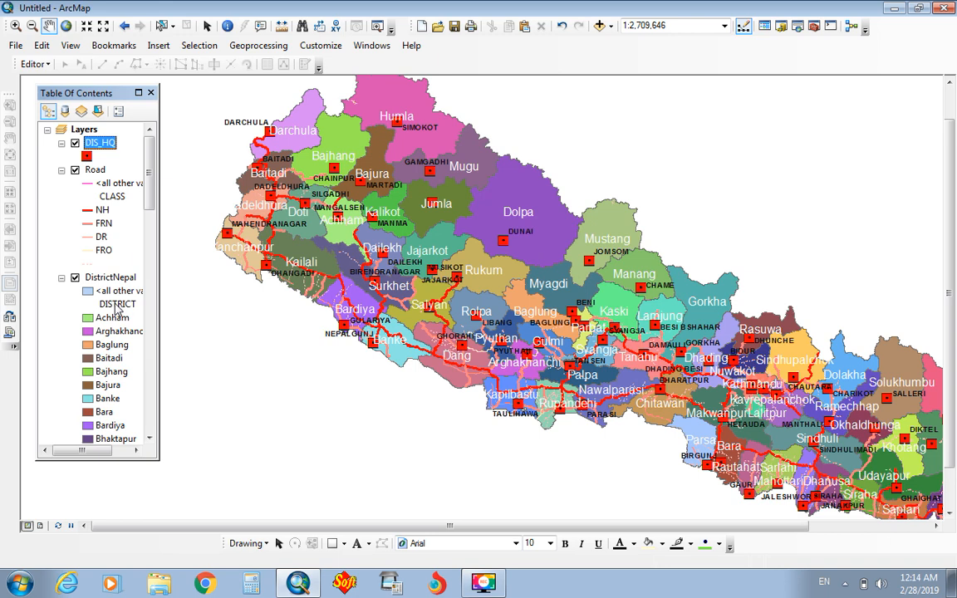
Collapse the DistrictNepal legend entries in the layer list.
click(61, 277)
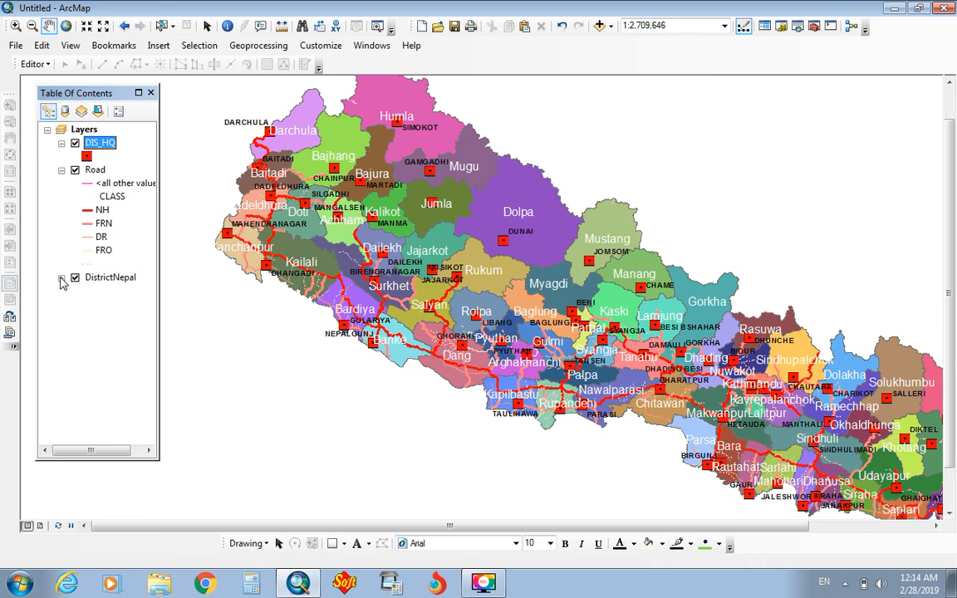
Collapse the legend entries of the Road and DIS_HQ layers in the layer list.
click(62, 169)
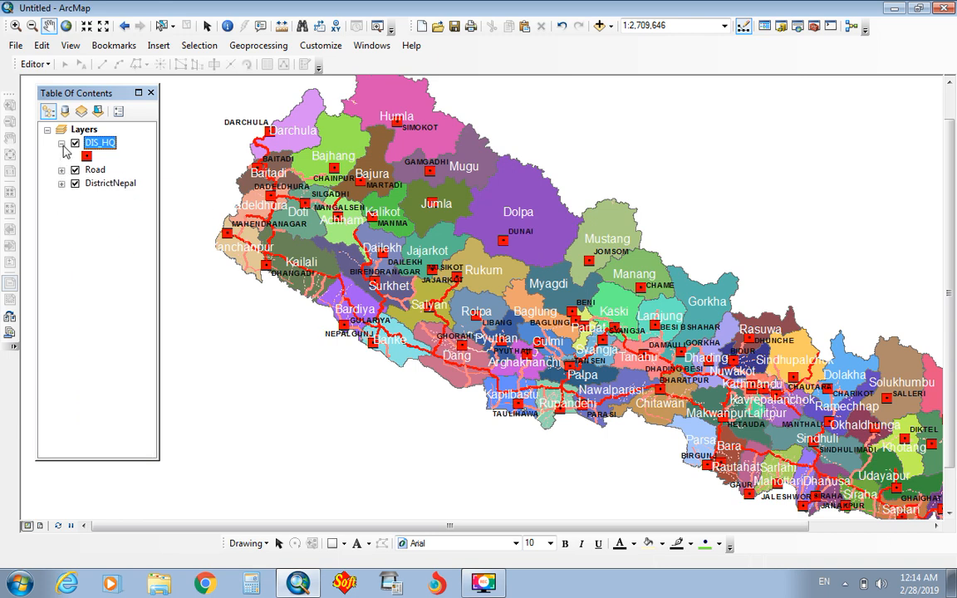
click(62, 144)
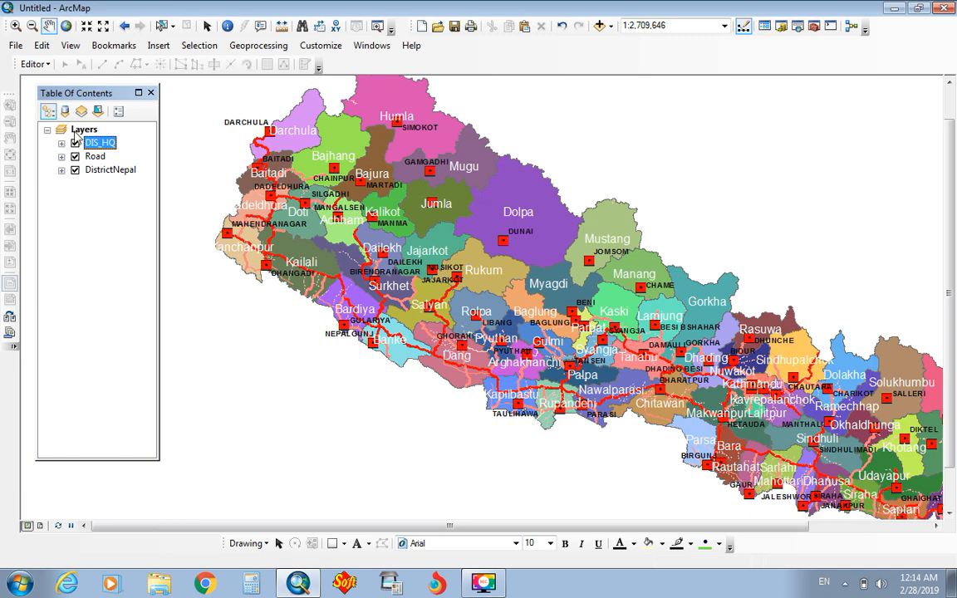
Show the map at full extent and shift it so all of Nepal is clear of the layer list.
click(33, 25)
drag(340, 123, 543, 241)
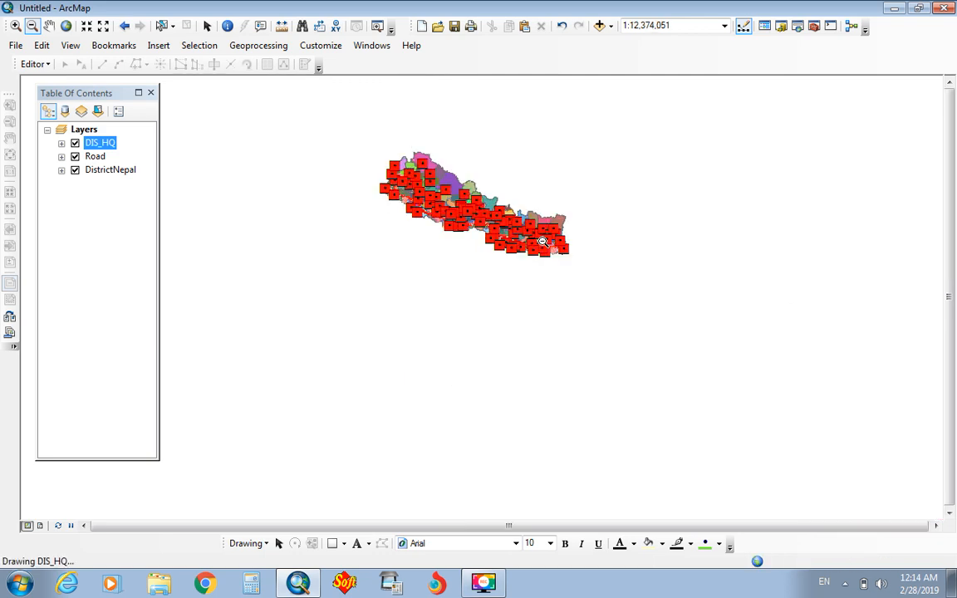
click(16, 26)
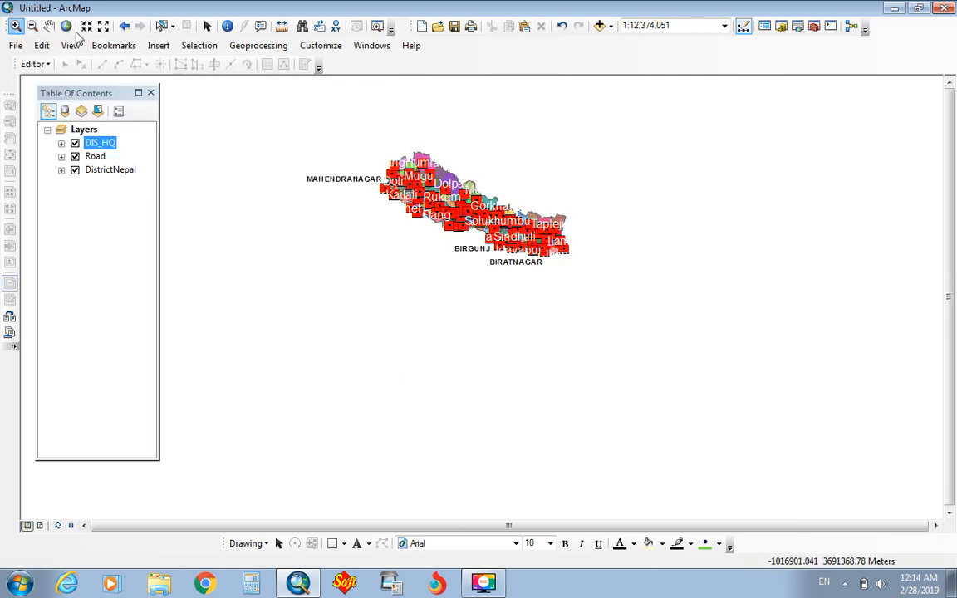
drag(369, 133, 587, 275)
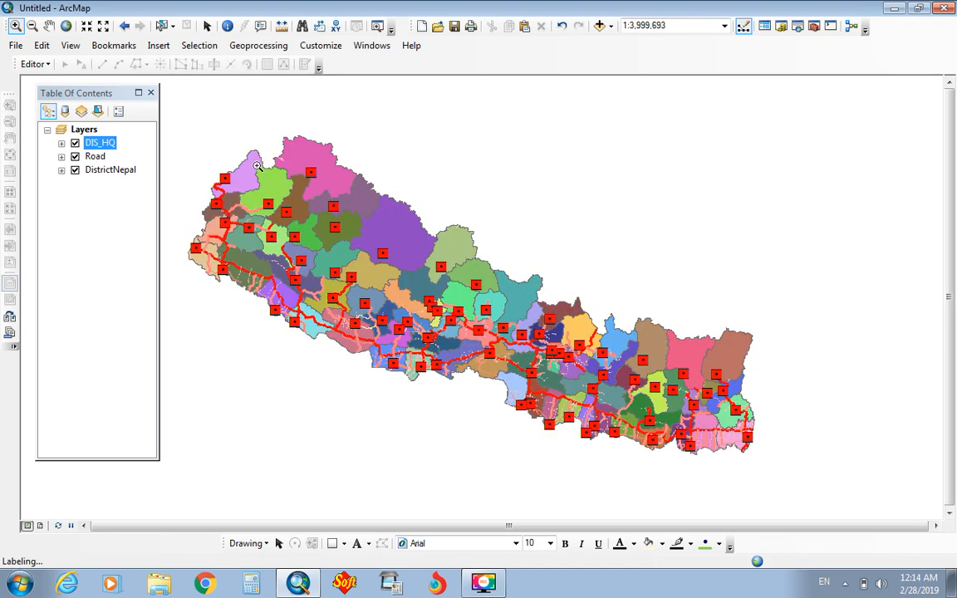
click(66, 27)
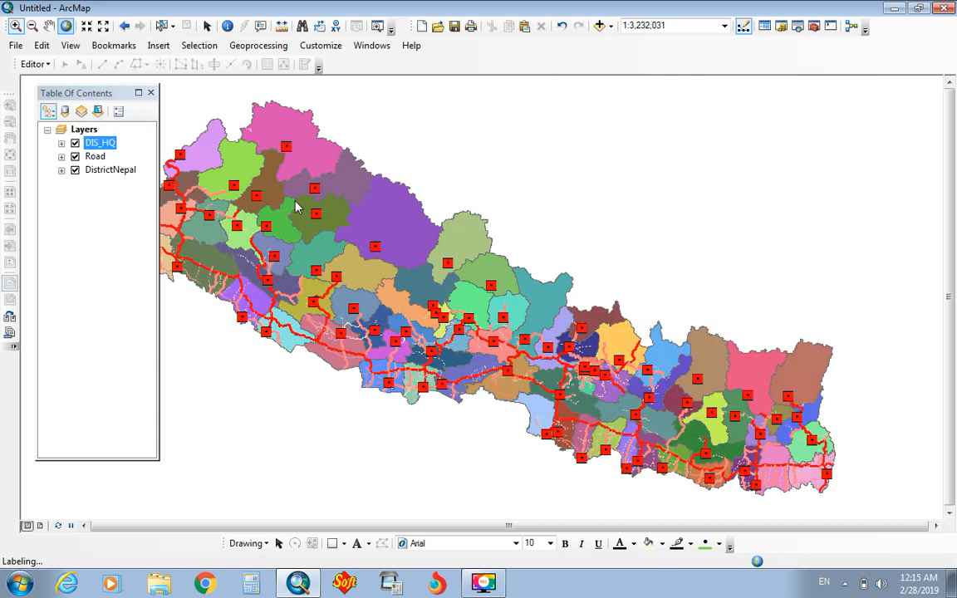
click(50, 27)
mouse_move(307, 202)
mouse_down()
mouse_move(371, 190)
mouse_move(357, 192)
mouse_up()
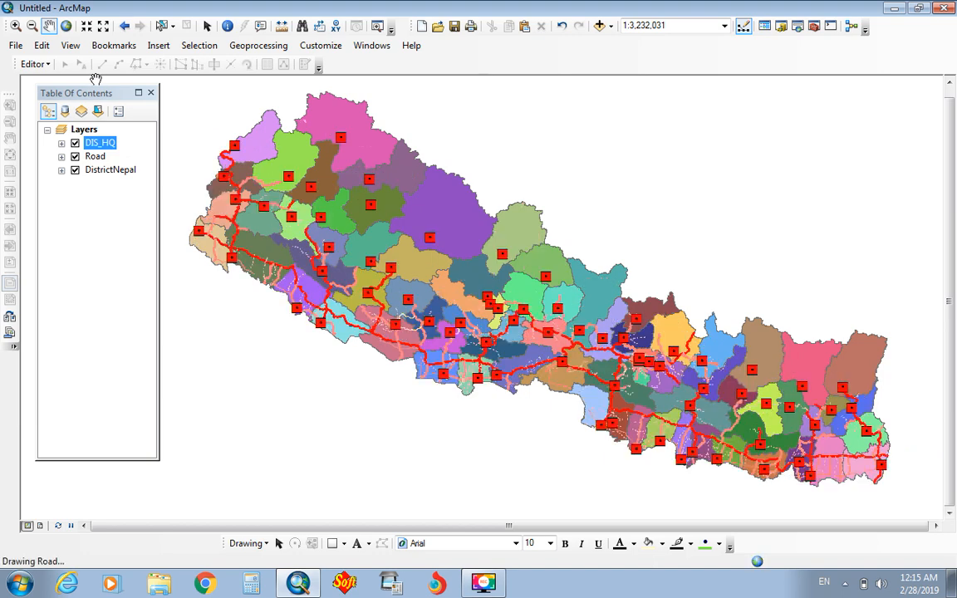
Save the map document as t2 in the tutorial folder on drive D.
click(15, 45)
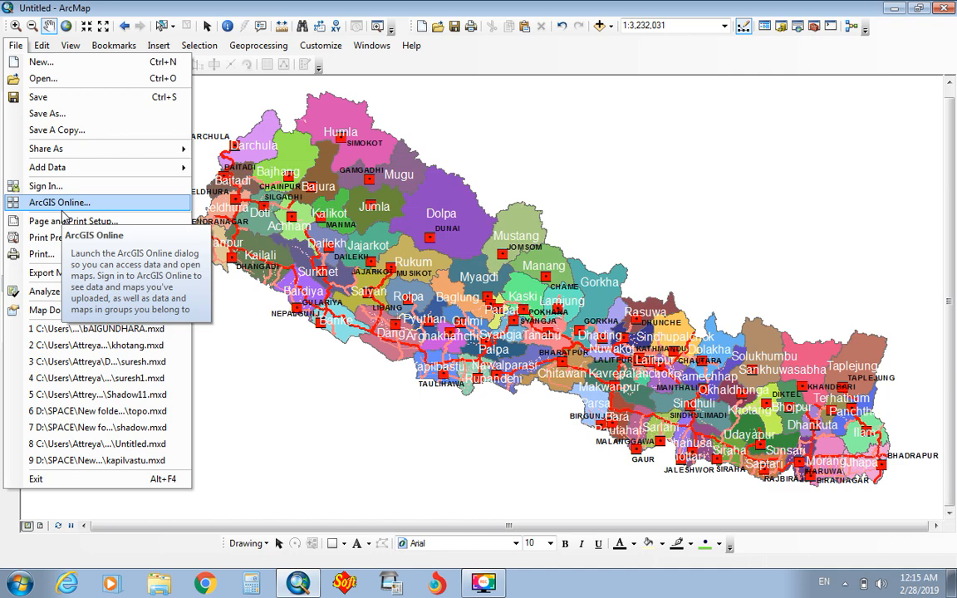
click(47, 99)
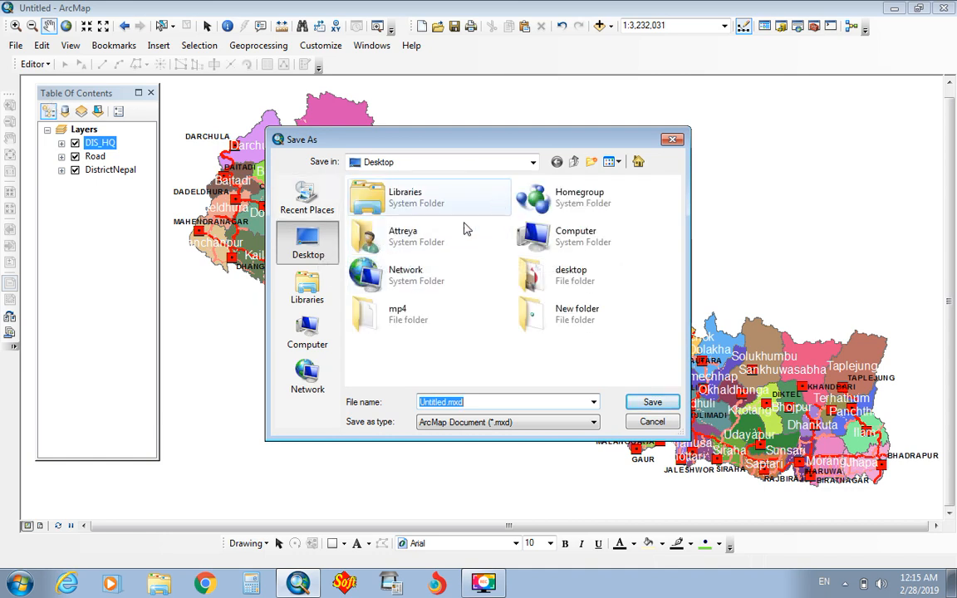
click(325, 326)
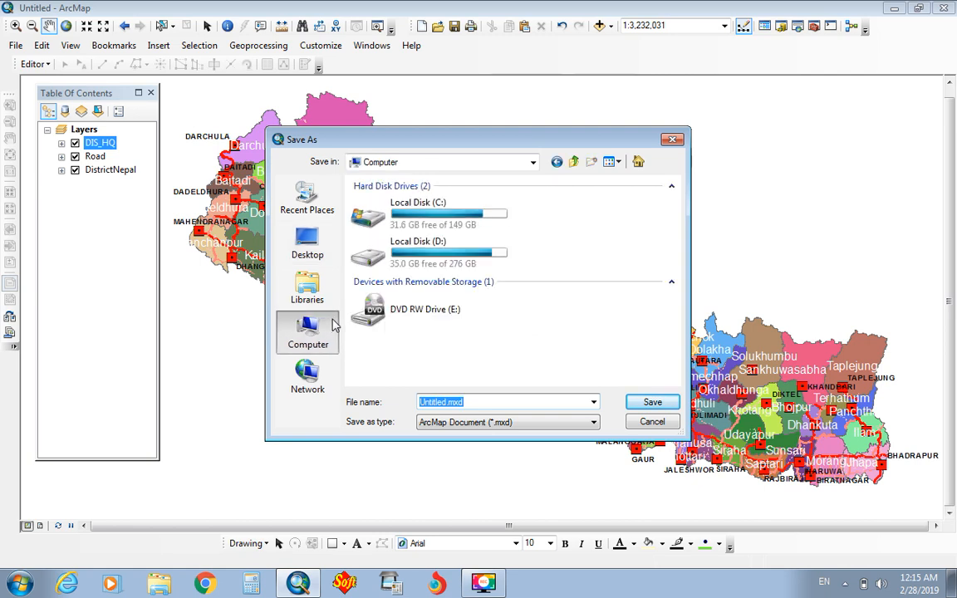
click(430, 257)
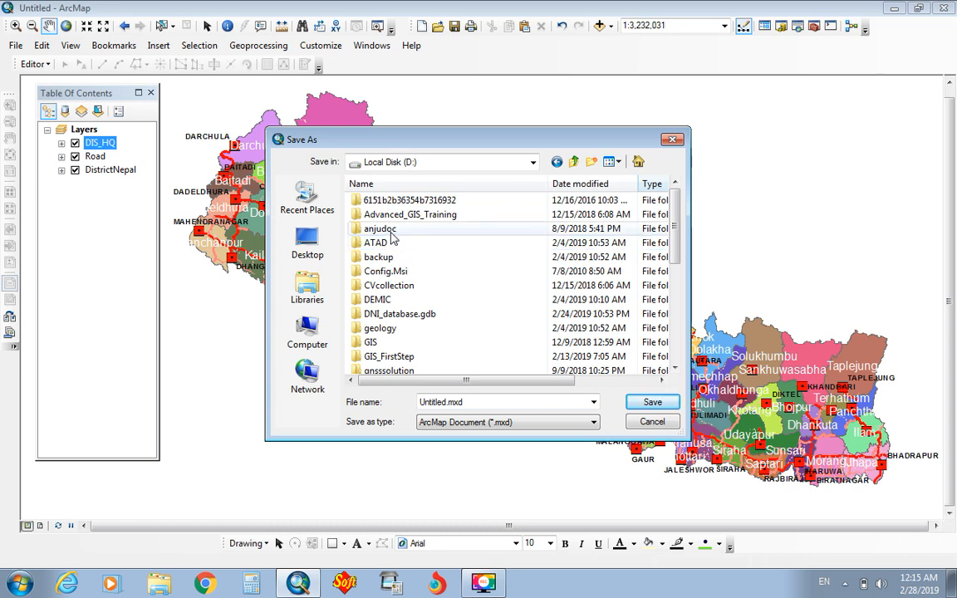
click(392, 233)
key(t)
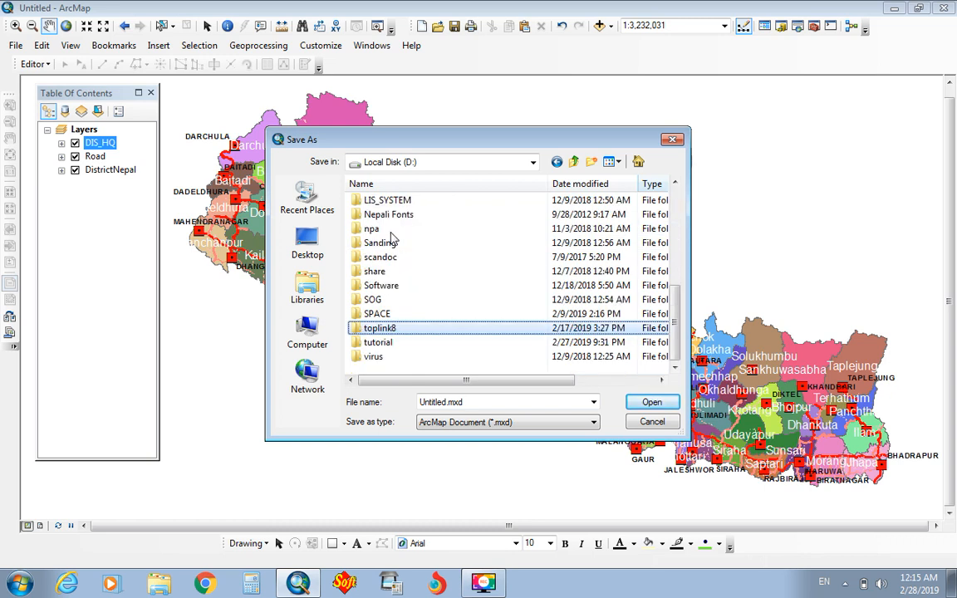
click(385, 345)
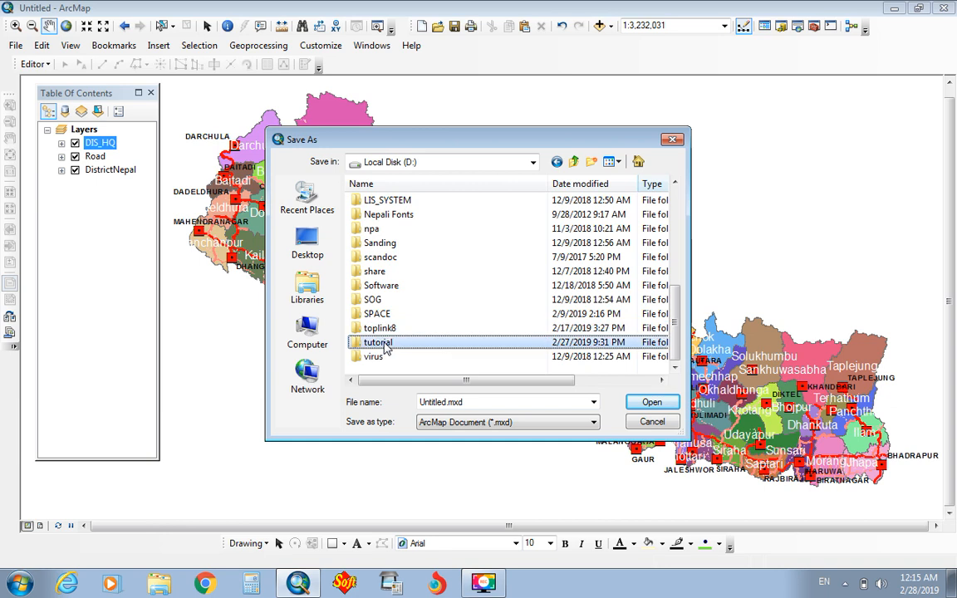
double_click(385, 346)
double_click(458, 401)
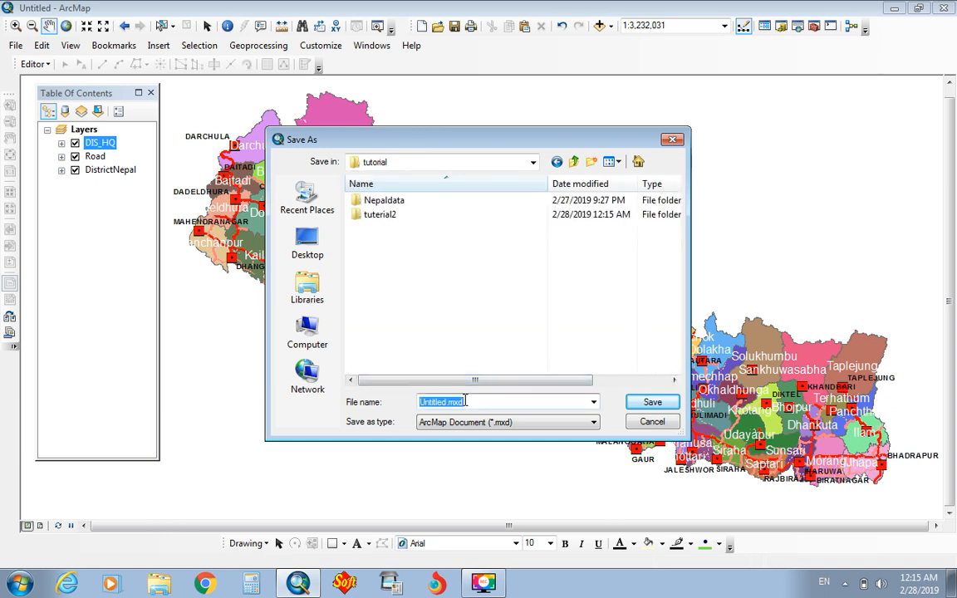
text(t2)
click(640, 401)
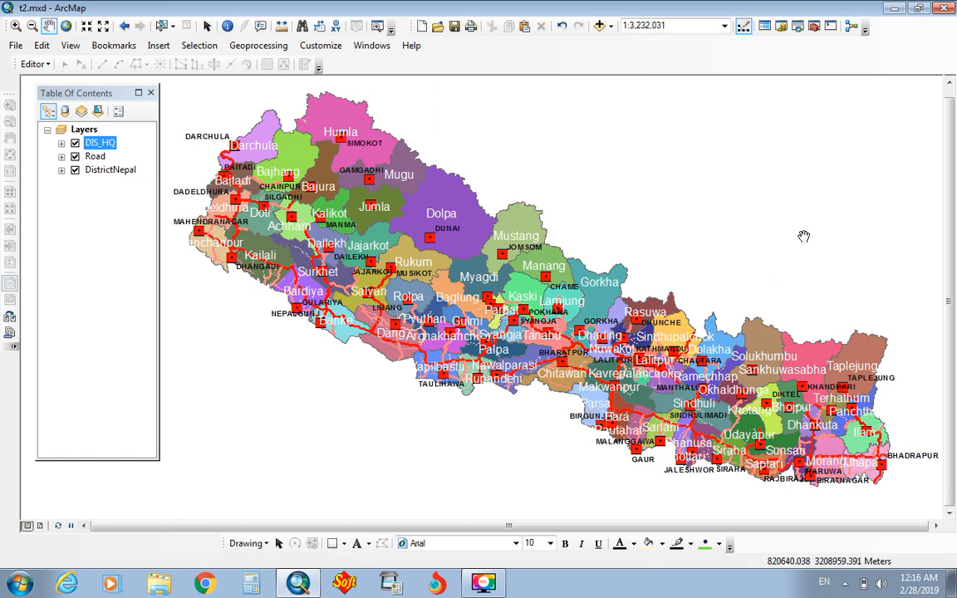
click(483, 584)
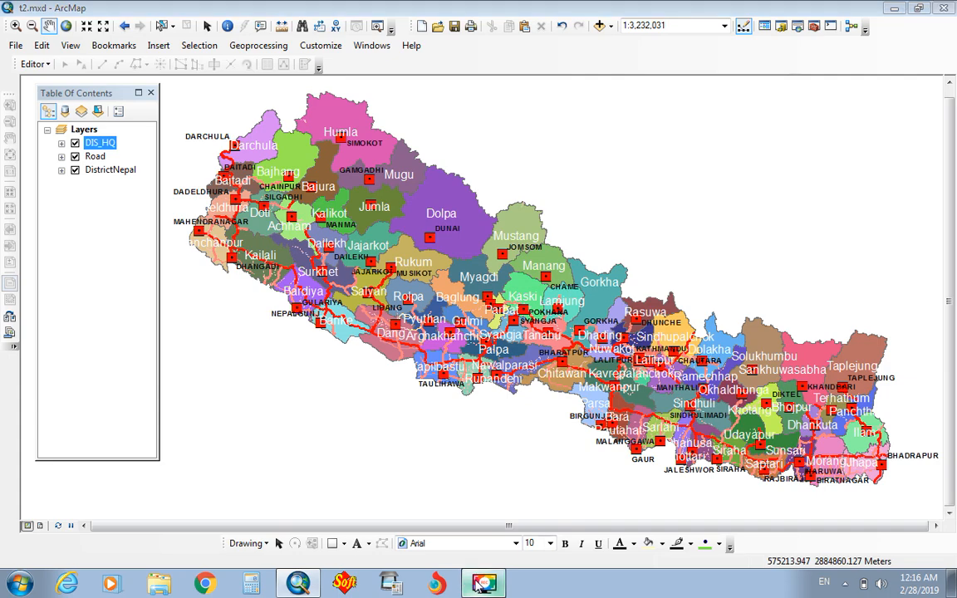